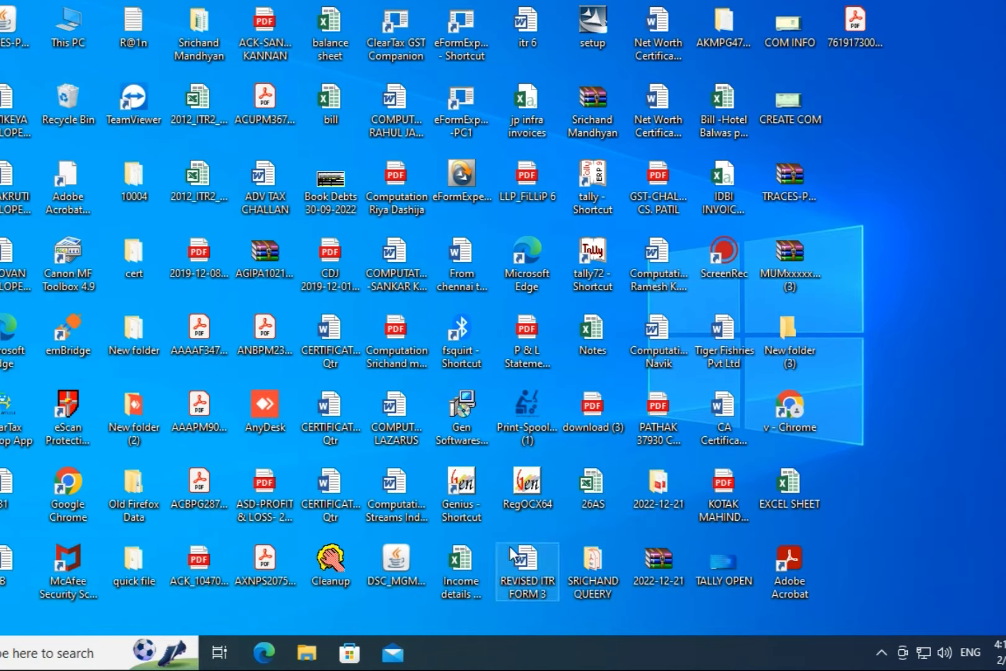
Step: Search Google for 'income tax itr form 1 rpu download' and open the incometax.gov.in Downloads page
double_click(69, 509)
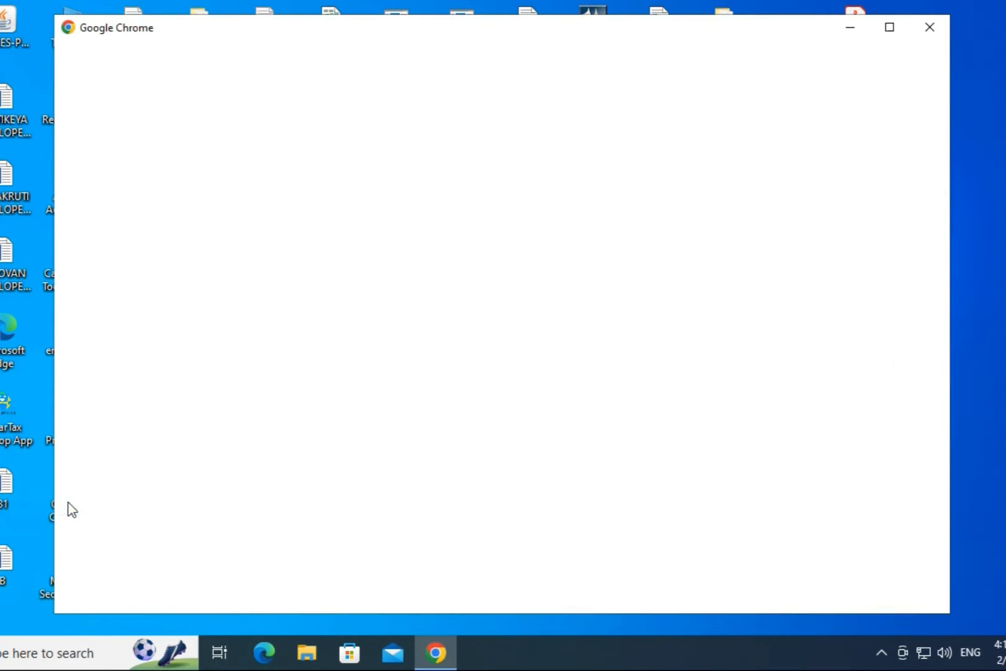
left_click(245, 285)
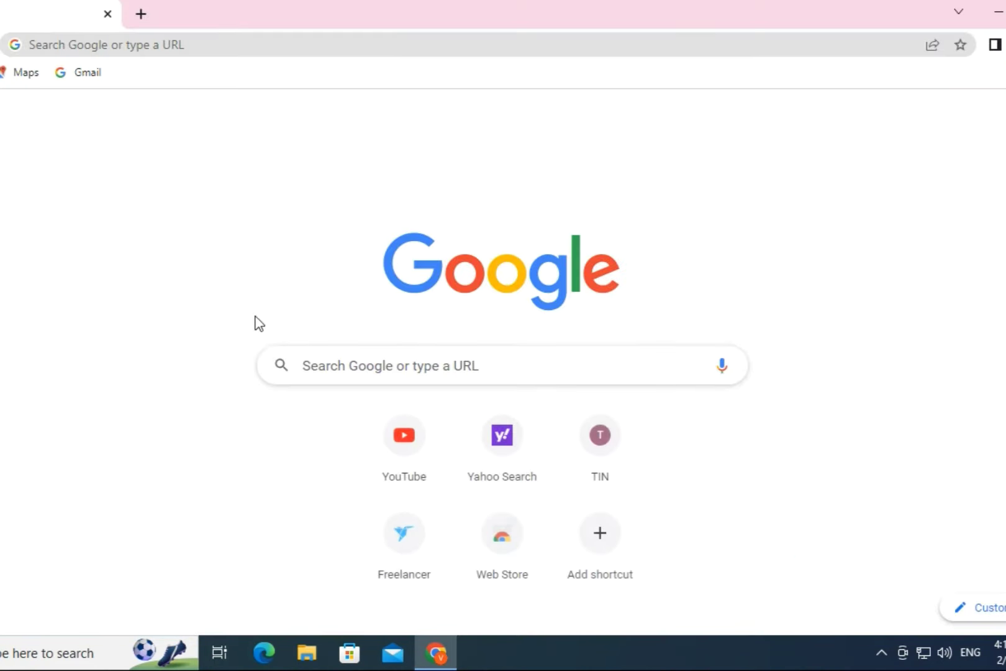
left_click(339, 367)
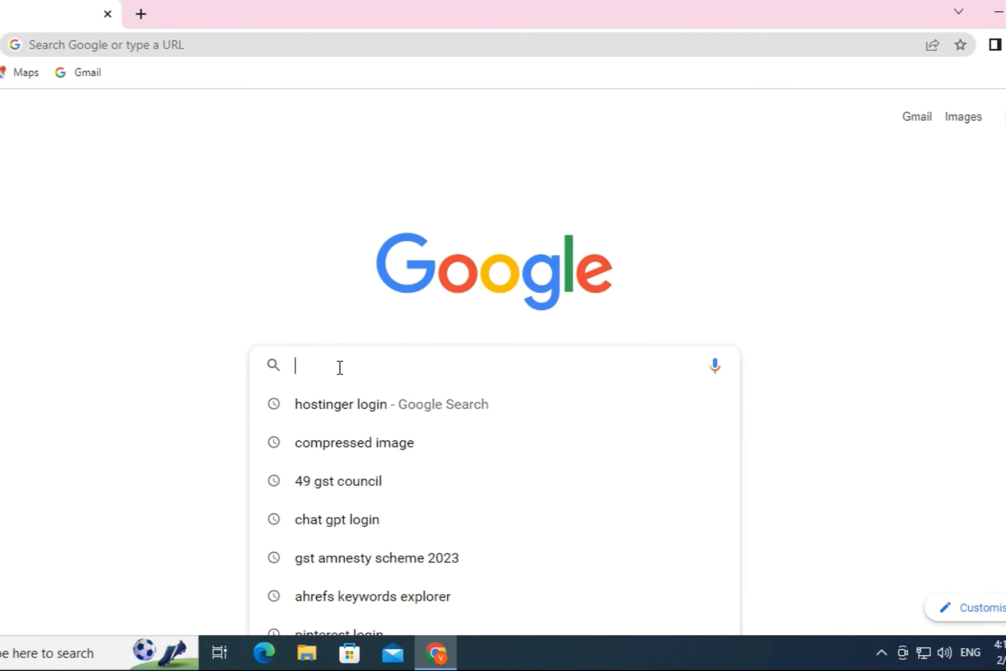
type("inco")
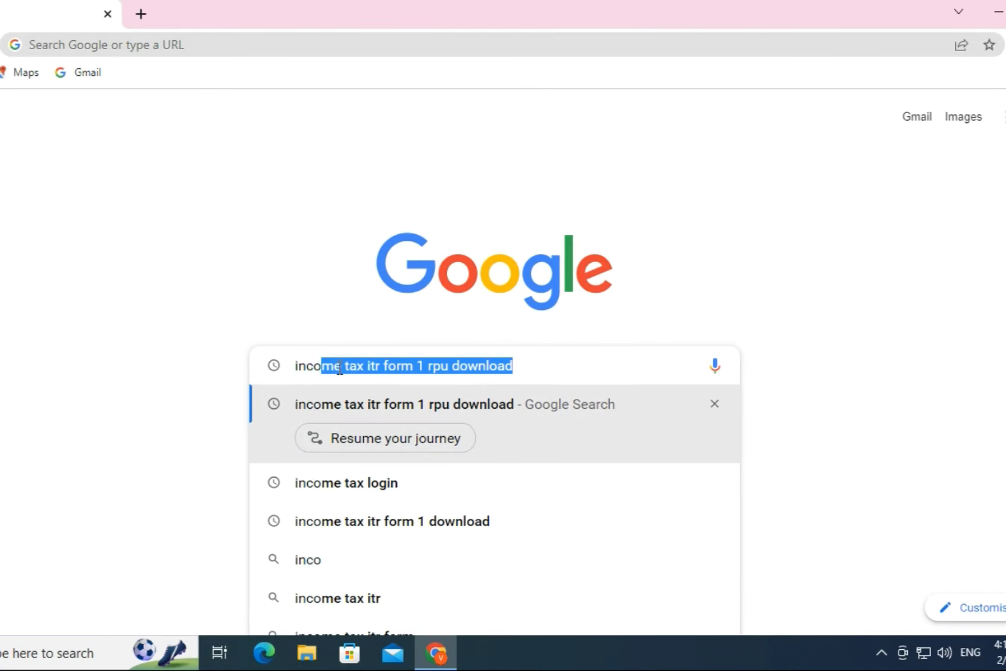
left_click(438, 413)
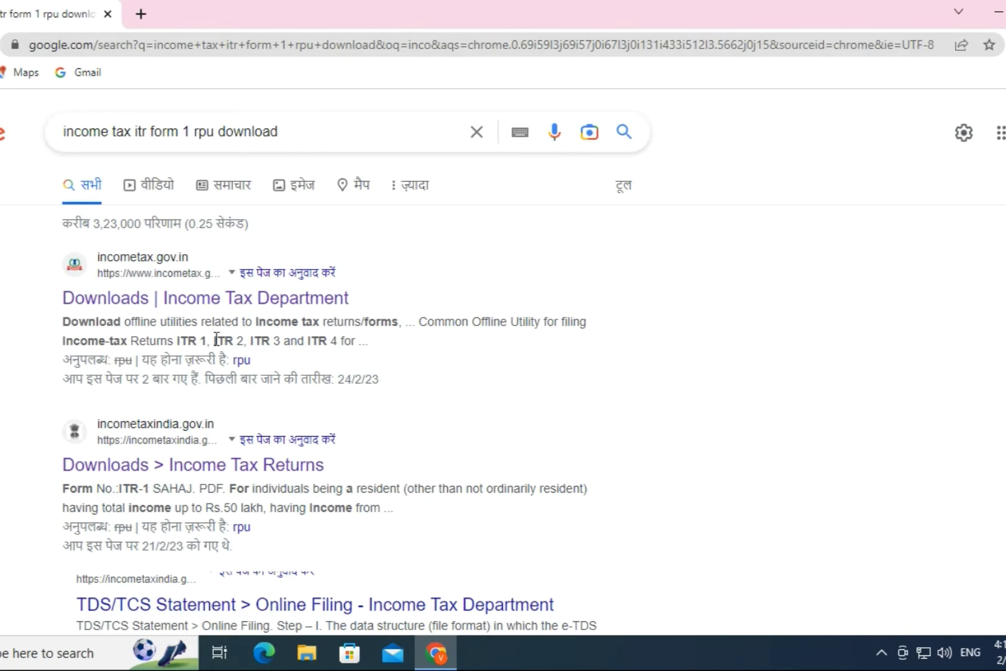
left_click(127, 301)
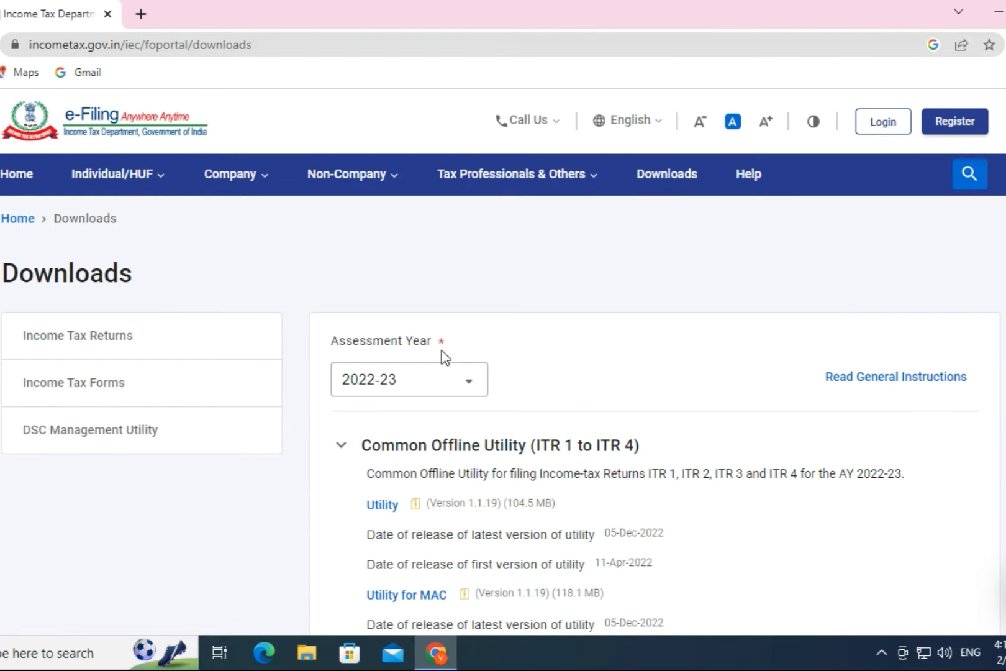
Step: Keep assessment year 2022-23, expand ITR 1 and download its Utility Excel Based ZIP
scroll(442, 354, "down", 2)
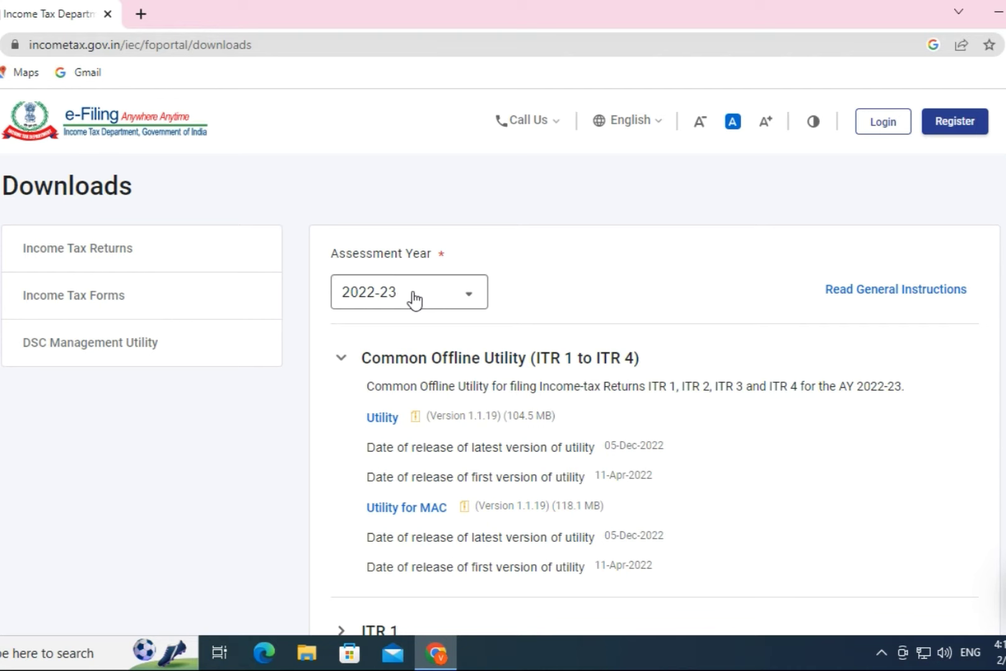
left_click(434, 299)
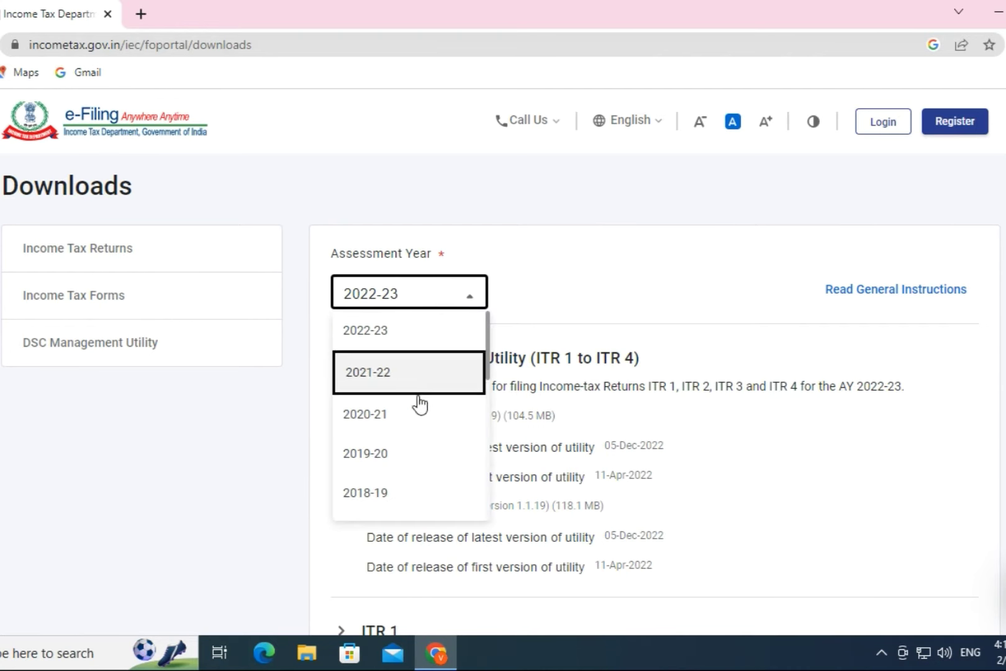
left_click(405, 342)
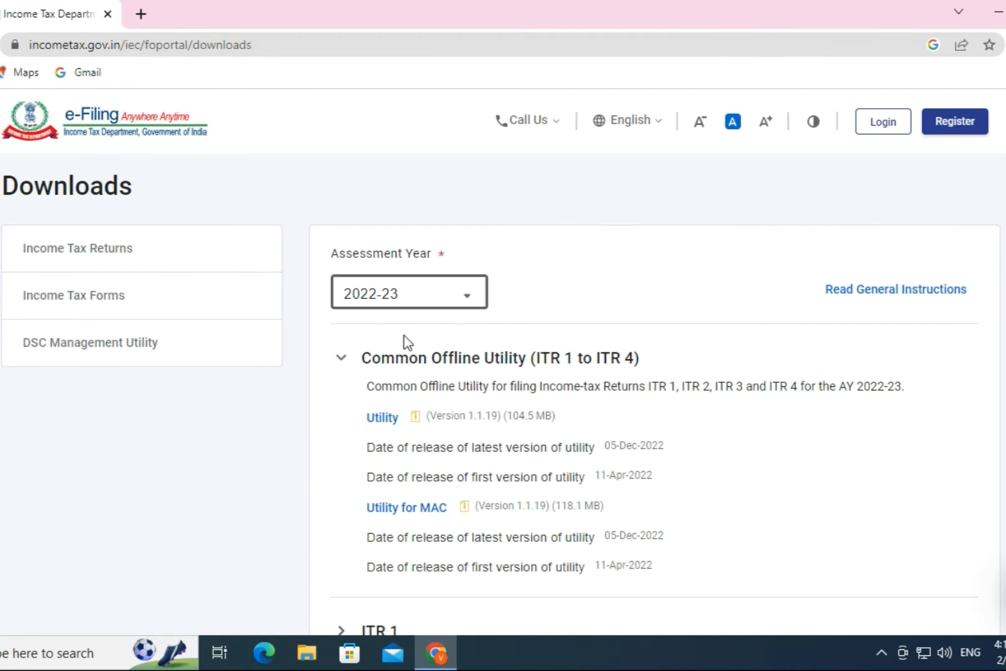
scroll(413, 342, "down", 2)
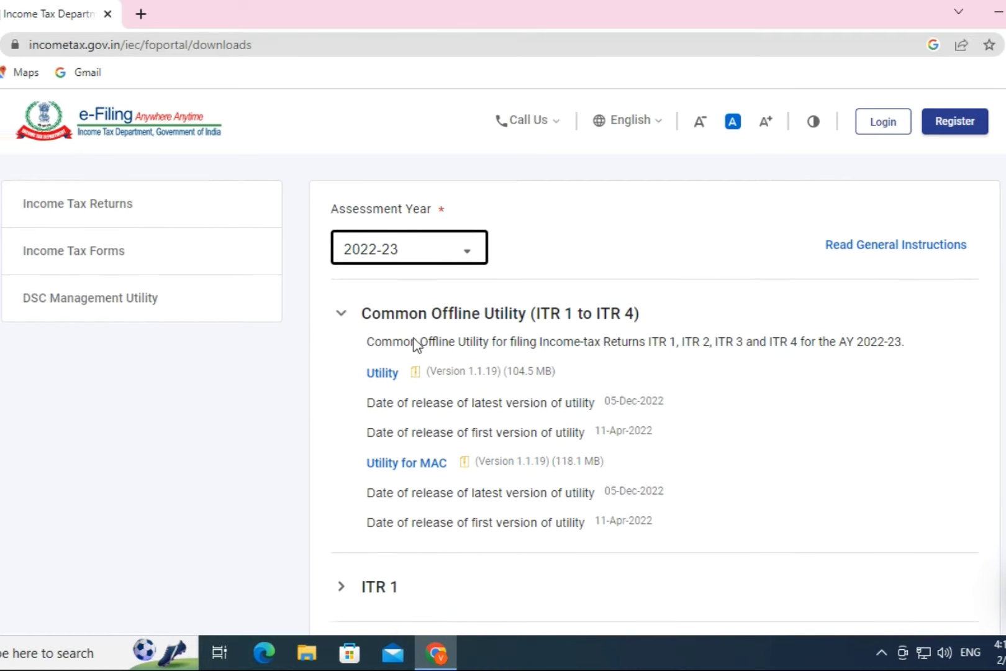
scroll(415, 338, "down", 2)
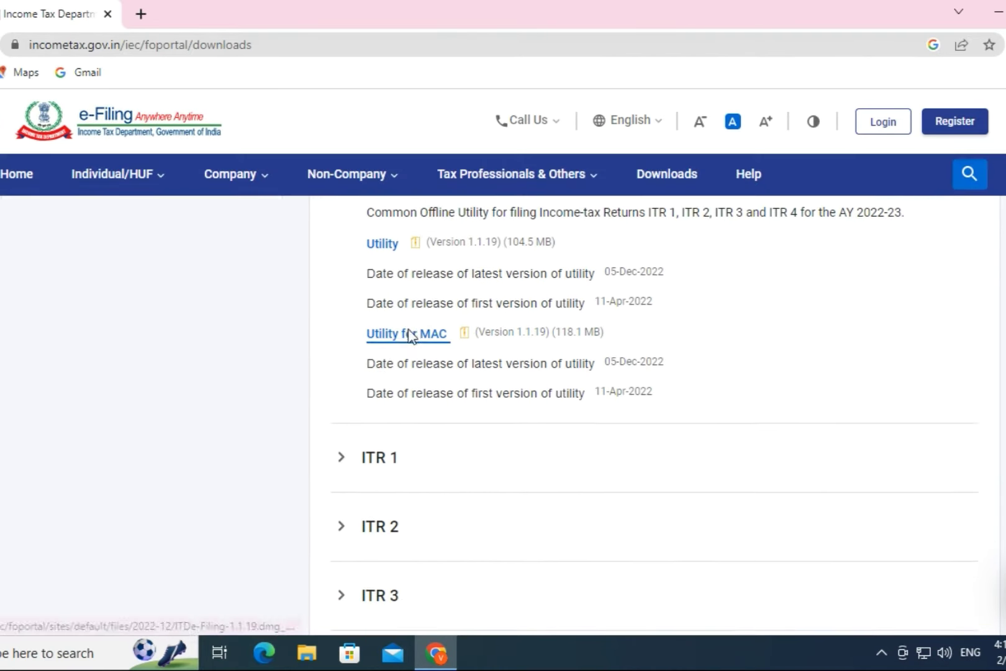
scroll(410, 343, "down", 2)
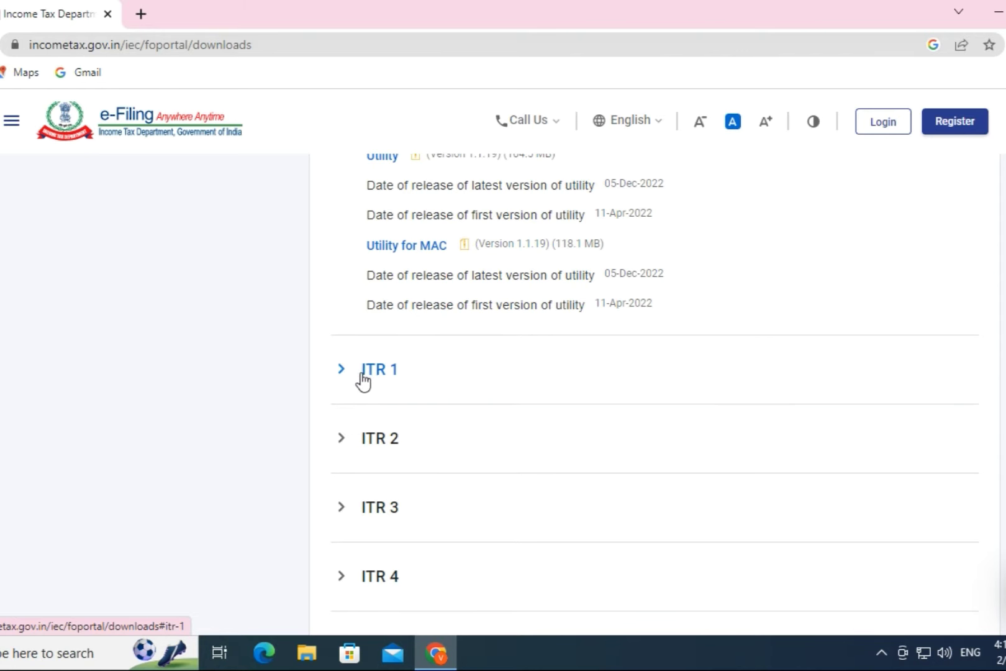
left_click(344, 372)
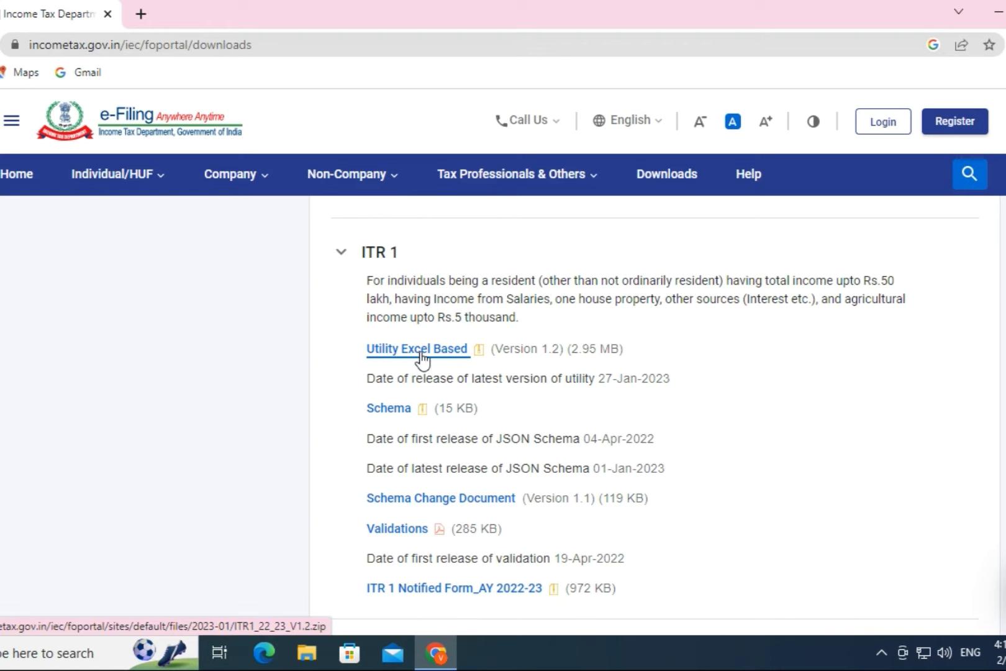
left_click(420, 352)
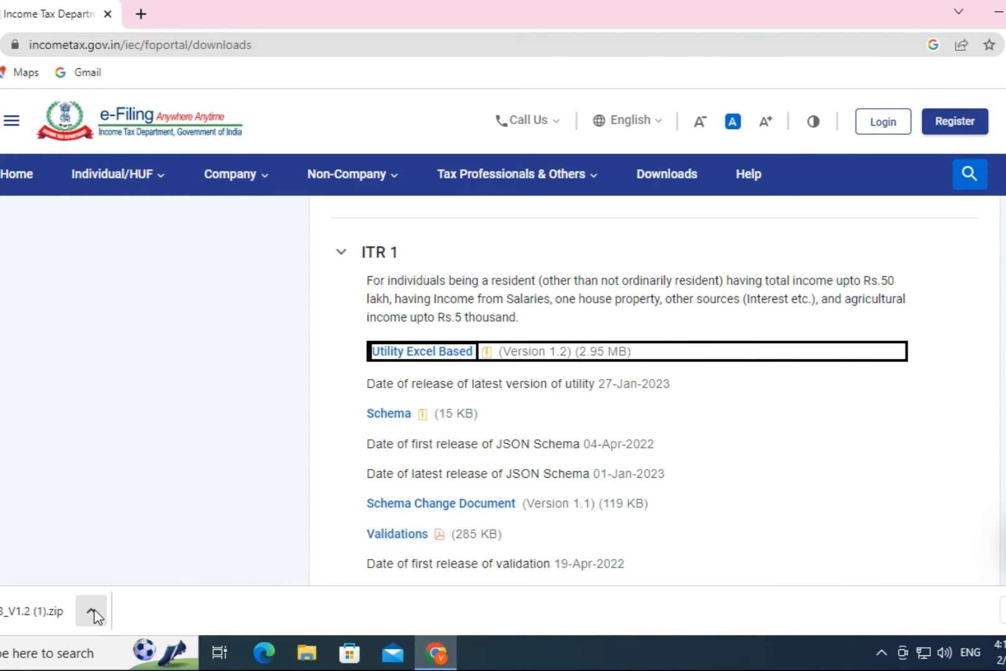
Step: Extract ITR1_22_23_V1.2.xlsm from the downloaded ZIP to the Desktop, overwriting the existing copy
left_click(93, 611)
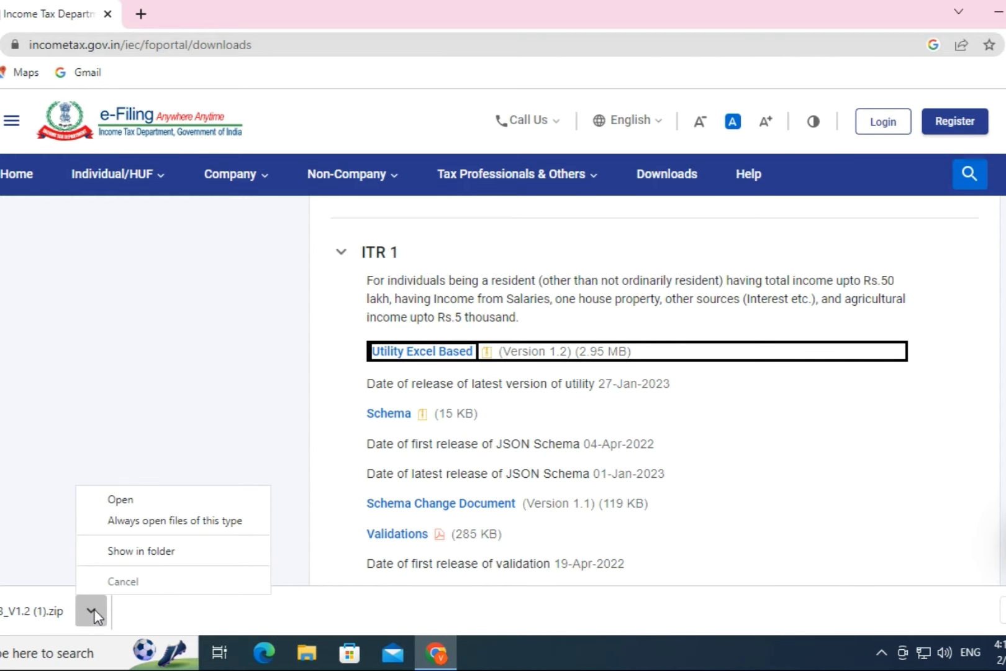
left_click(148, 551)
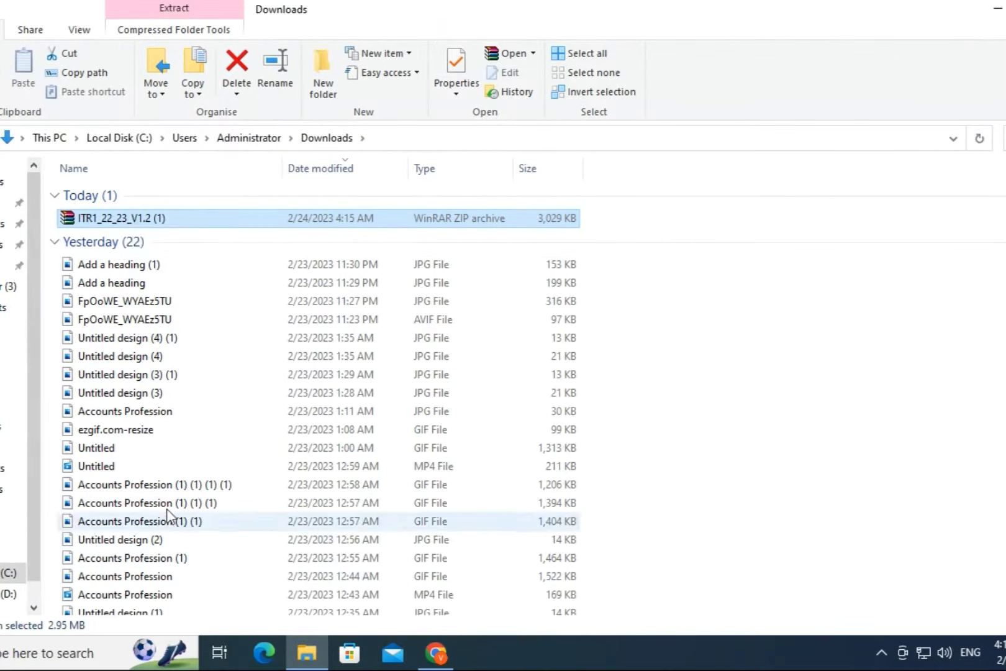
right_click(137, 225)
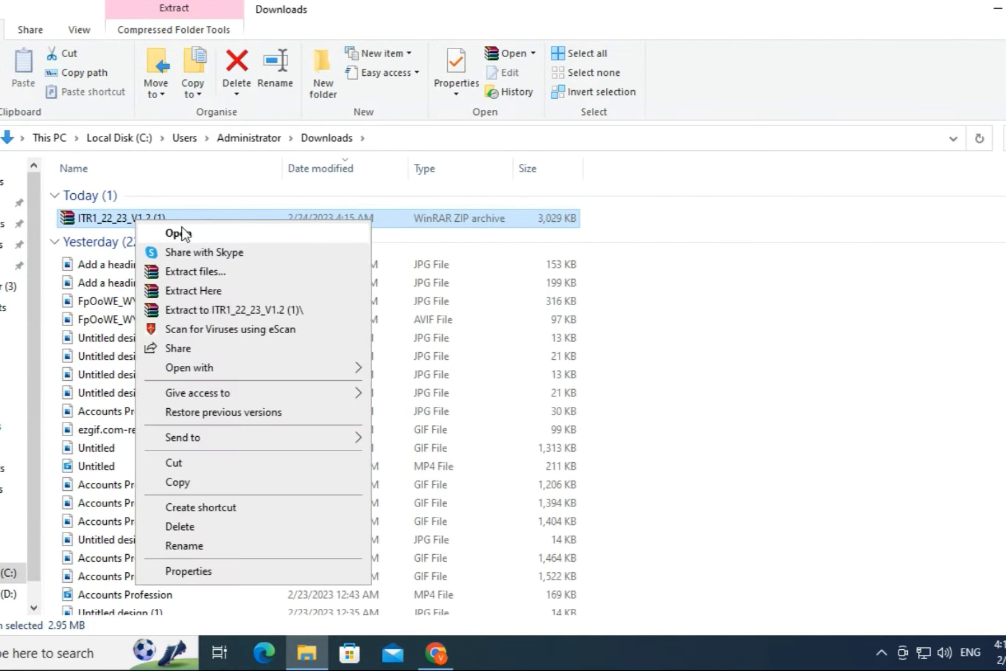
left_click(201, 273)
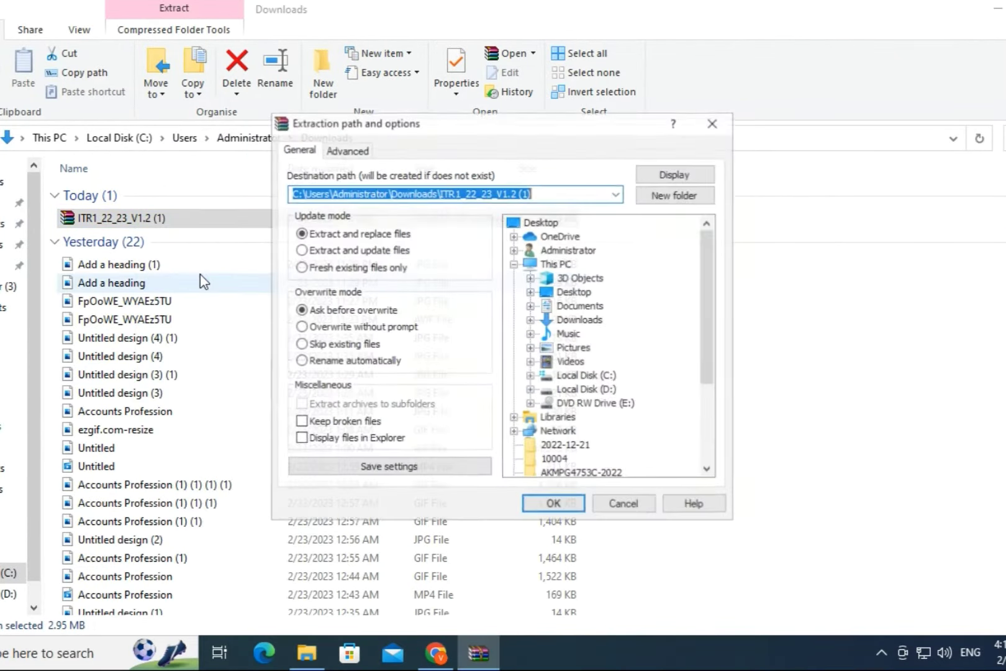
left_click(574, 293)
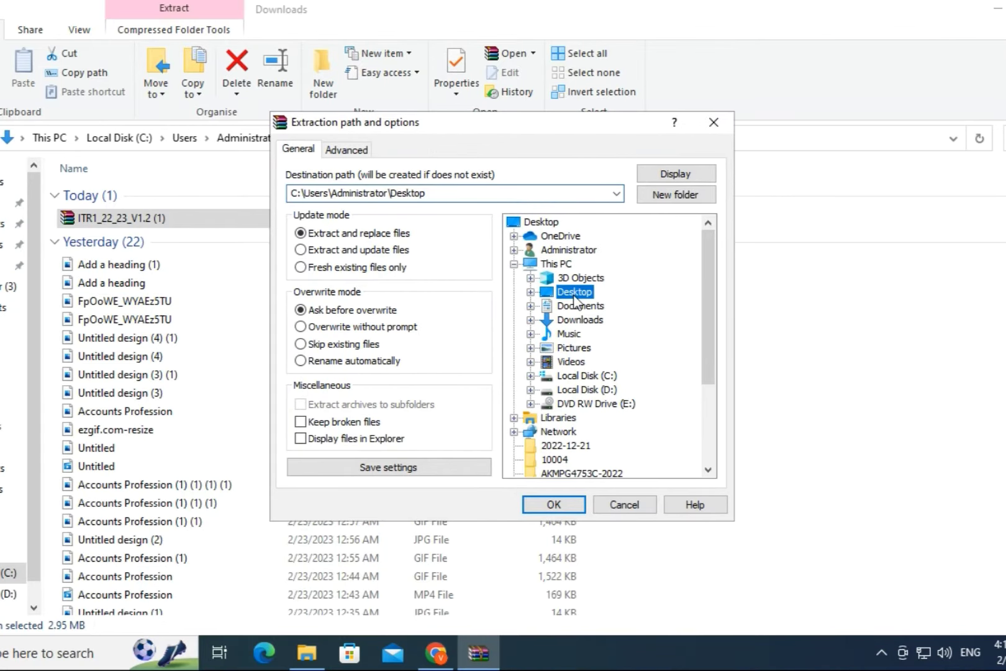
left_click(573, 503)
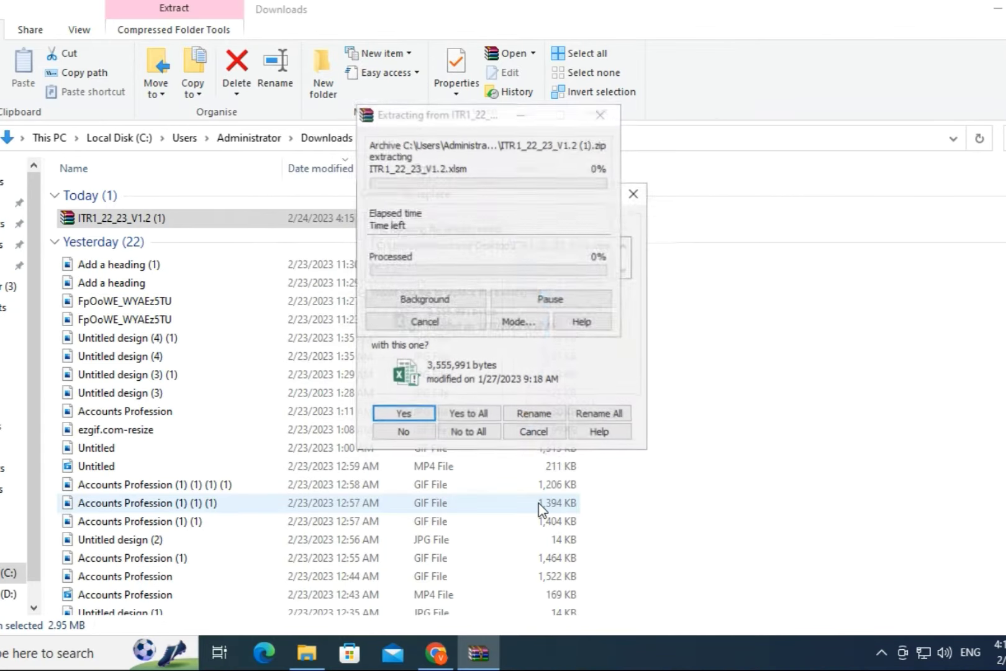
left_click(478, 413)
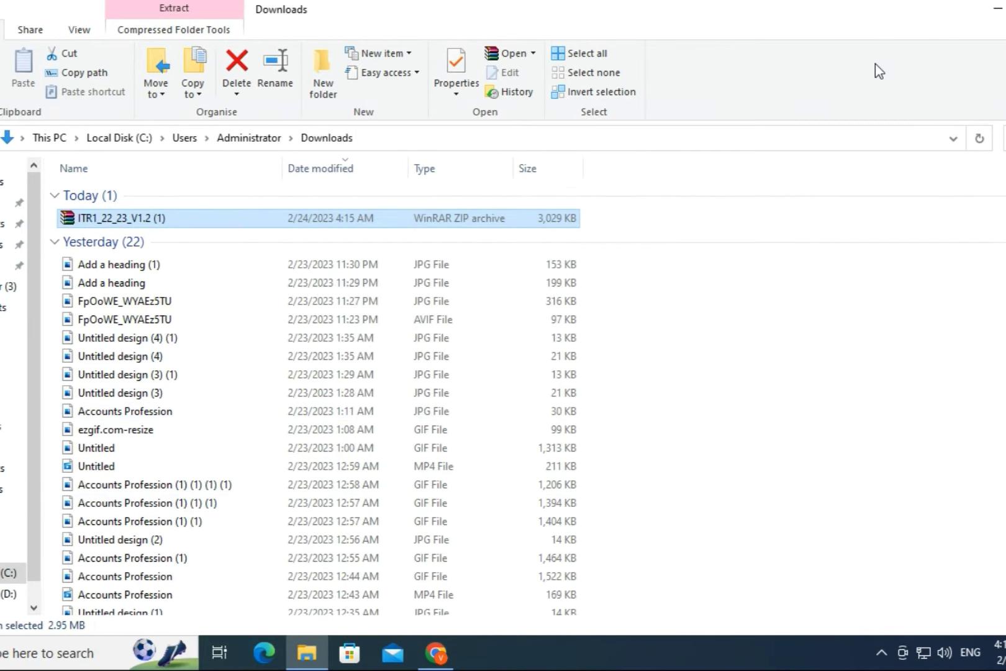
left_click(999, 9)
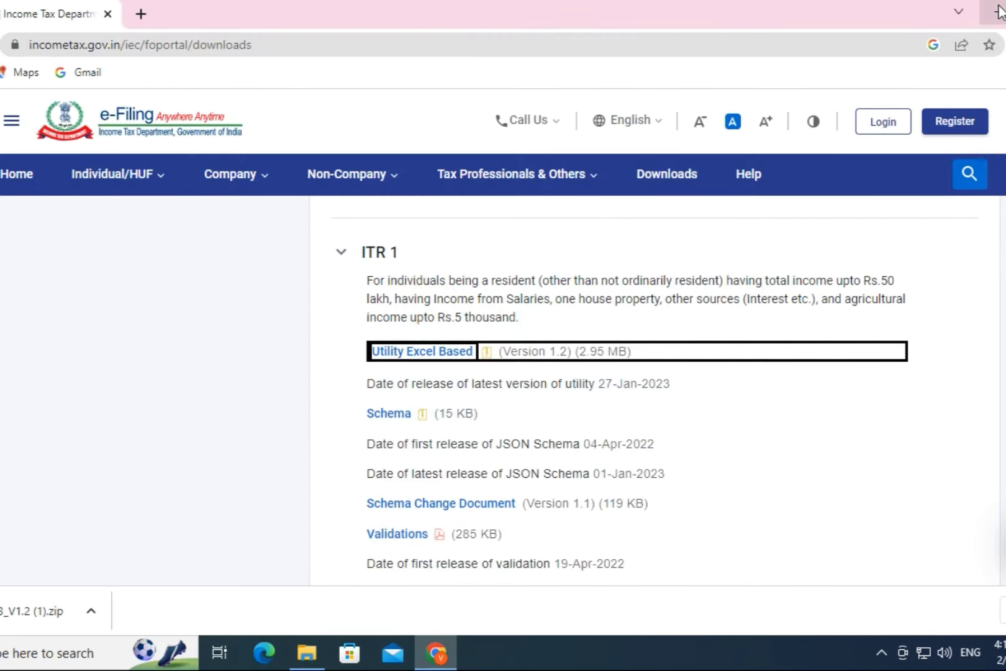
Step: Open ITR1_22_23_V1.2.xlsm from the Desktop and select First Name on the Income Details sheet
left_click(998, 9)
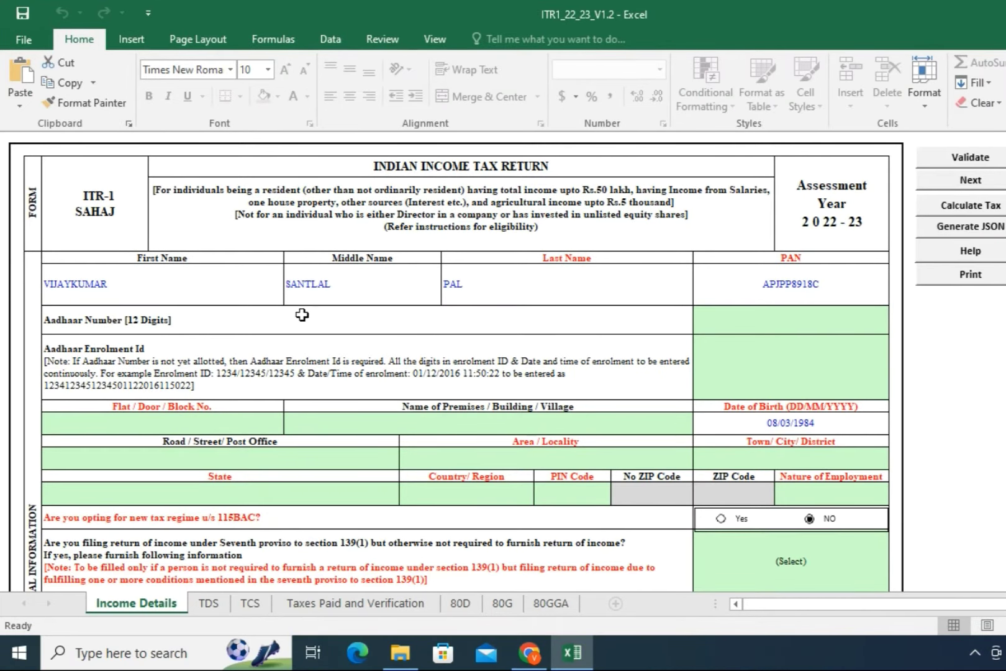
left_click(126, 287)
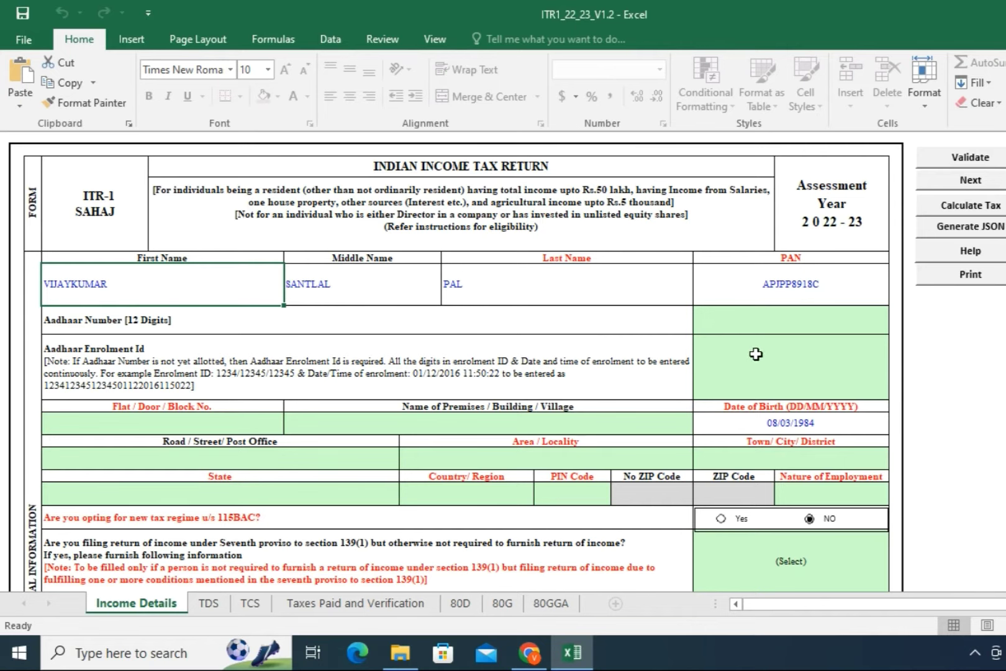
Step: Enter the taxpayer's Aadhaar number
left_click(764, 323)
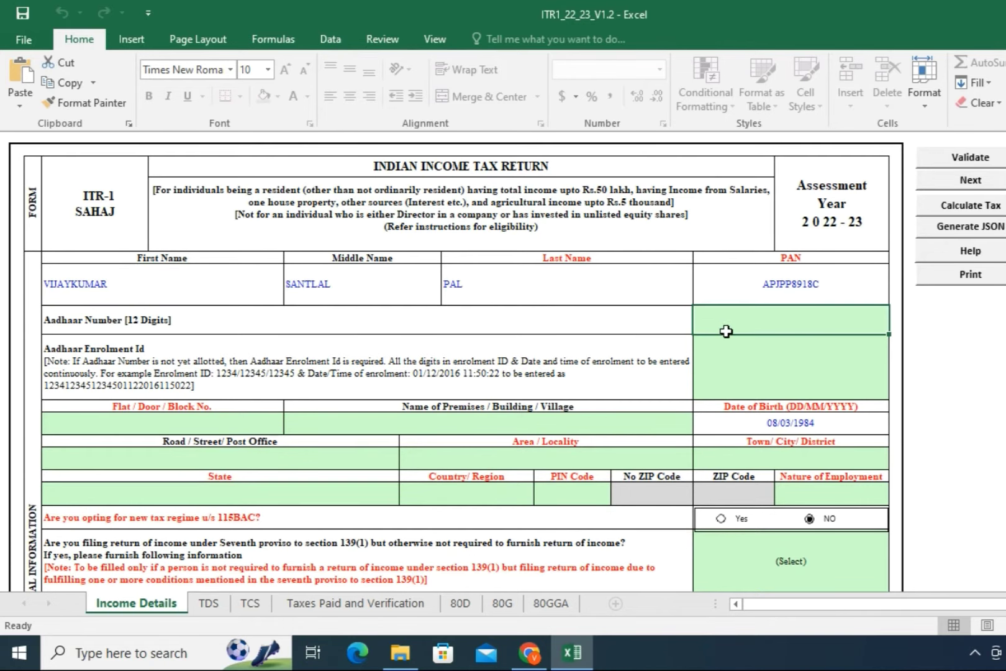
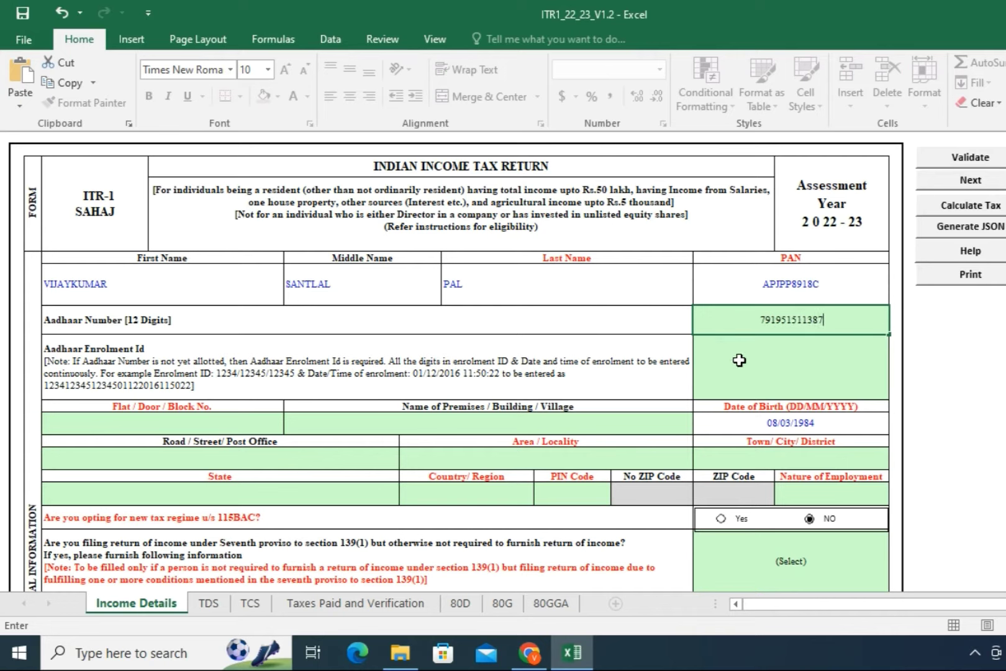
left_click(739, 360)
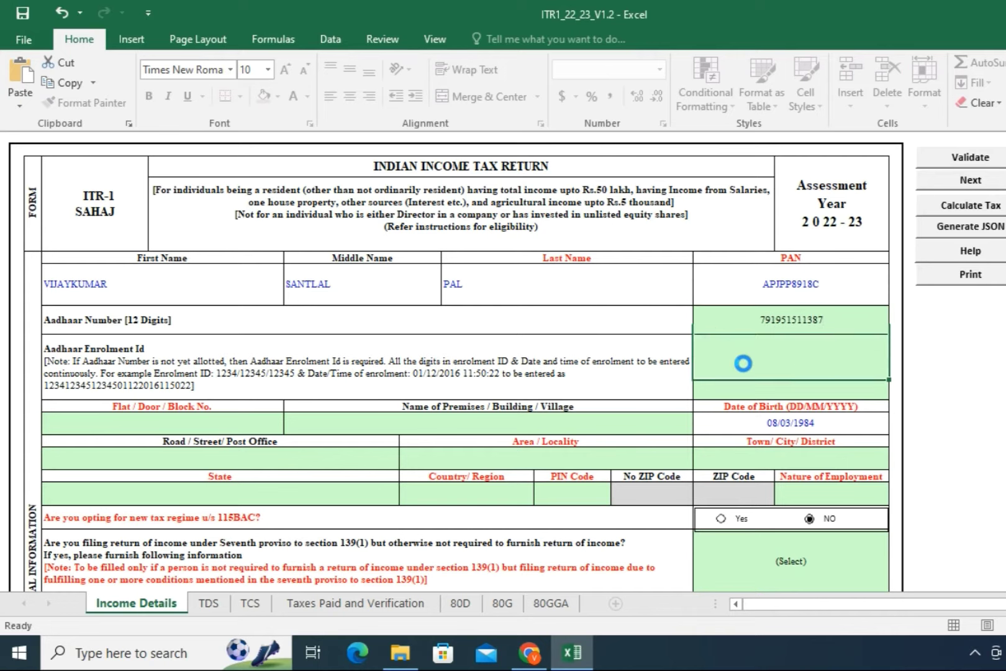
Step: Fill in the flat/door number and the premises/building name of the address
left_click(134, 420)
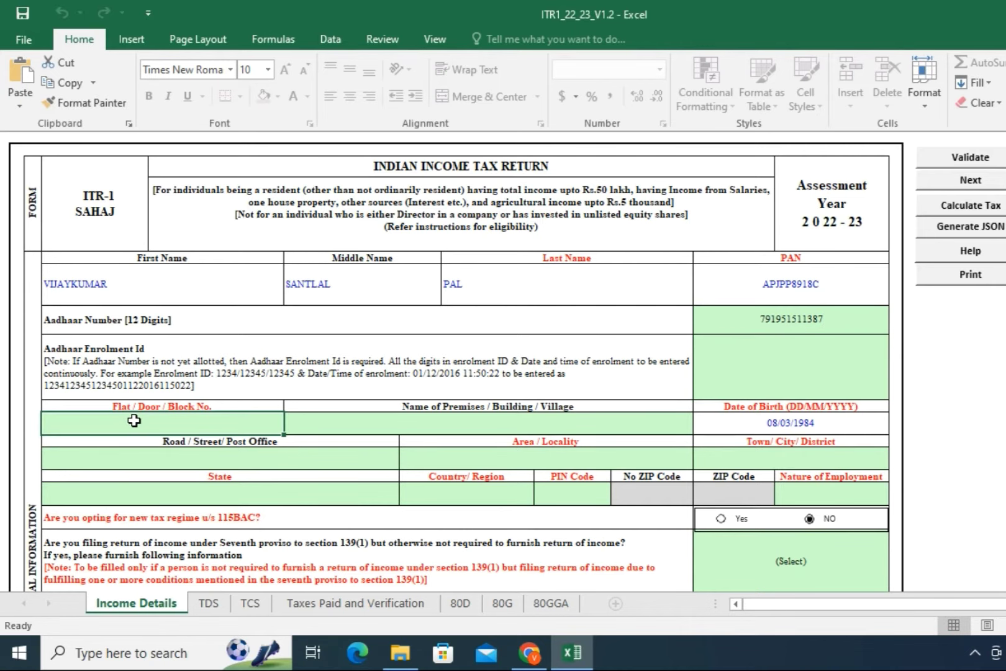
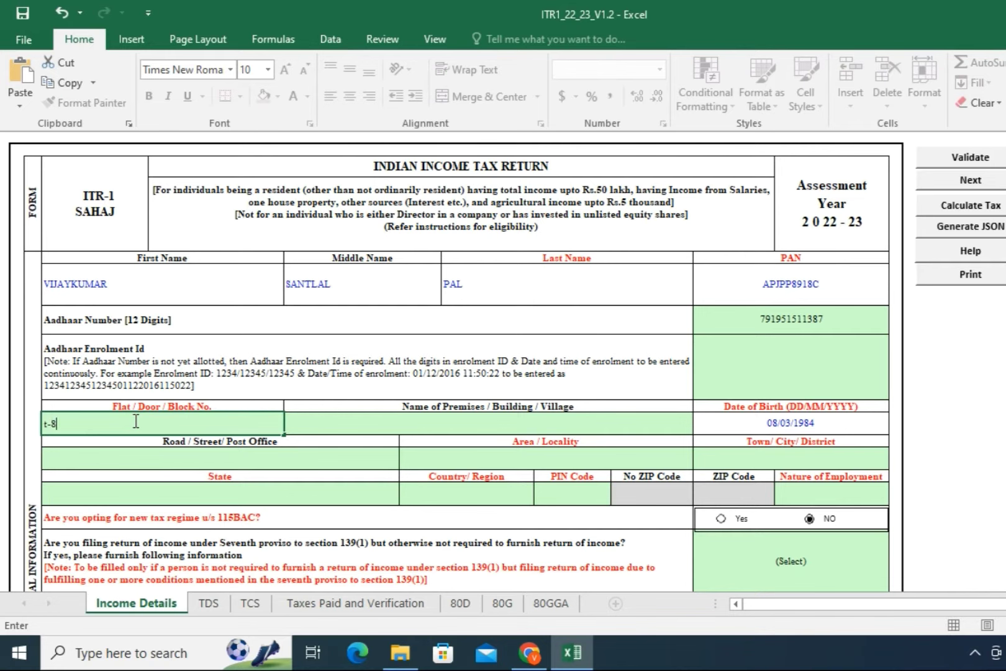
left_click(334, 424)
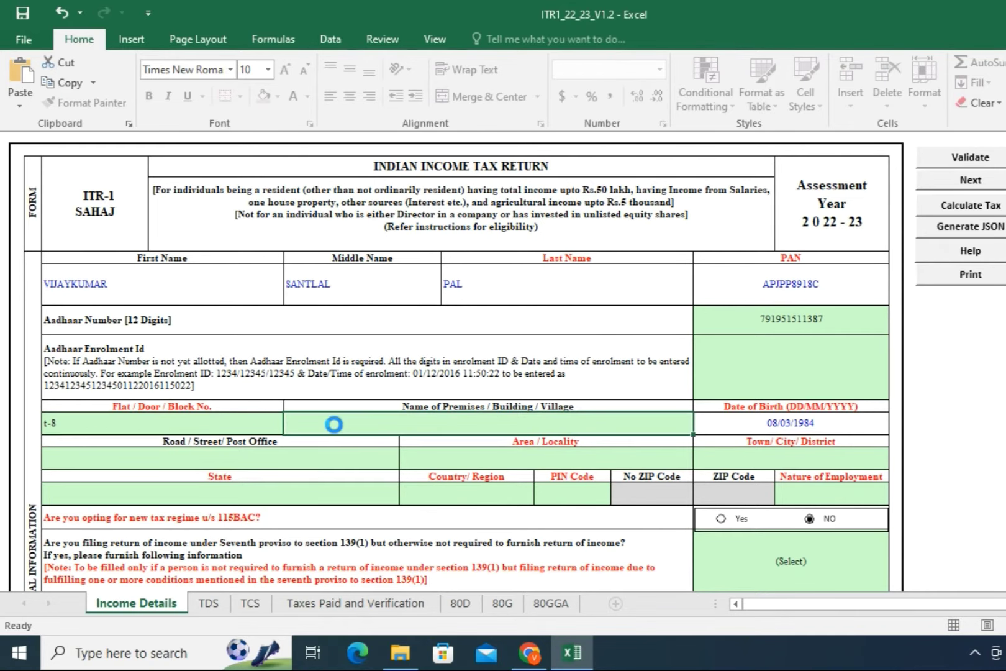
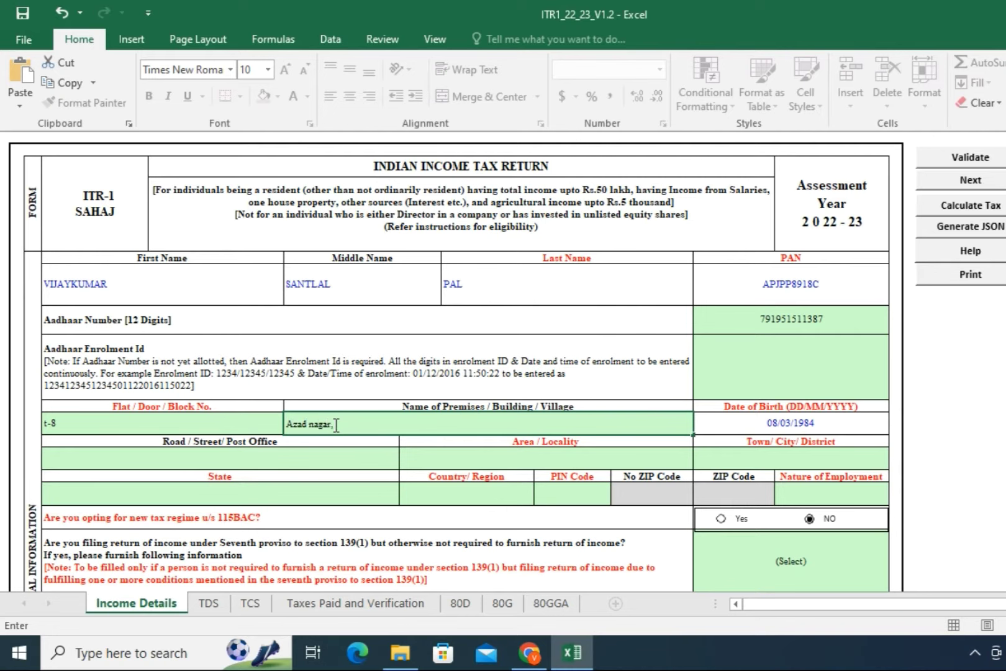
Step: Enter the road/street line and the area/locality of the address in uppercase
left_click(162, 456)
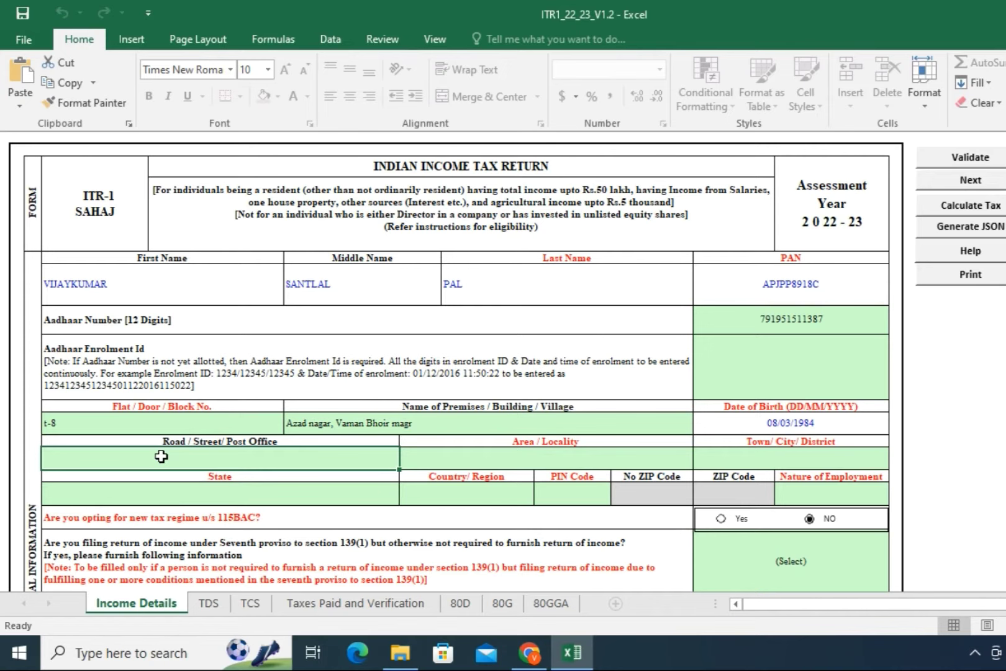
type("near")
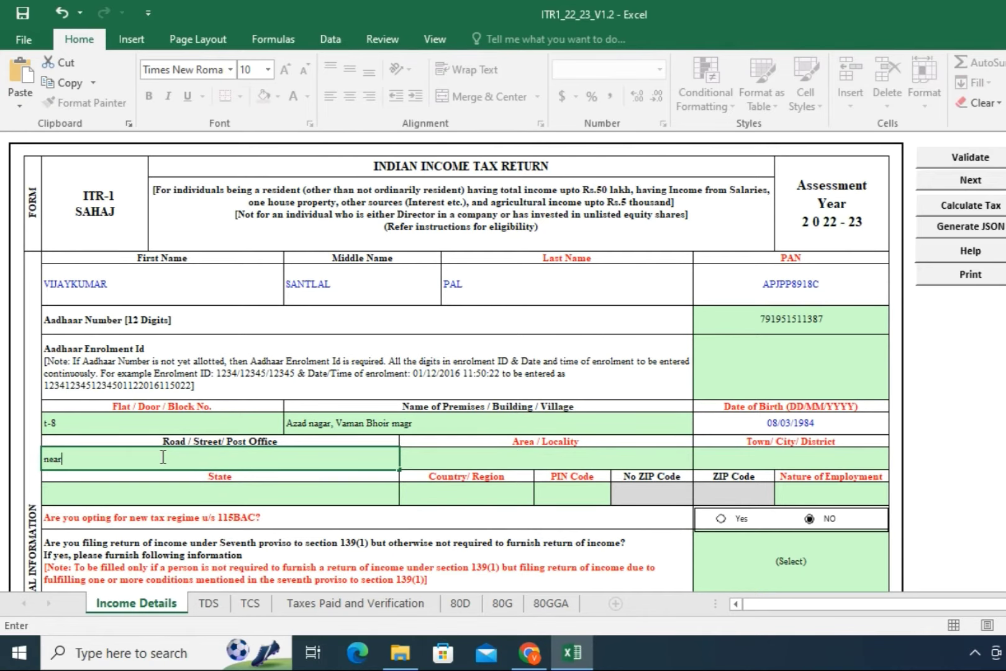
key("BackSpace")
key("BackSpace")
key("BackSpace")
key("BackSpace")
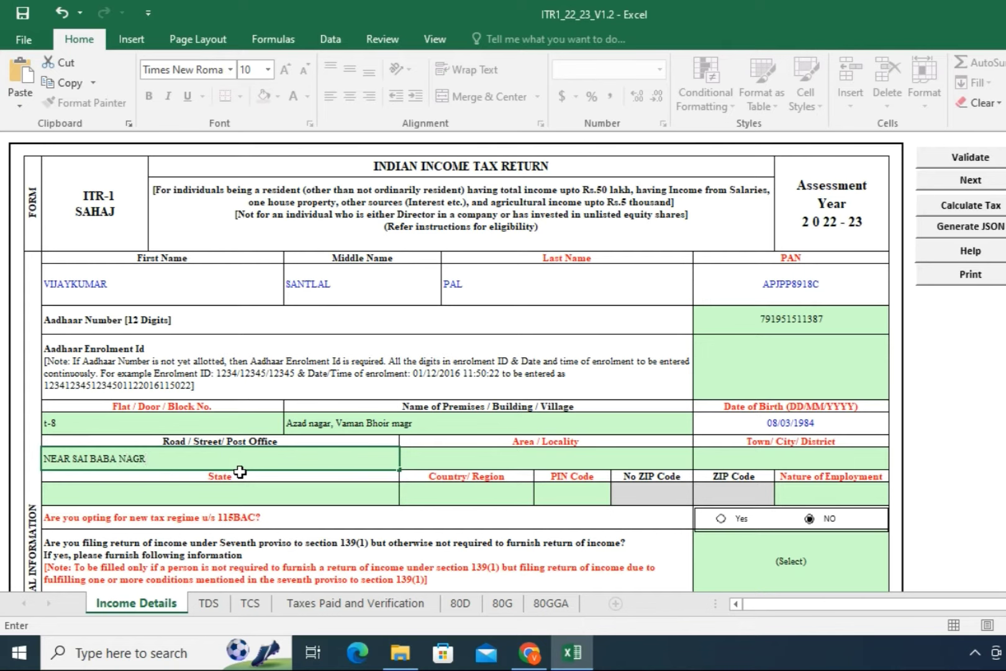
left_click(431, 462)
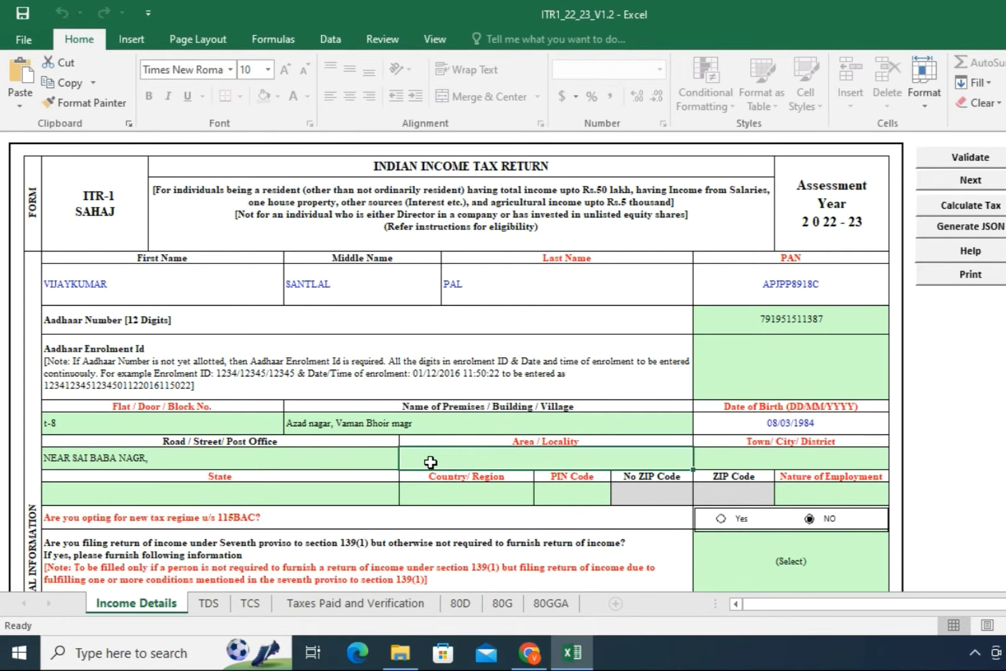
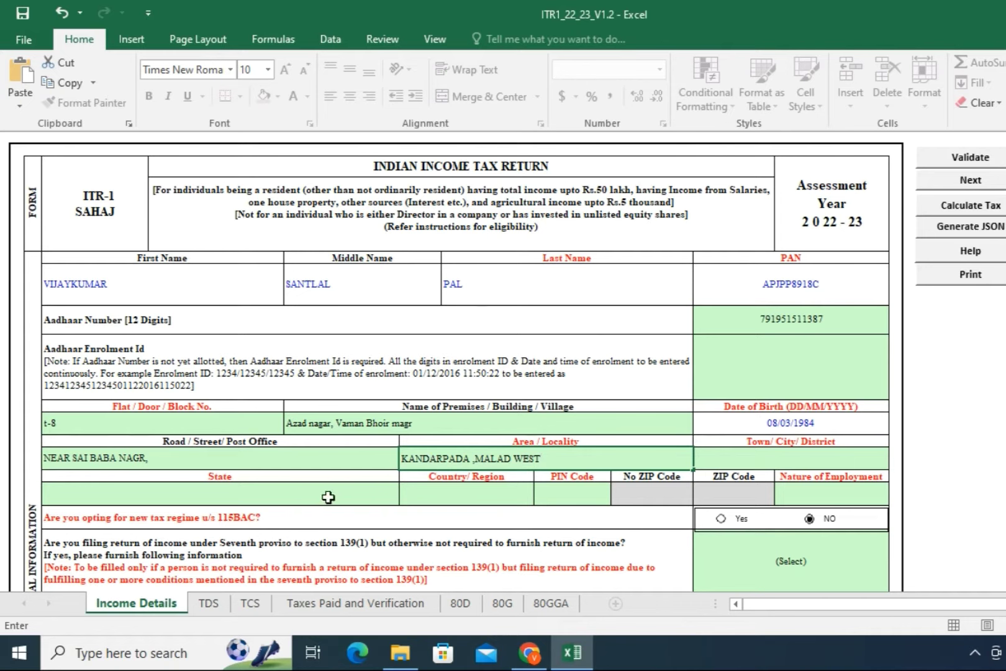
Step: Set State to 19-MAHARASHTRA from the dropdown after the typed state name is rejected
left_click(180, 494)
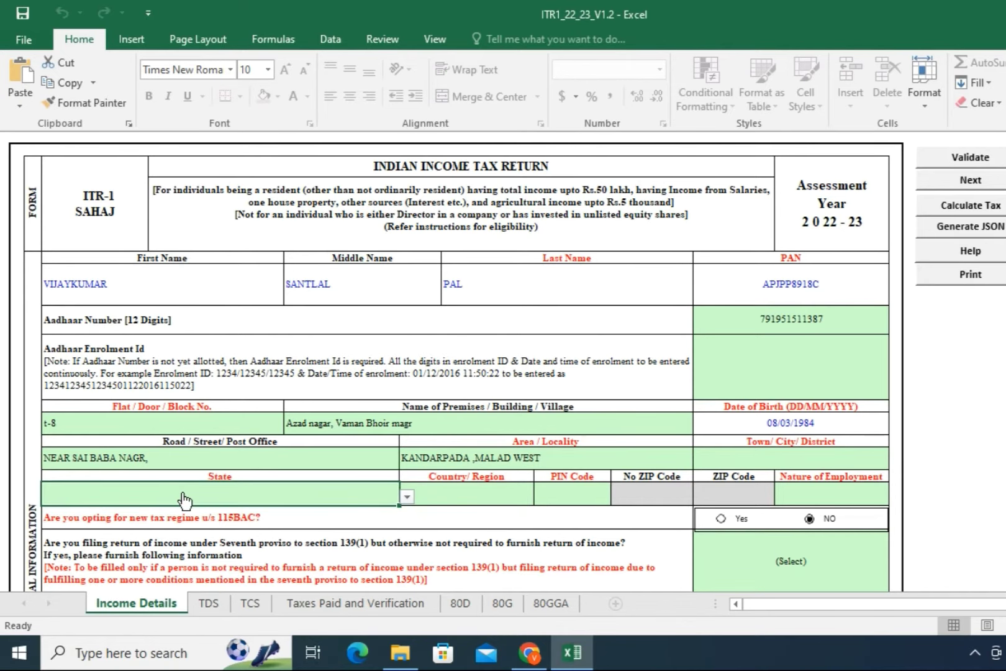
type("MA")
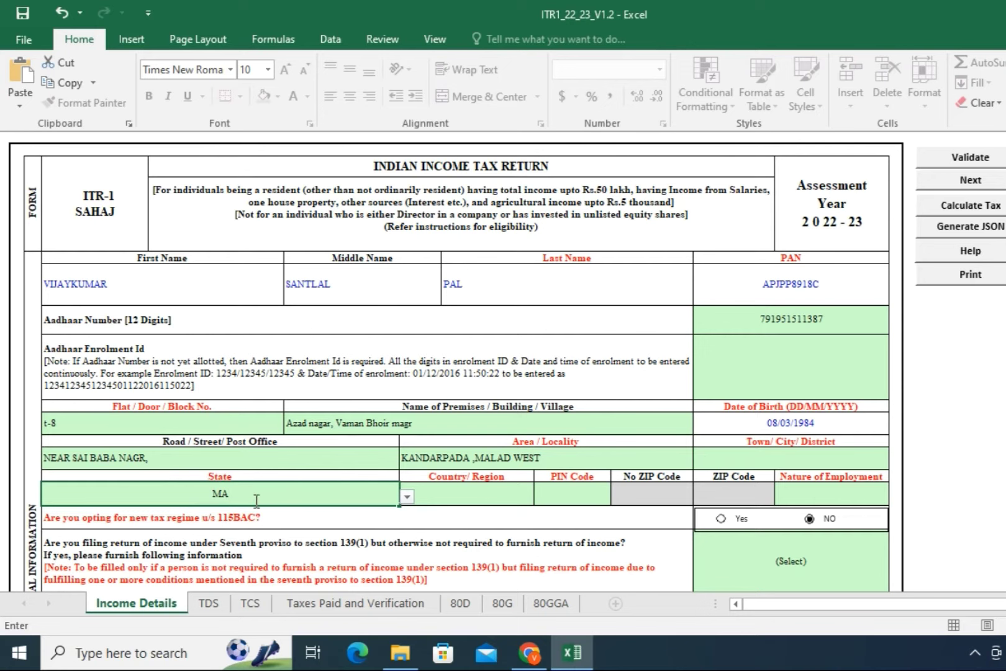
type("HARASHTRA")
left_click(509, 497)
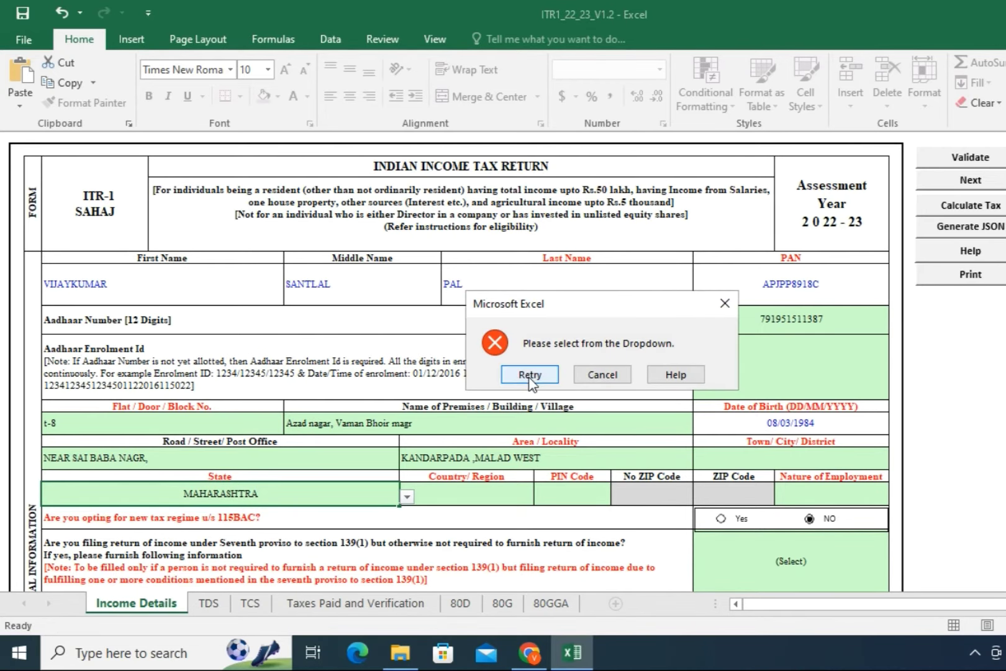
left_click(601, 375)
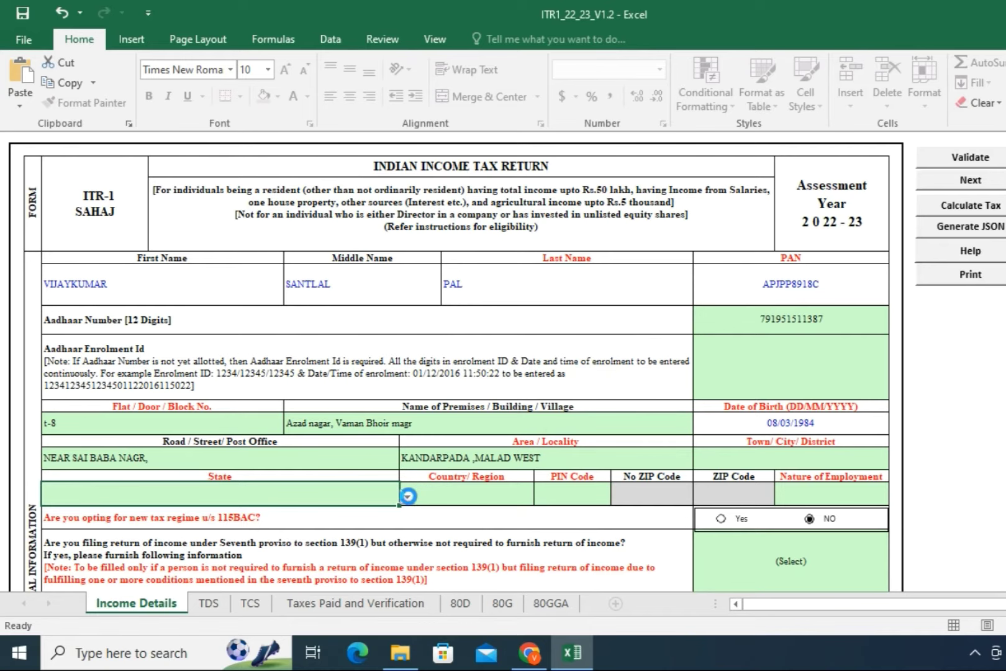
left_click(407, 497)
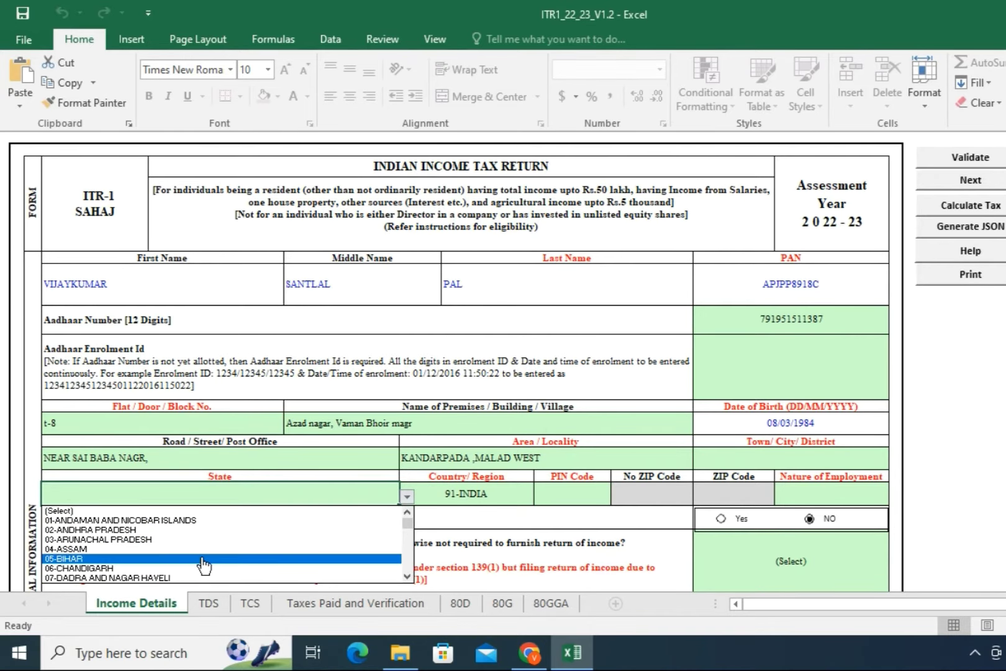
key("Down")
key("Down")
key("Down")
key("Down")
key("Down")
key("Down")
key("Down")
key("Down")
key("Down")
key("Down")
key("Down")
key("Down")
key("Down")
key("Down")
key("Down")
key("Down")
key("Down")
key("Down")
key("Down")
key("Down")
key("Down")
key("Down")
key("Down")
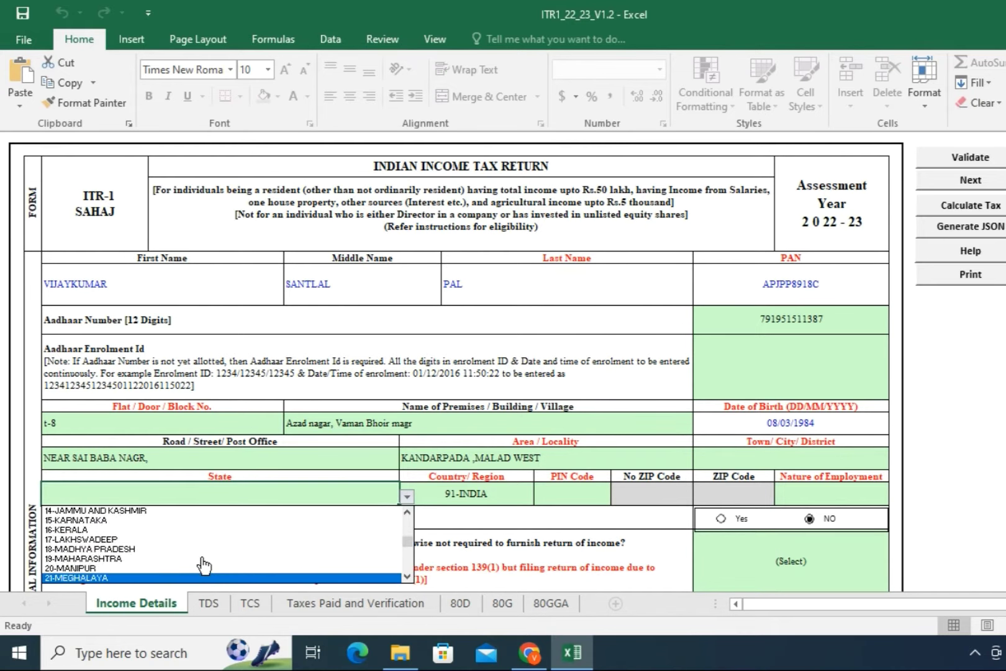
key("Up")
key("Up")
key("Up")
key("Up")
key("Up")
key("Up")
key("Up")
key("Up")
key("Up")
key("Up")
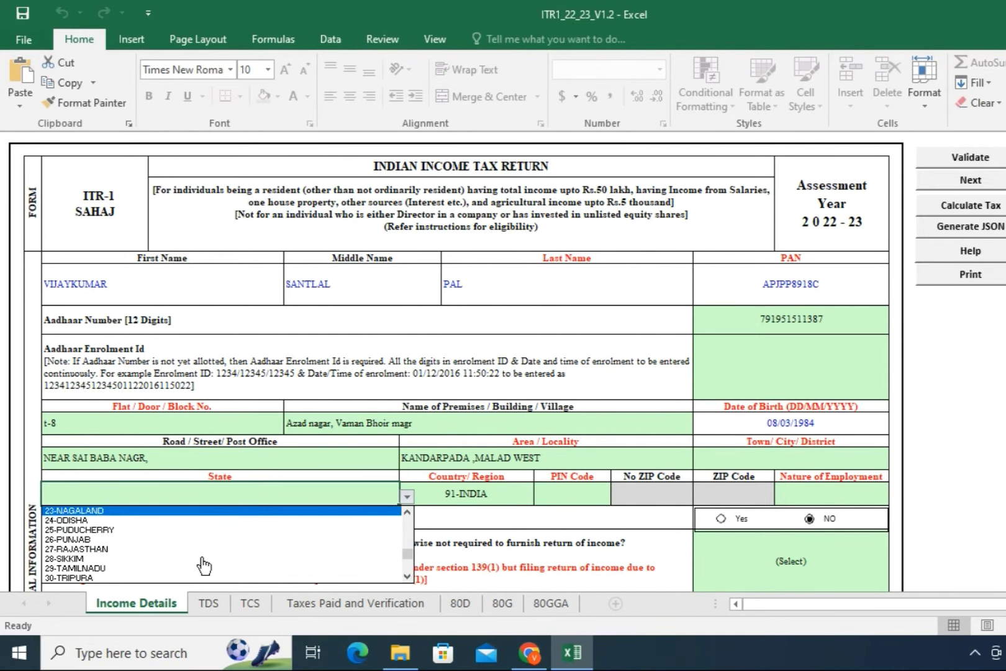
key("Up")
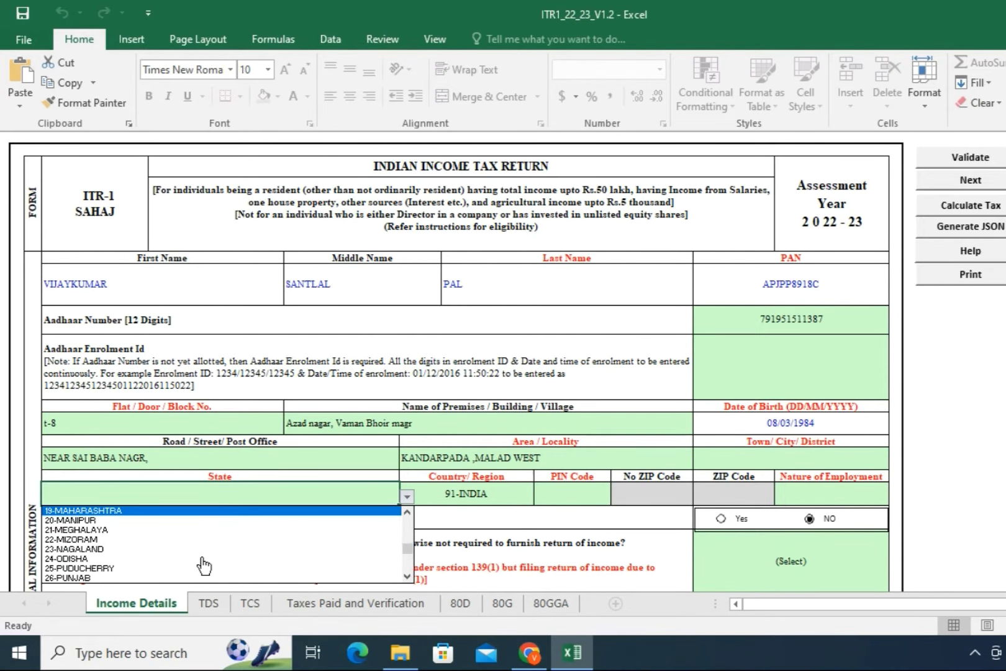
key("Return")
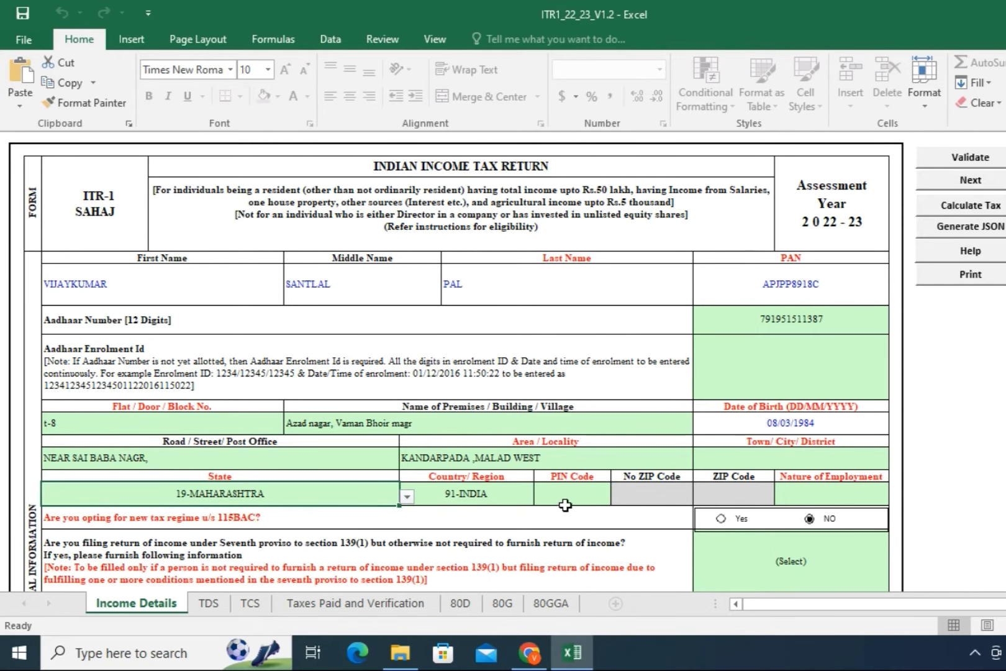
Step: Enter the address PIN code and the town/city/district
left_click(572, 497)
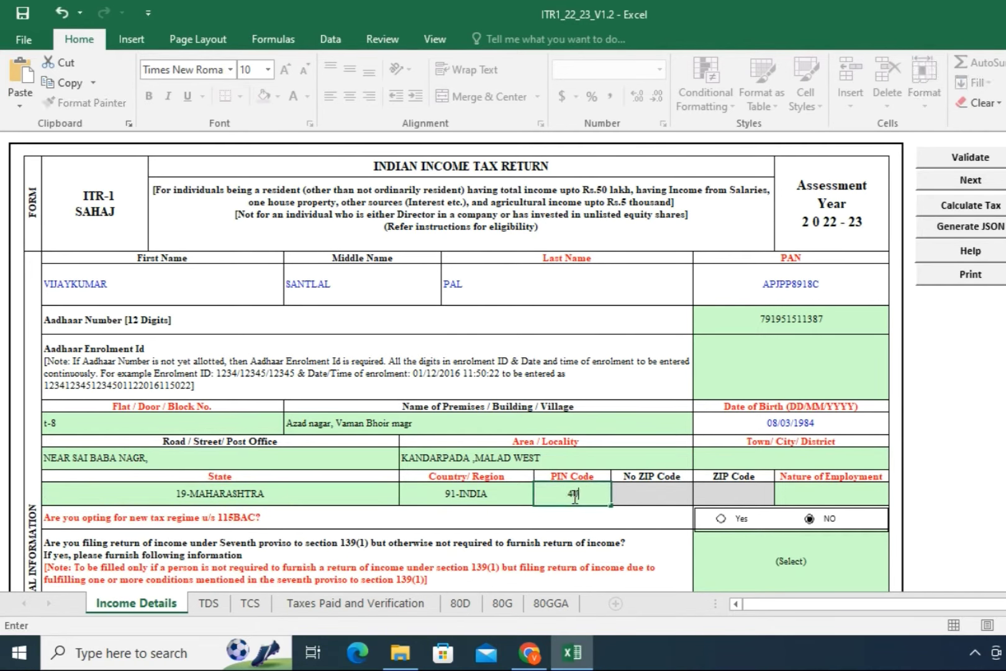
left_click(804, 458)
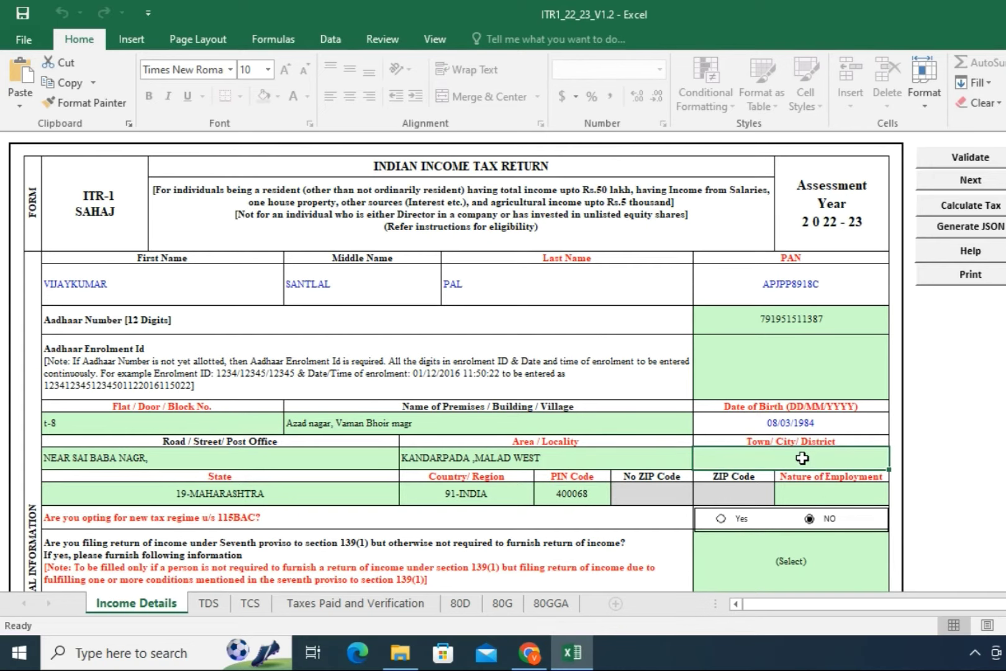
type("MUMBAI")
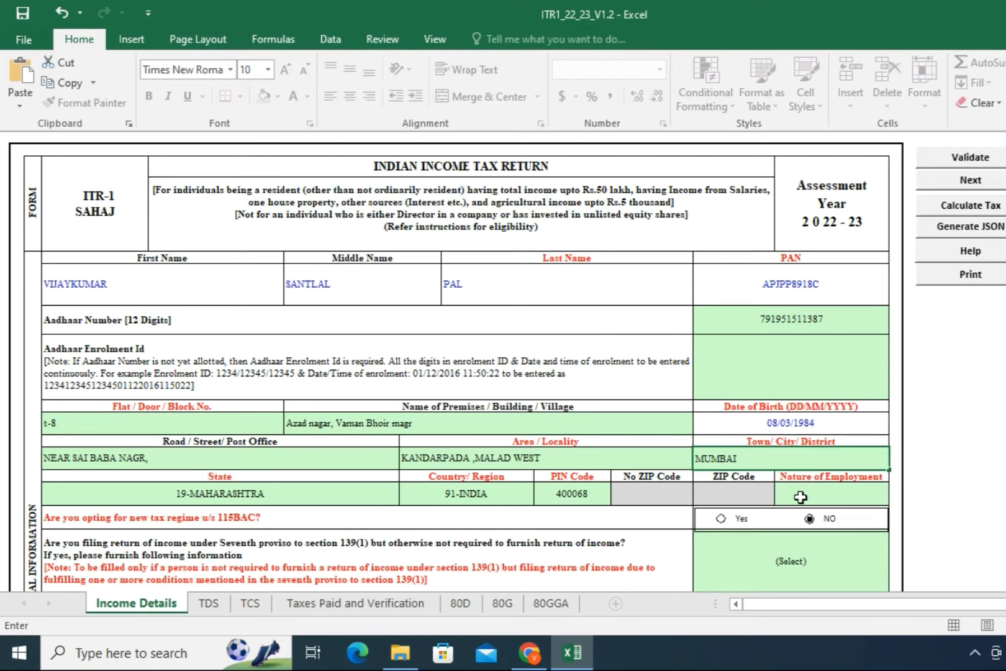
left_click(803, 500)
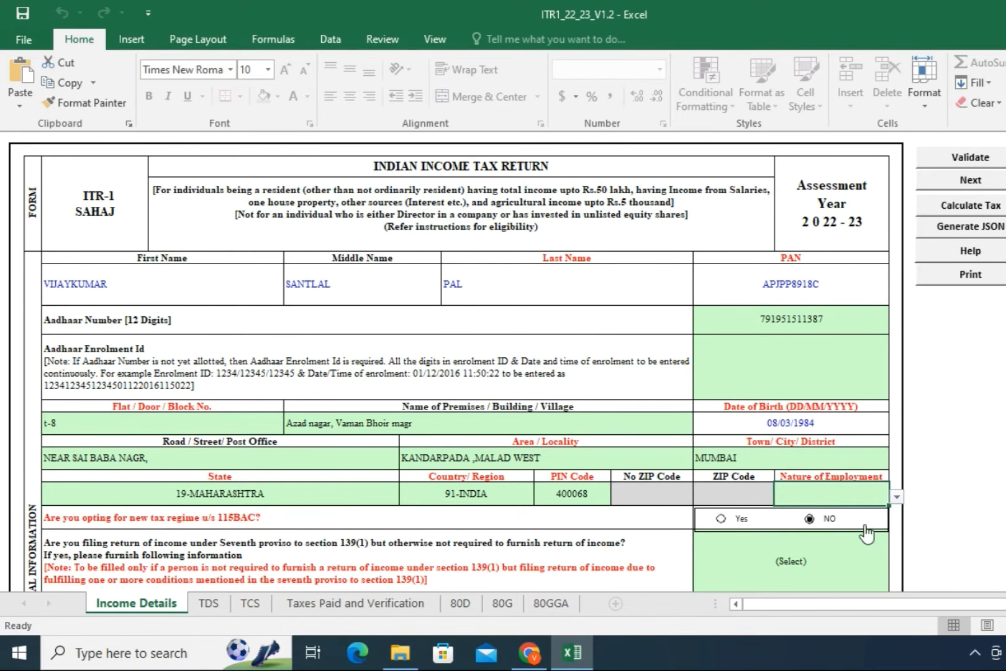
Step: Choose Others from the Nature of Employment dropdown
left_click(897, 497)
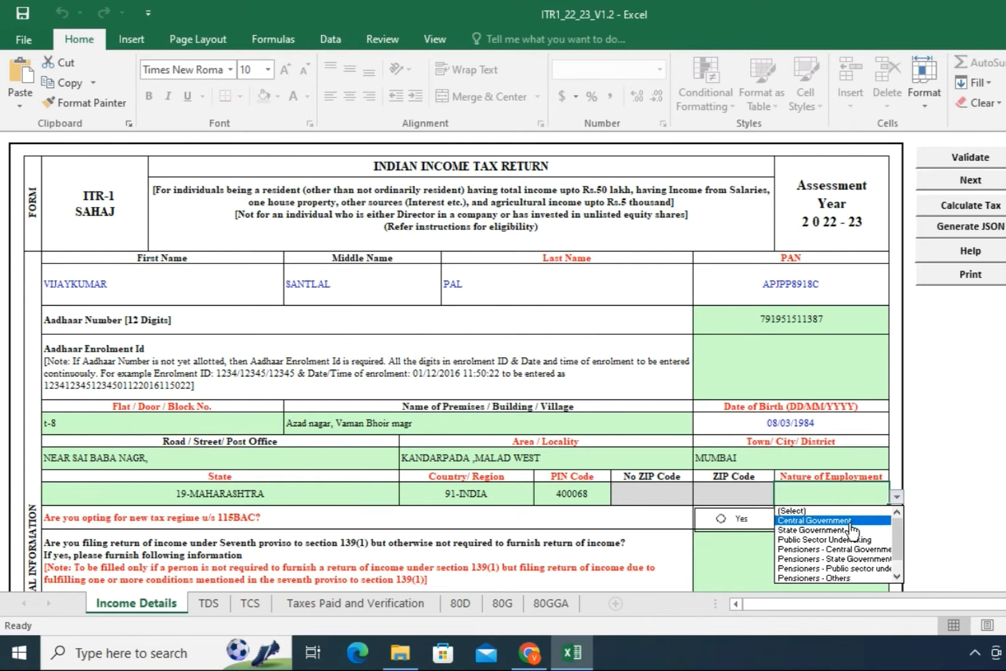
left_click(897, 576)
left_click(897, 577)
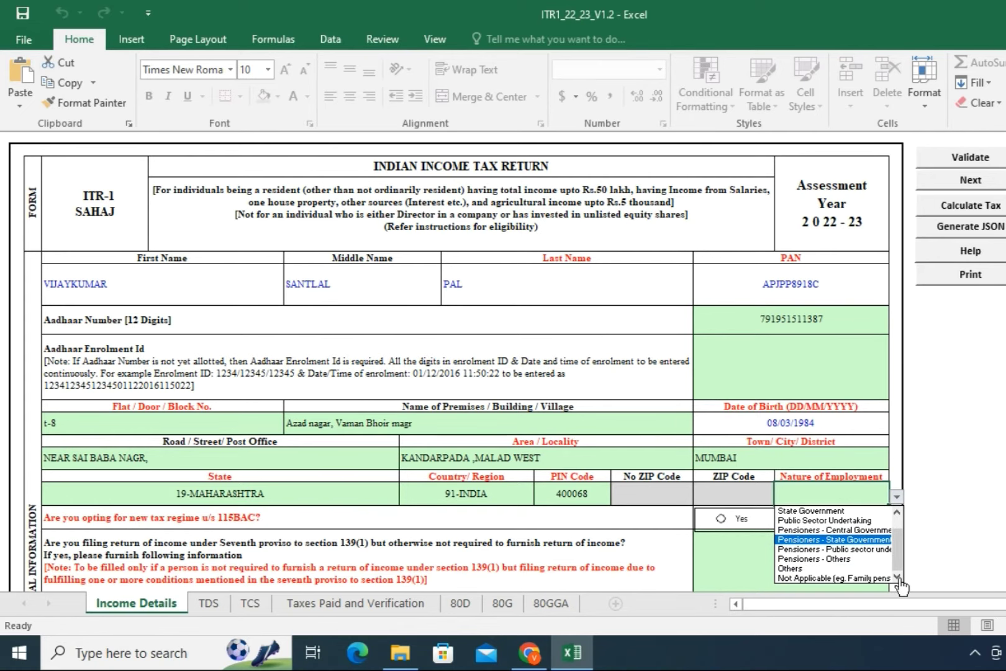
left_click(821, 569)
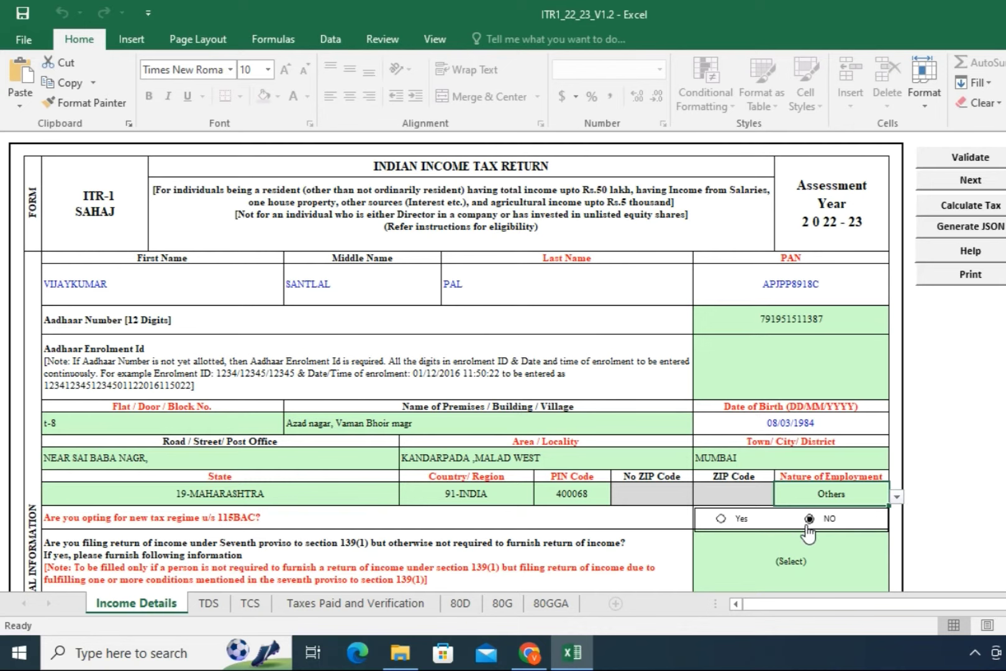
Step: Select No for filing under the seventh proviso to section 139(1)
scroll(807, 533, "down", 3)
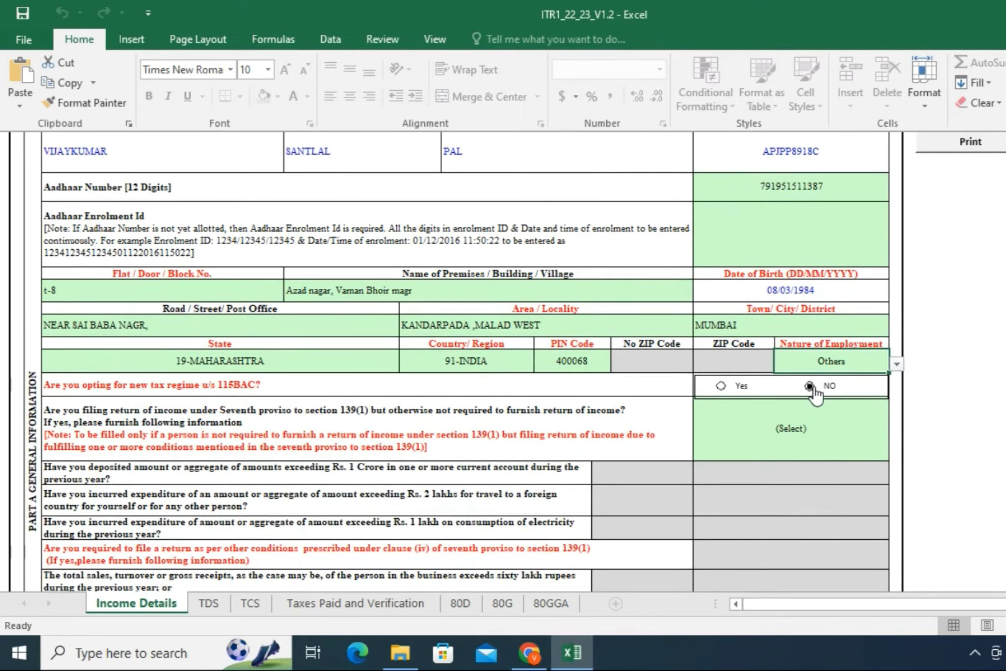
left_click(790, 431)
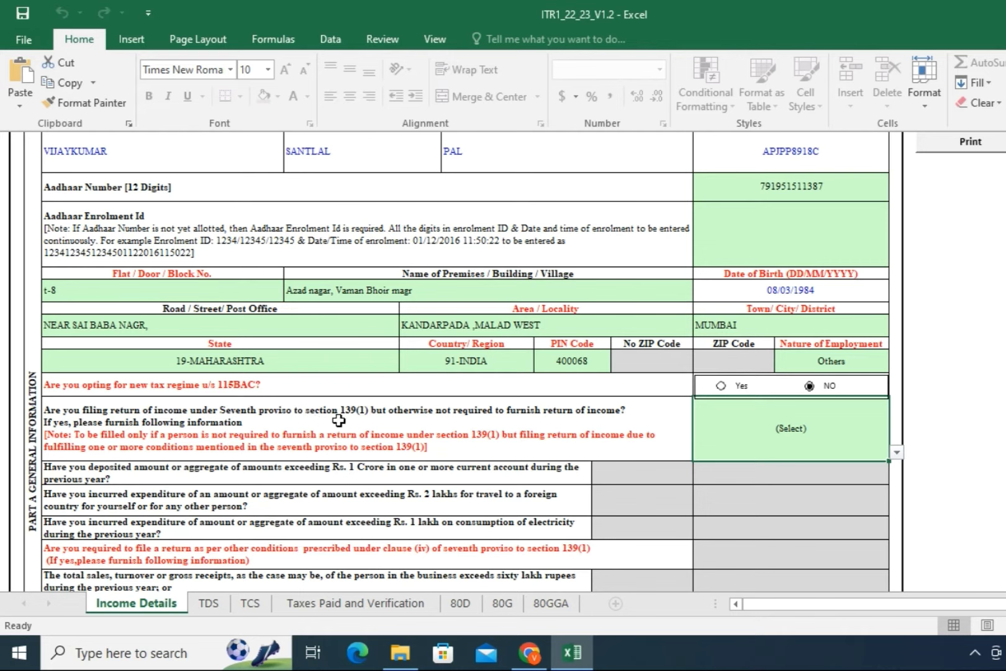
left_click(895, 454)
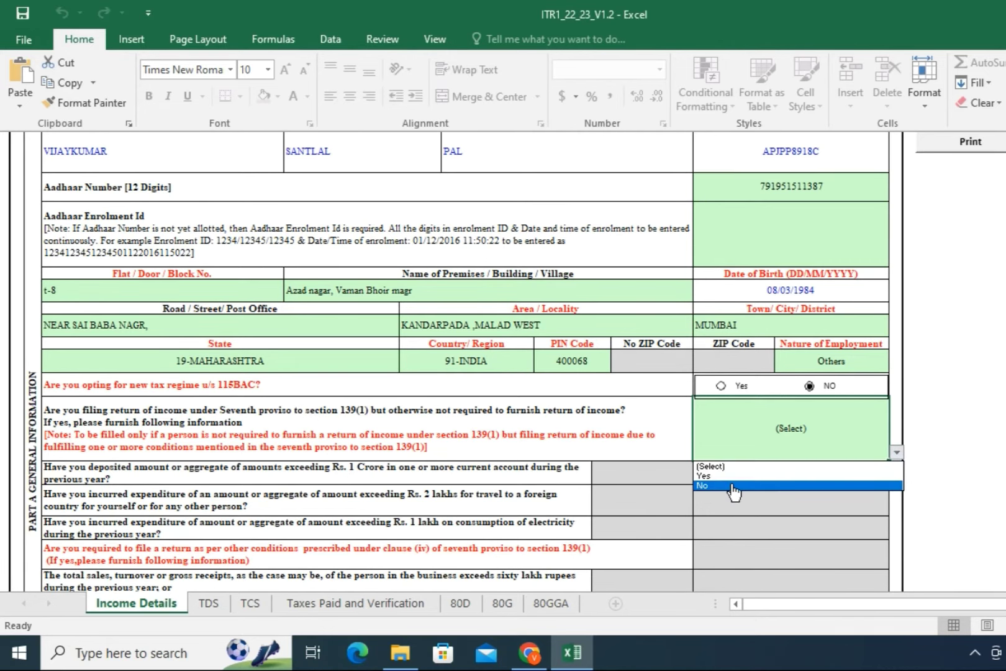
left_click(733, 486)
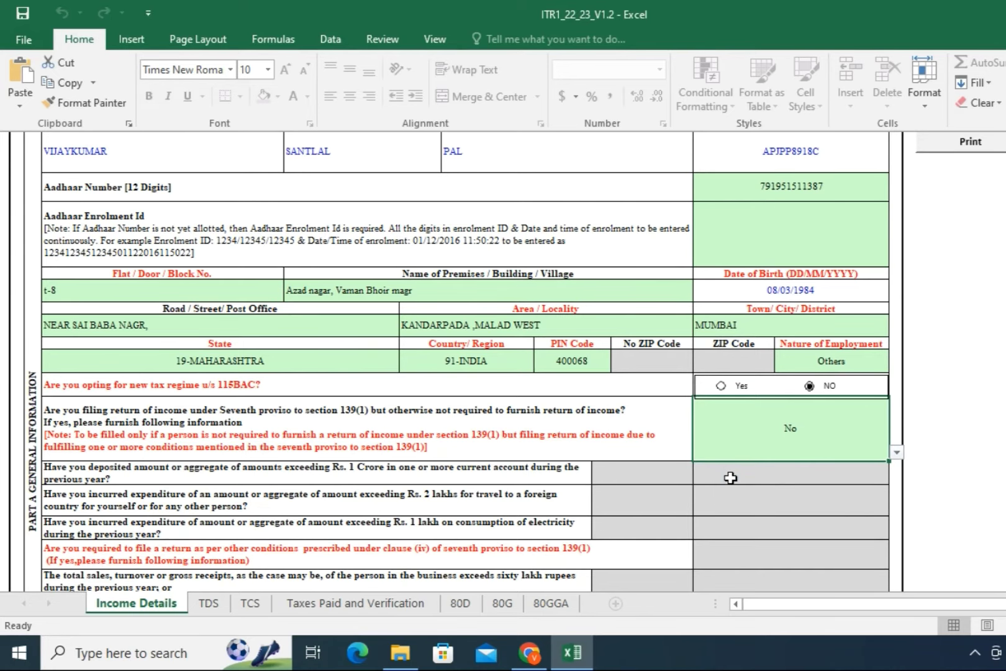
scroll(731, 477, "down", 2)
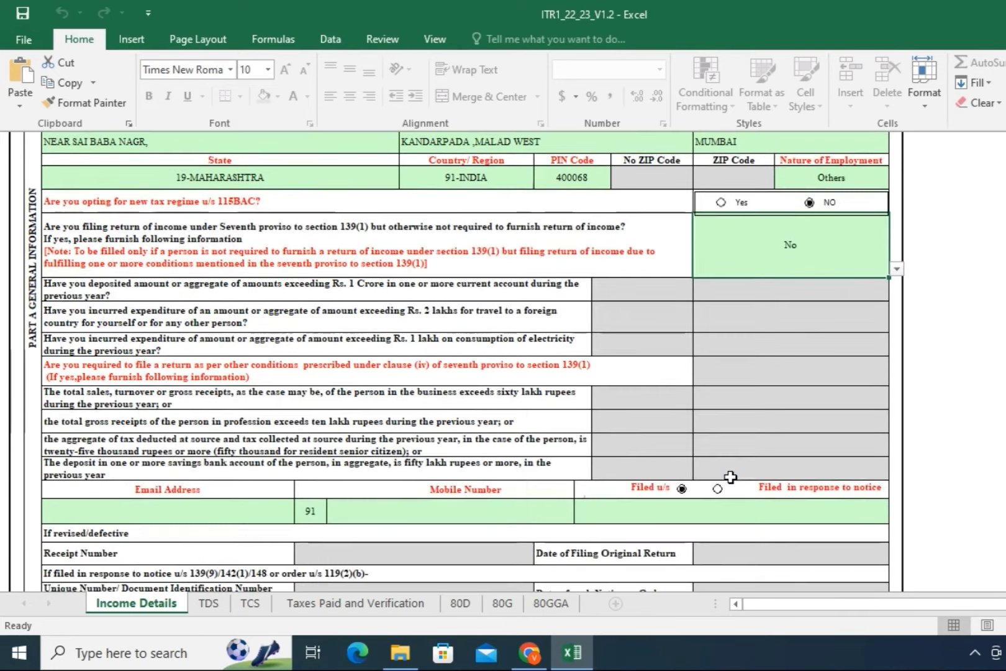
left_click(192, 511)
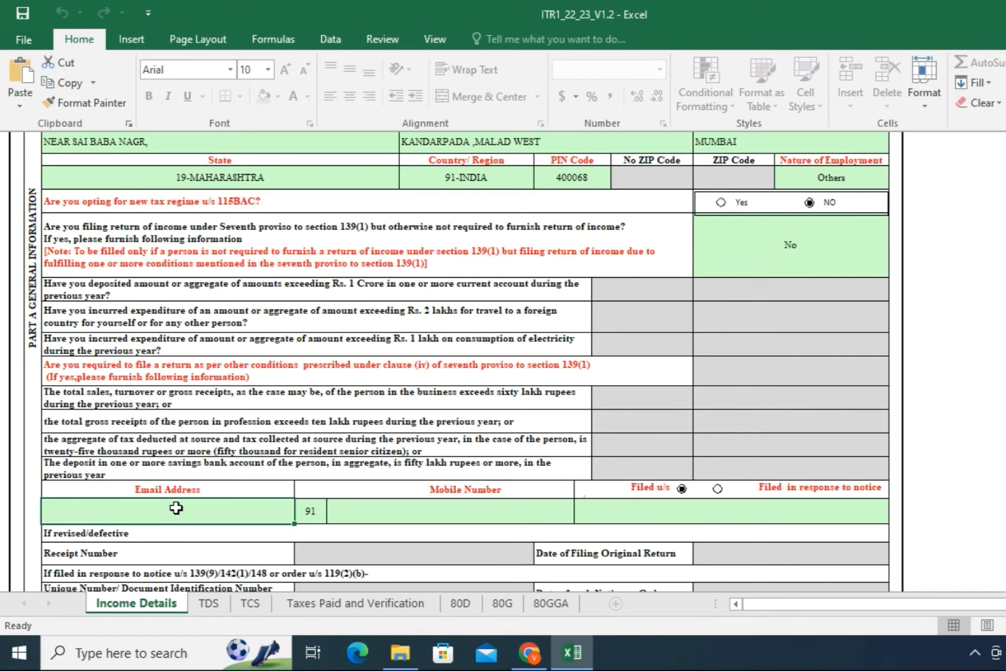
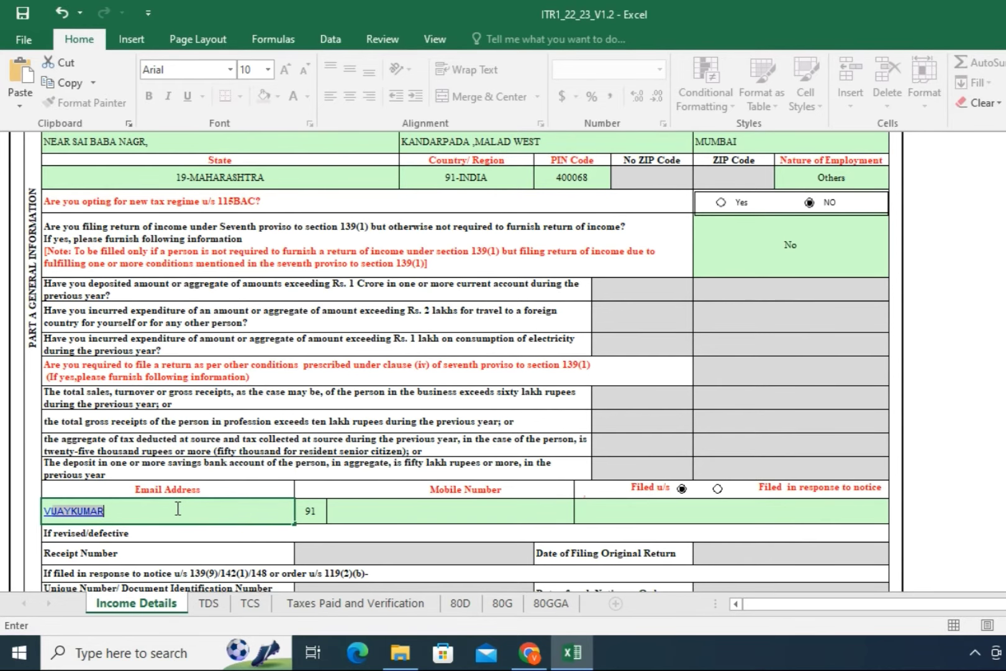
Step: Replace the rejected e-mail entry with the taxpayer's valid e-mail address
key("Return")
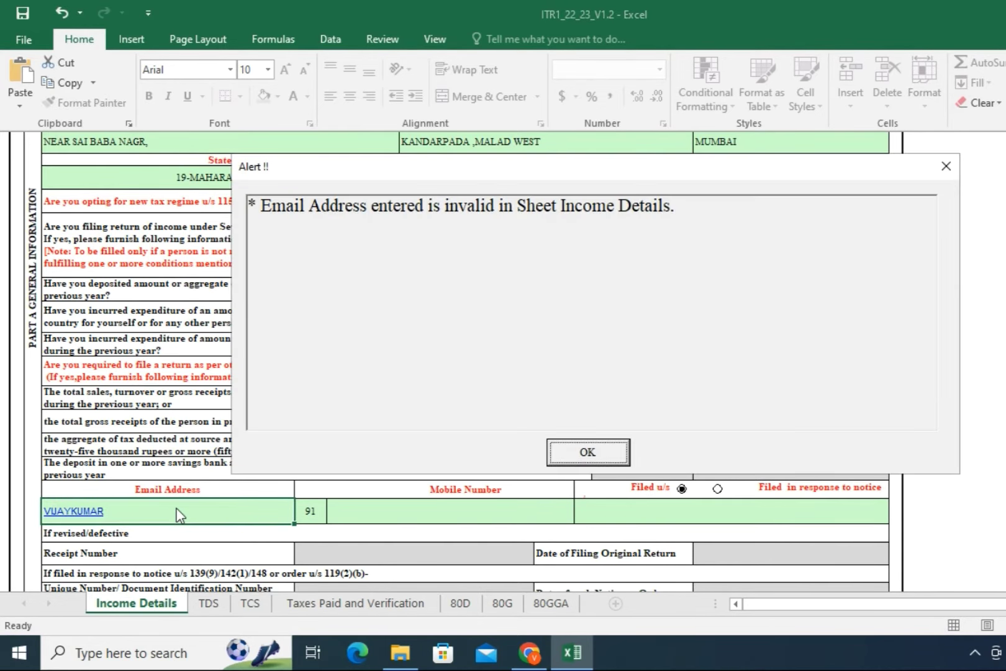
left_click(553, 456)
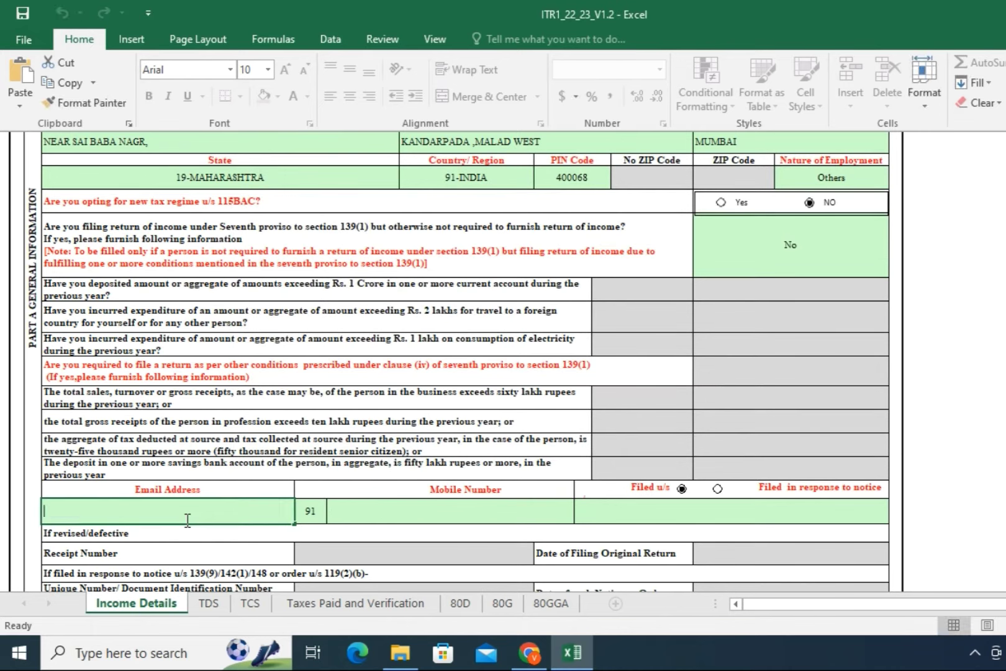
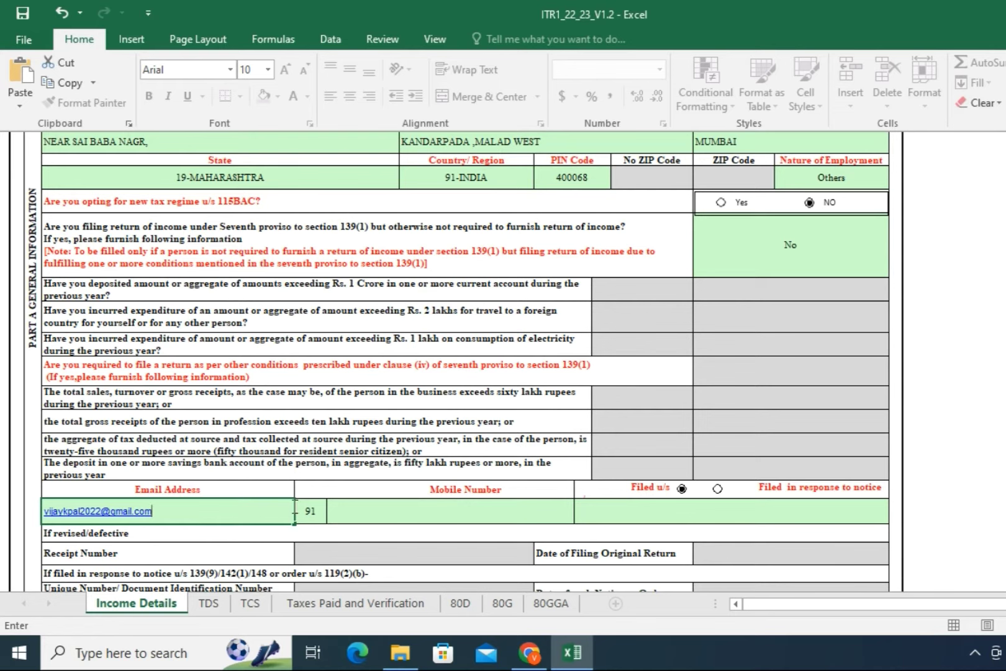
left_click(360, 514)
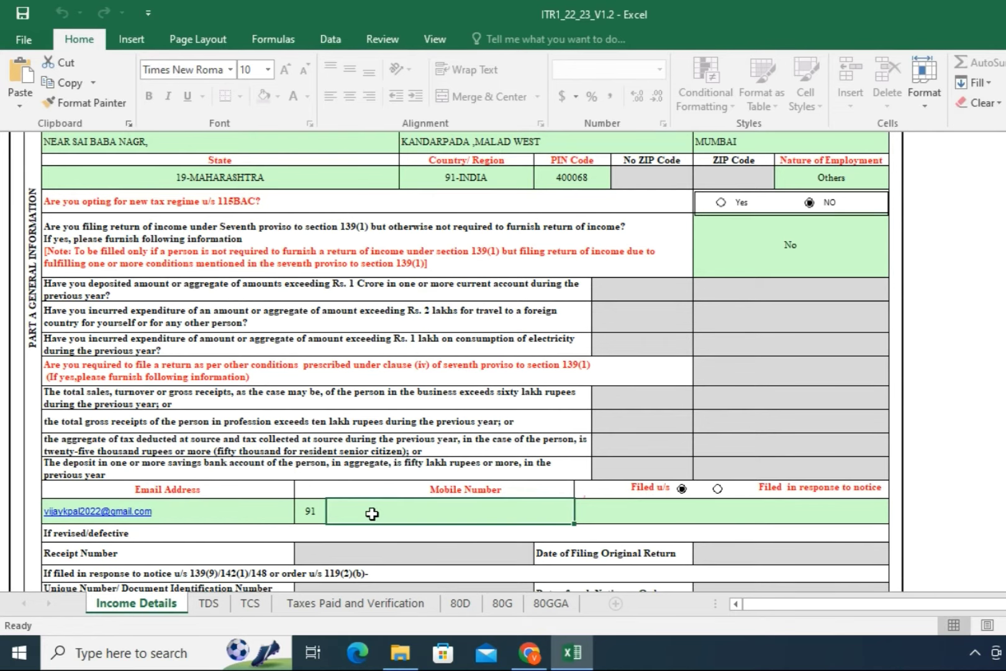
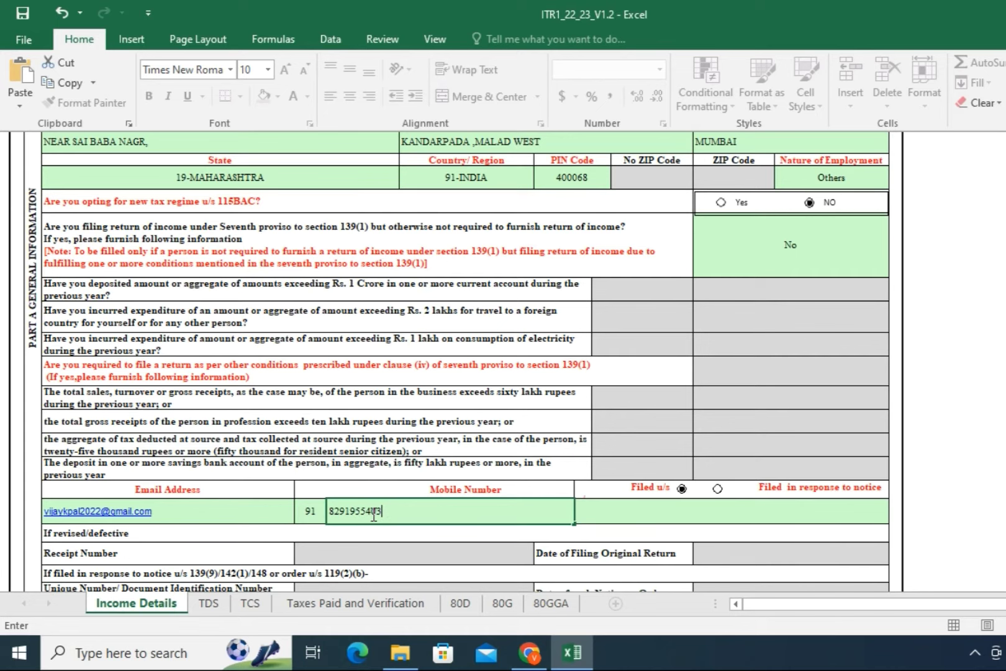
Step: Enter the mobile number and set Filed u/s to 139(1)-On or before due date
left_click(629, 511)
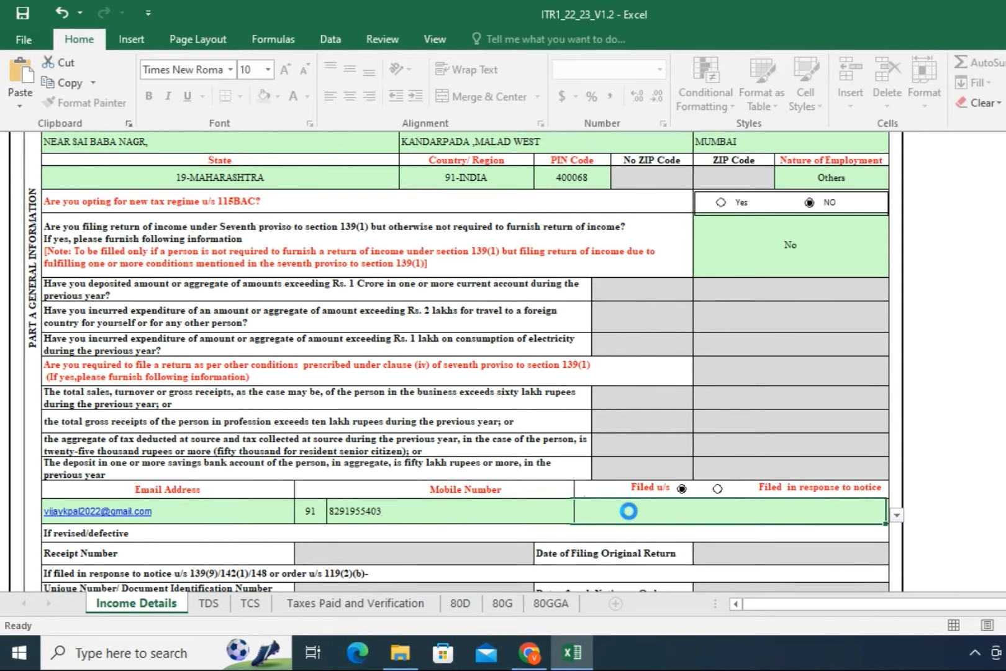
left_click(896, 515)
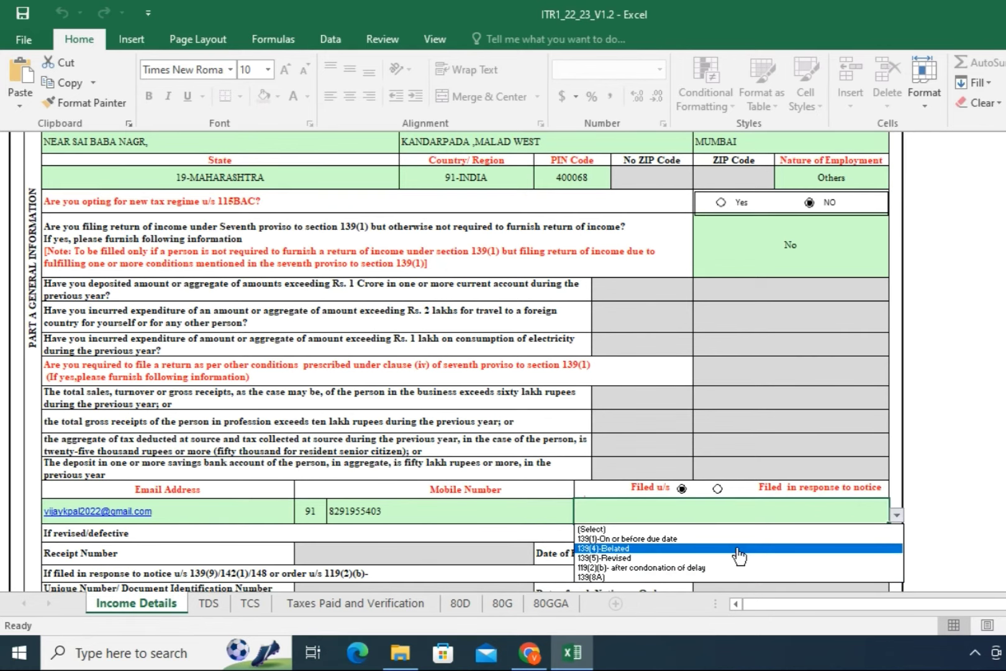
left_click(705, 539)
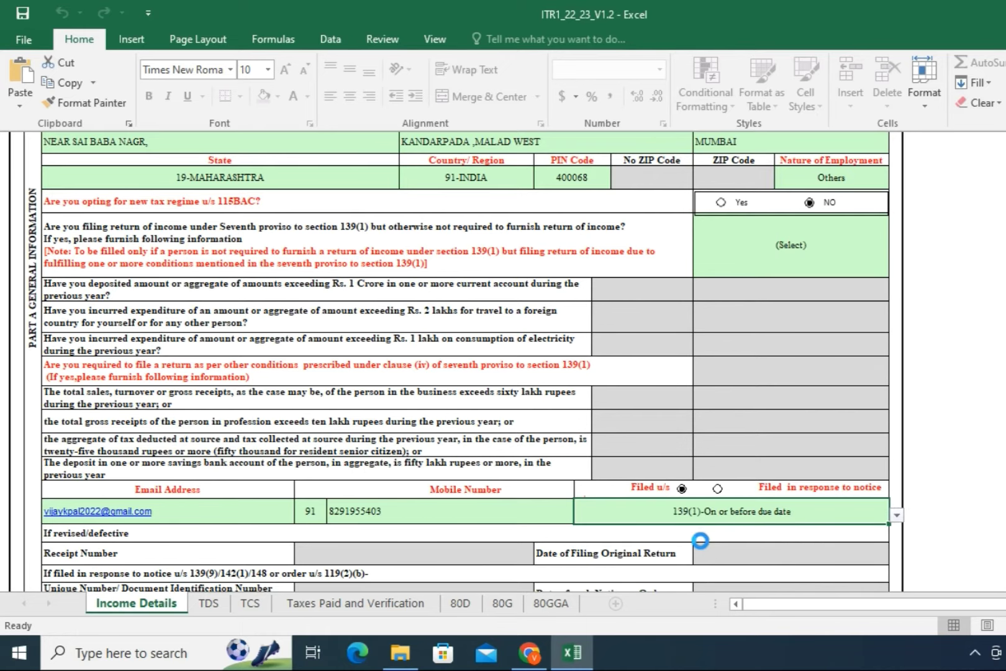
Step: Enter 500000 as the salary under section 17(1)
scroll(700, 541, "down", 2)
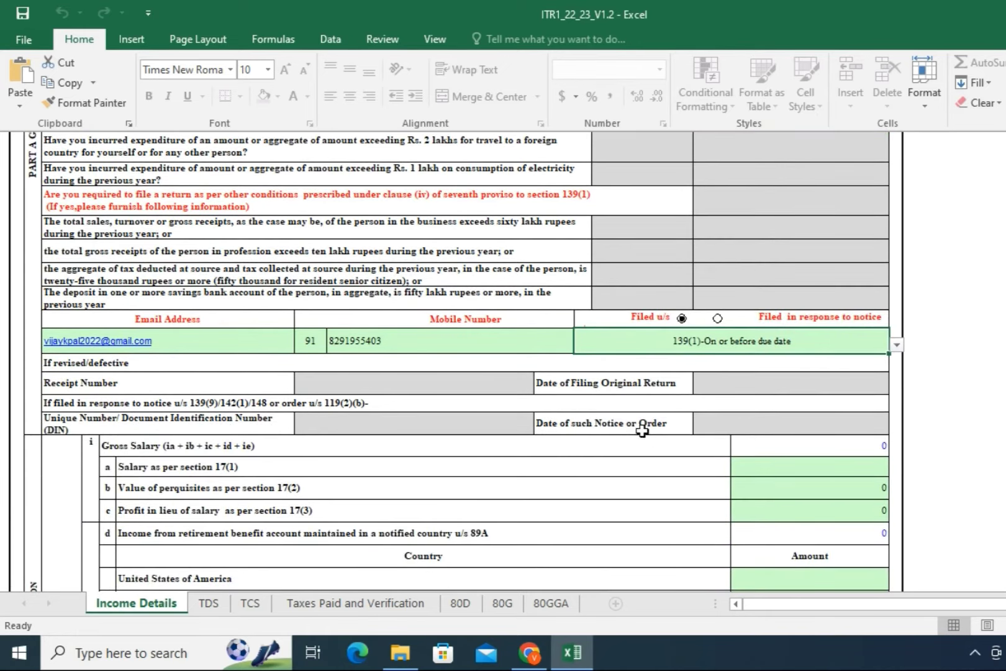
scroll(385, 409, "down", 1)
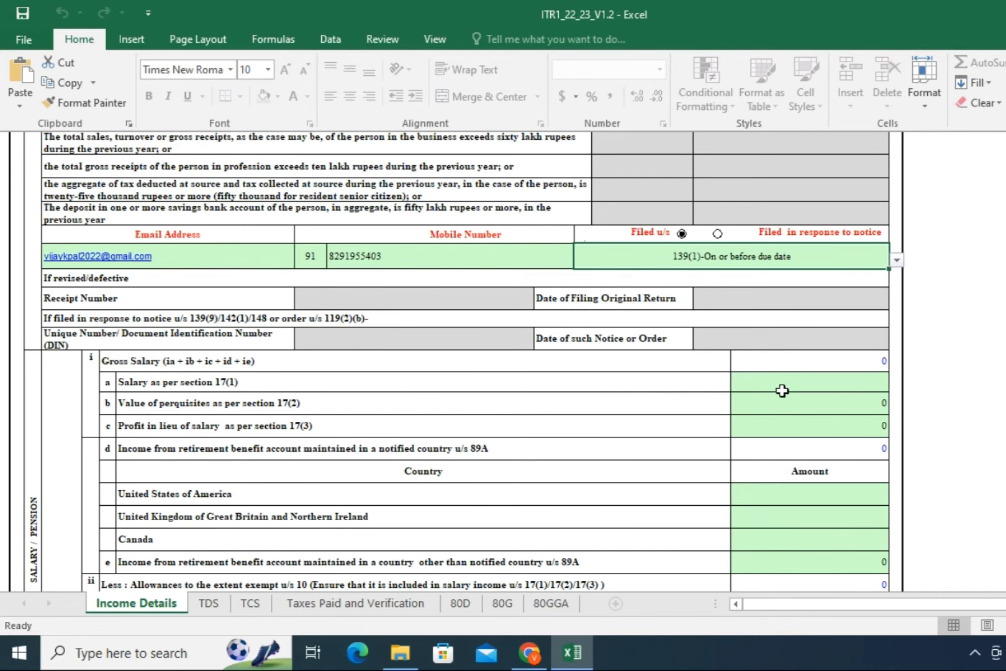
left_click(794, 381)
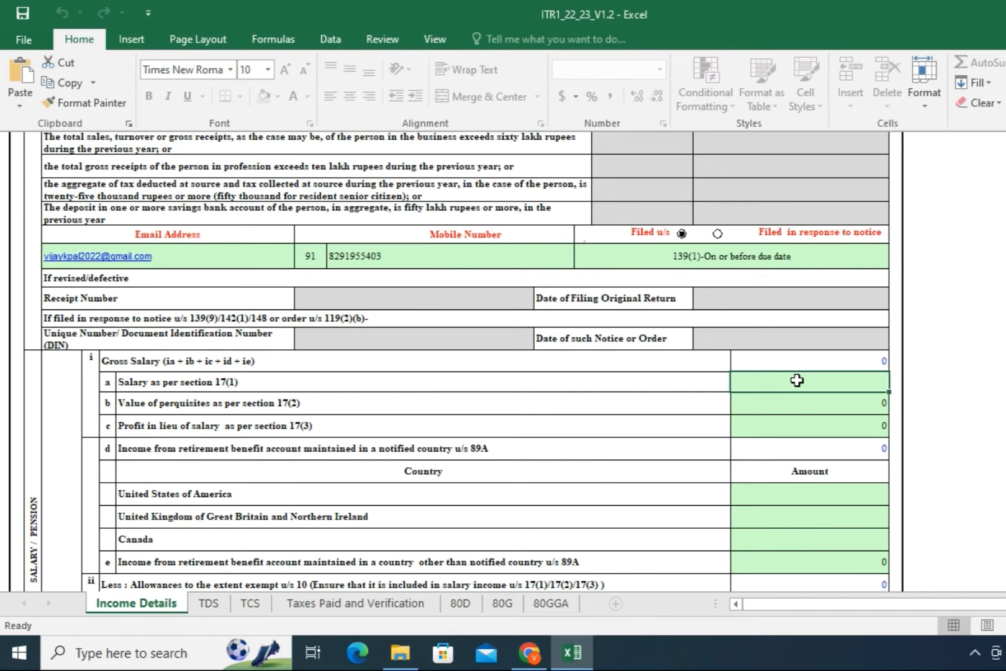
type("500000")
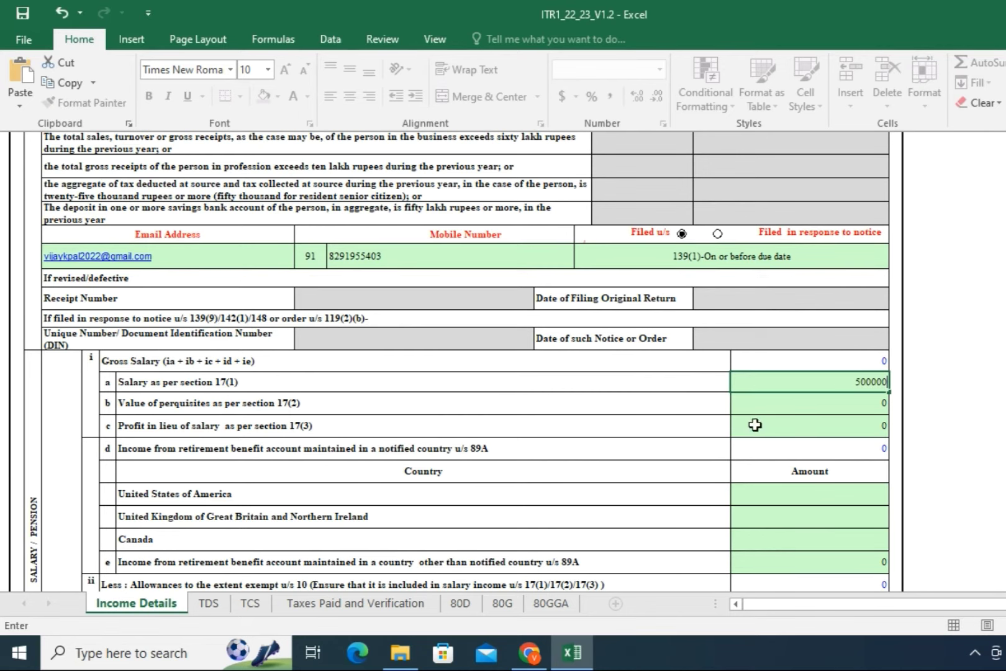
left_click(791, 404)
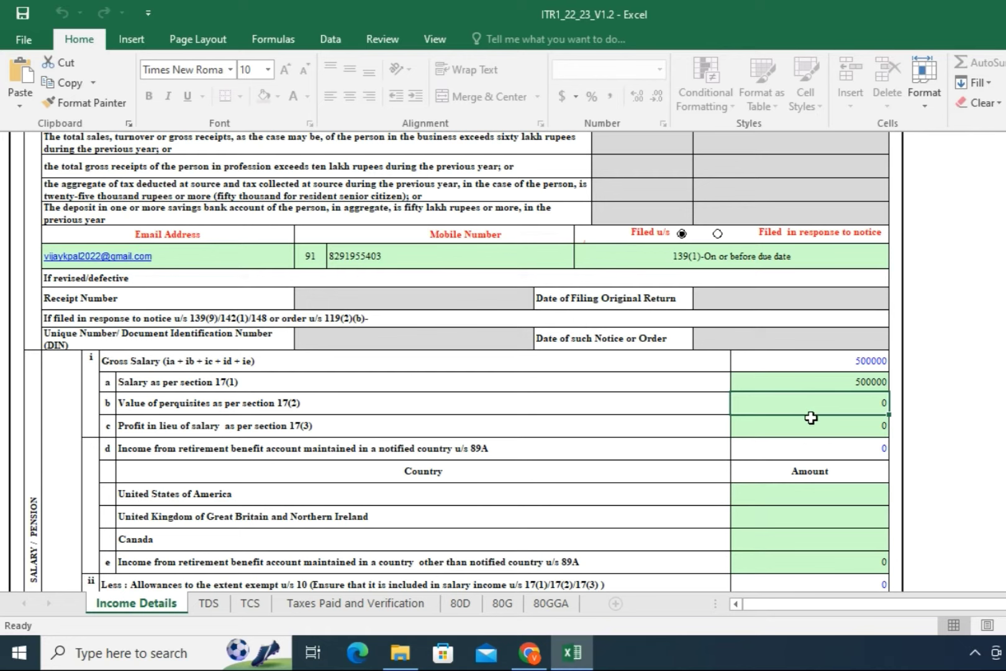
left_click(812, 418)
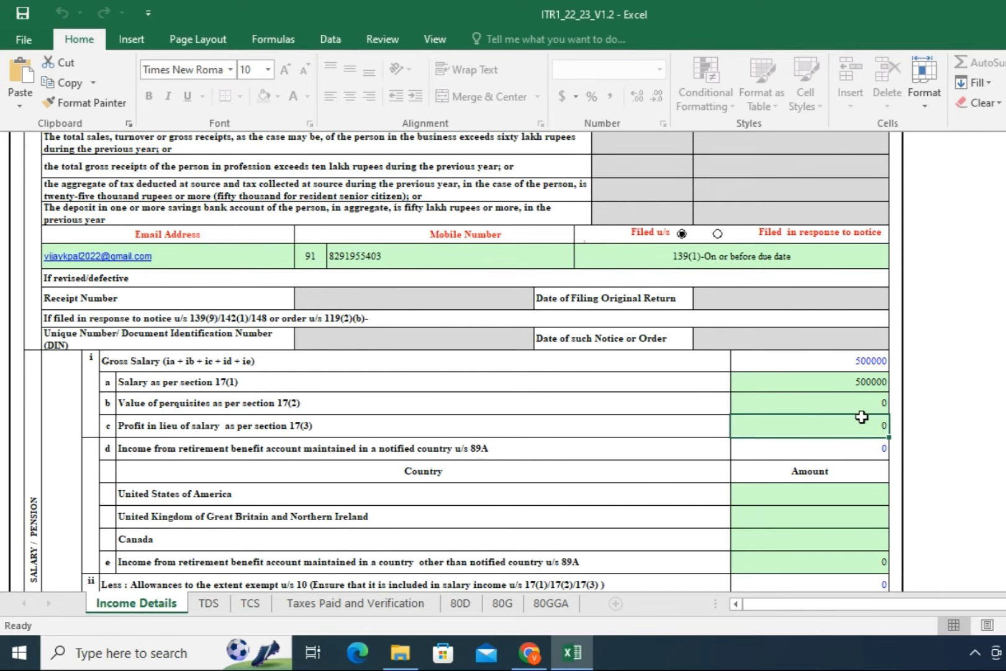
Step: Enter 0 for the USA, UK and Canada retirement income and both exempt allowance amounts
scroll(861, 415, "down", 2)
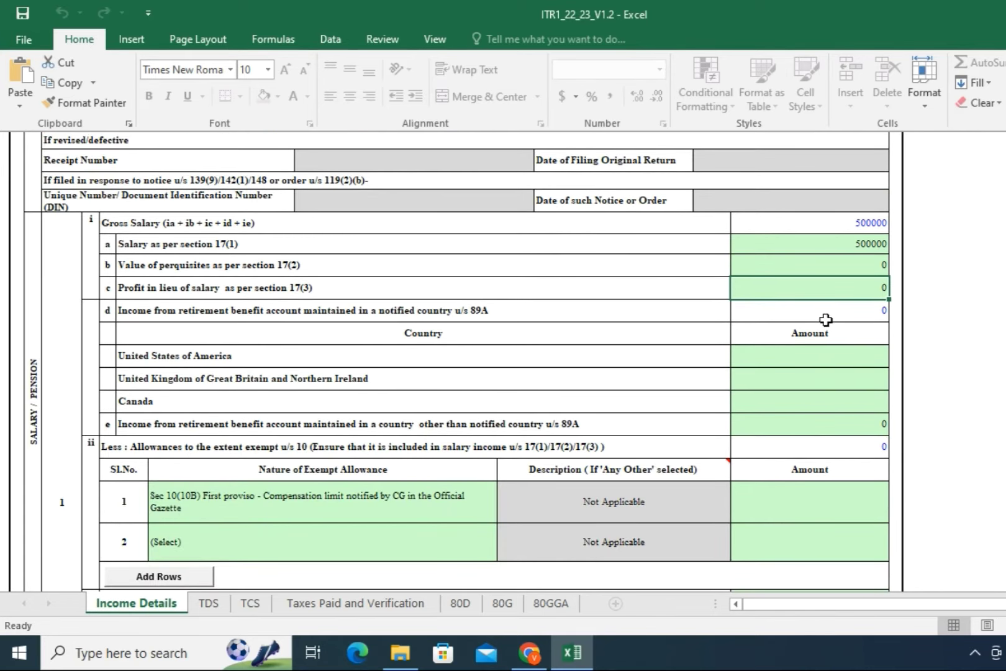
left_click(831, 355)
type("0")
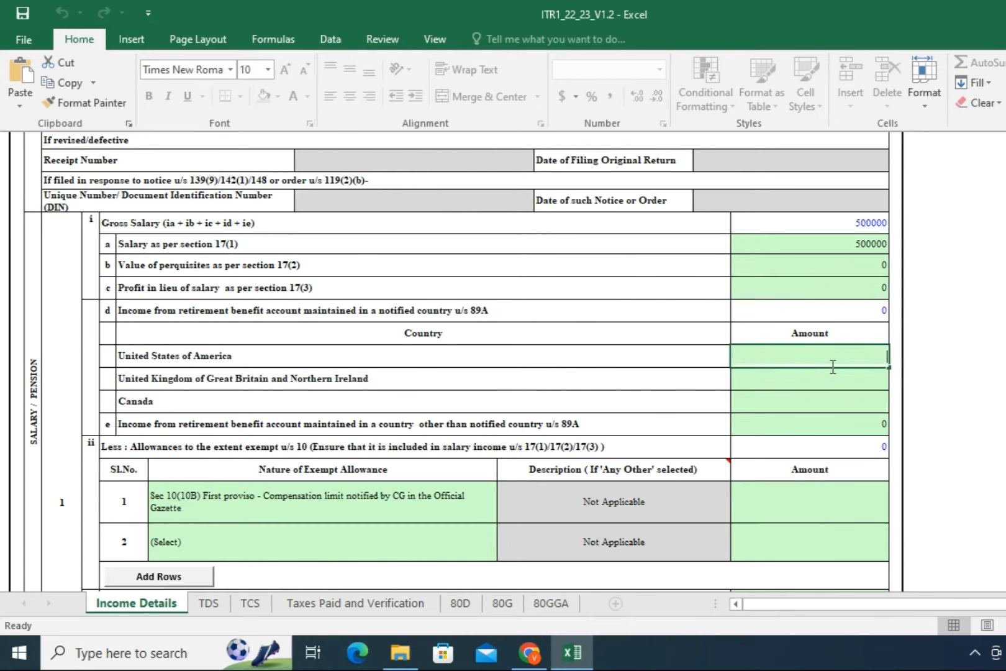
key("Return")
type("0")
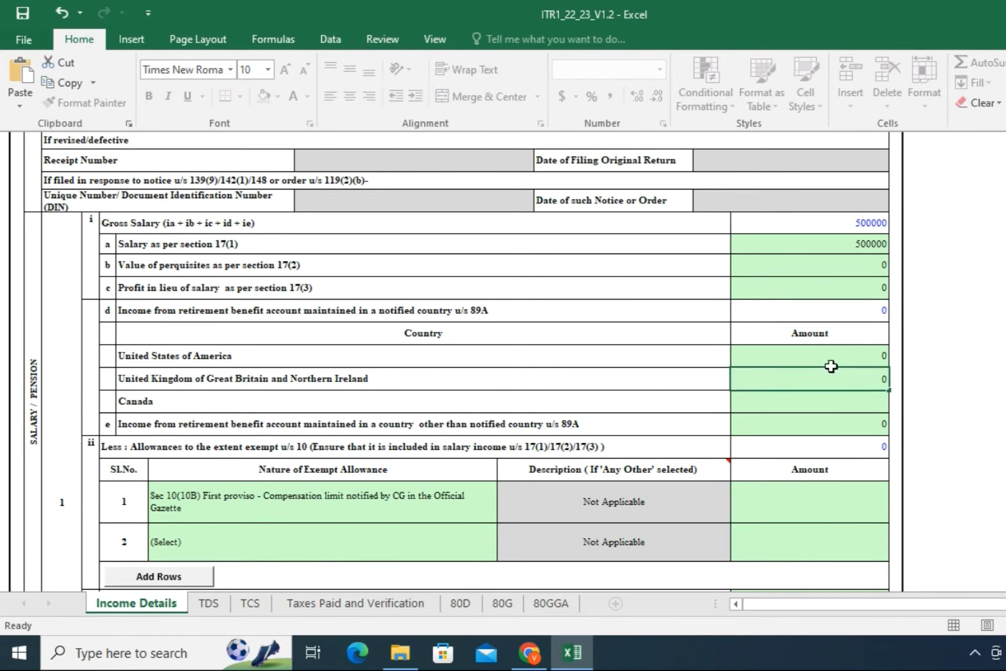
key("Return")
type("0")
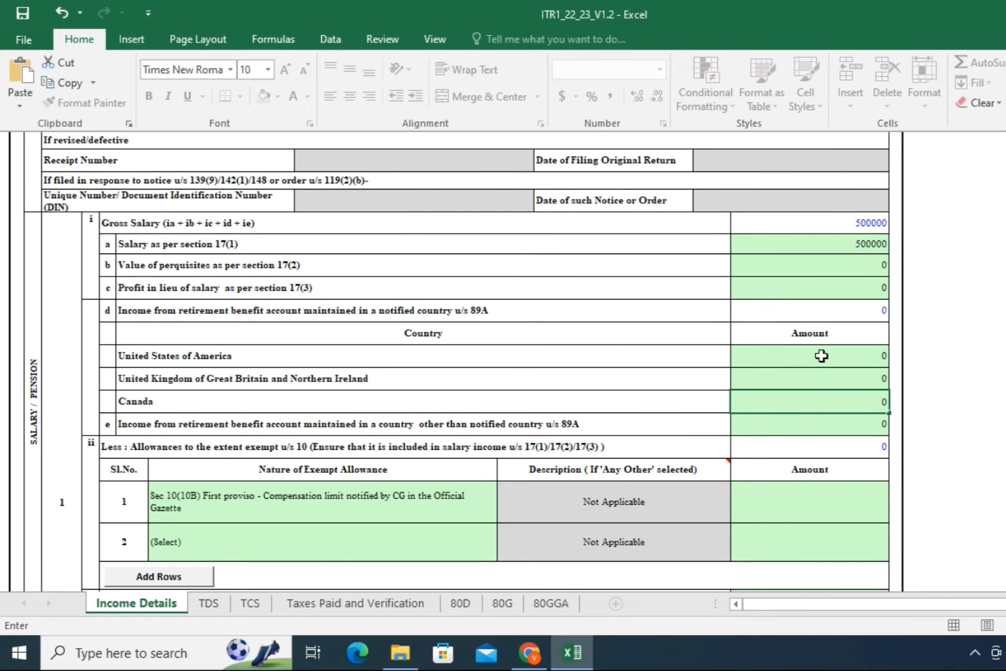
scroll(822, 355, "down", 2)
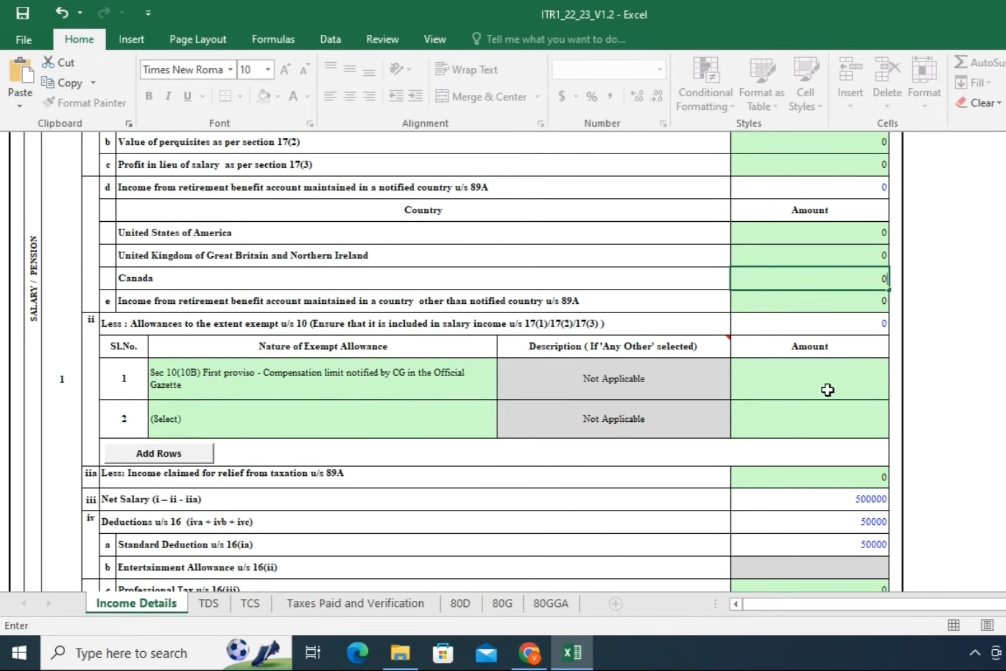
left_click(828, 389)
type("0")
key("Return")
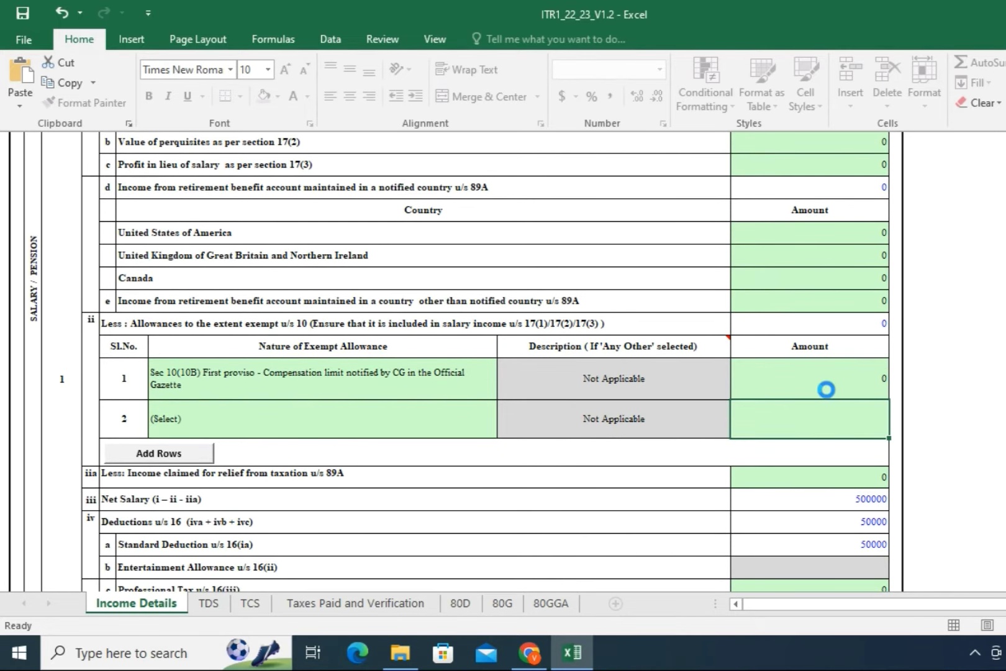
type("0")
scroll(805, 400, "down", 1)
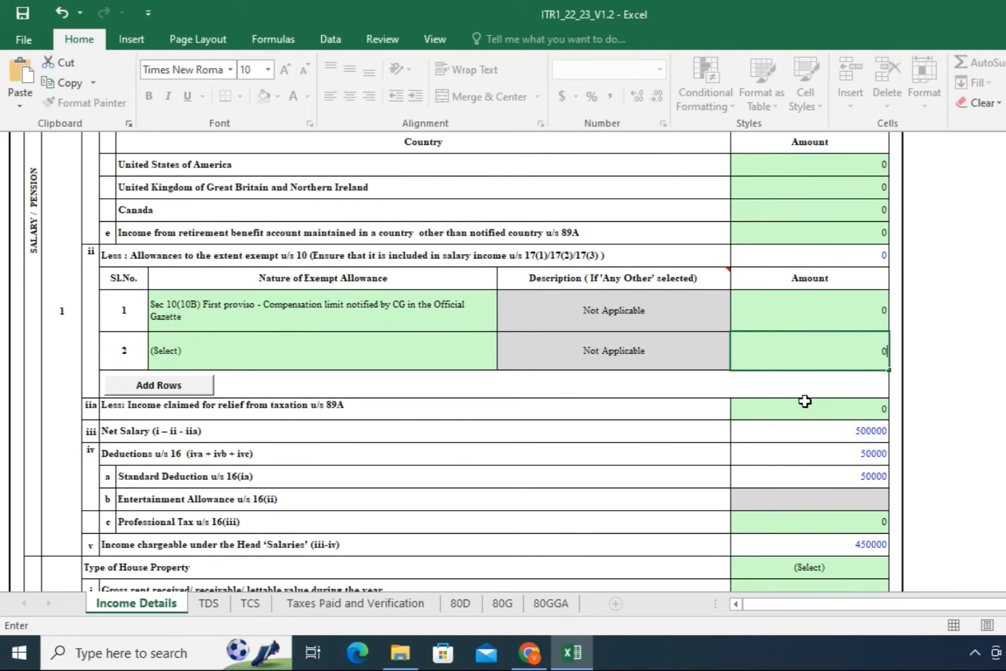
left_click(804, 405)
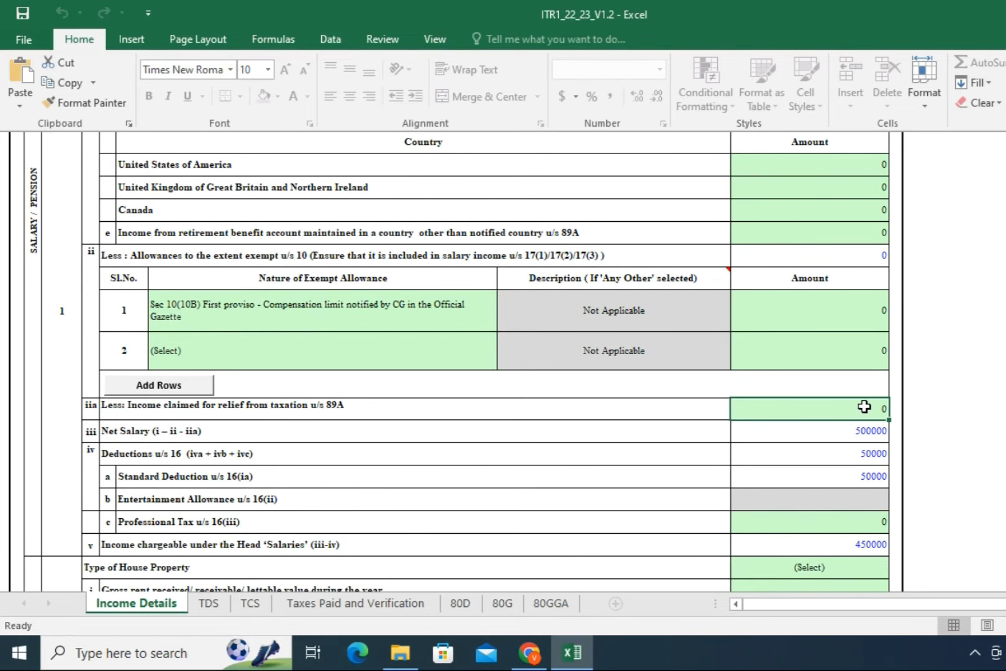
scroll(899, 247, "up", 2)
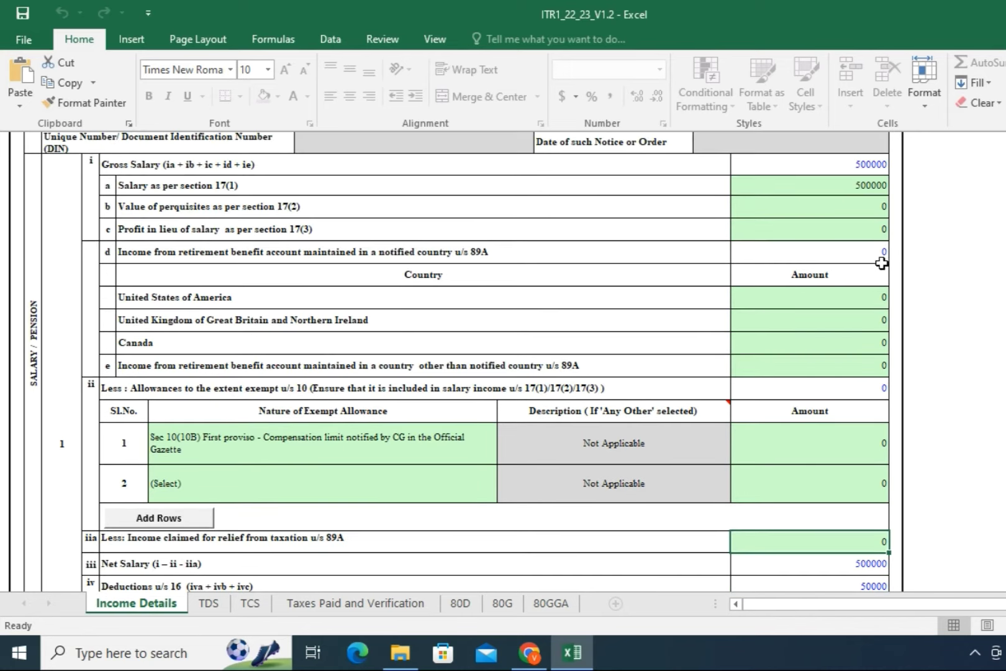
scroll(858, 419, "down", 3)
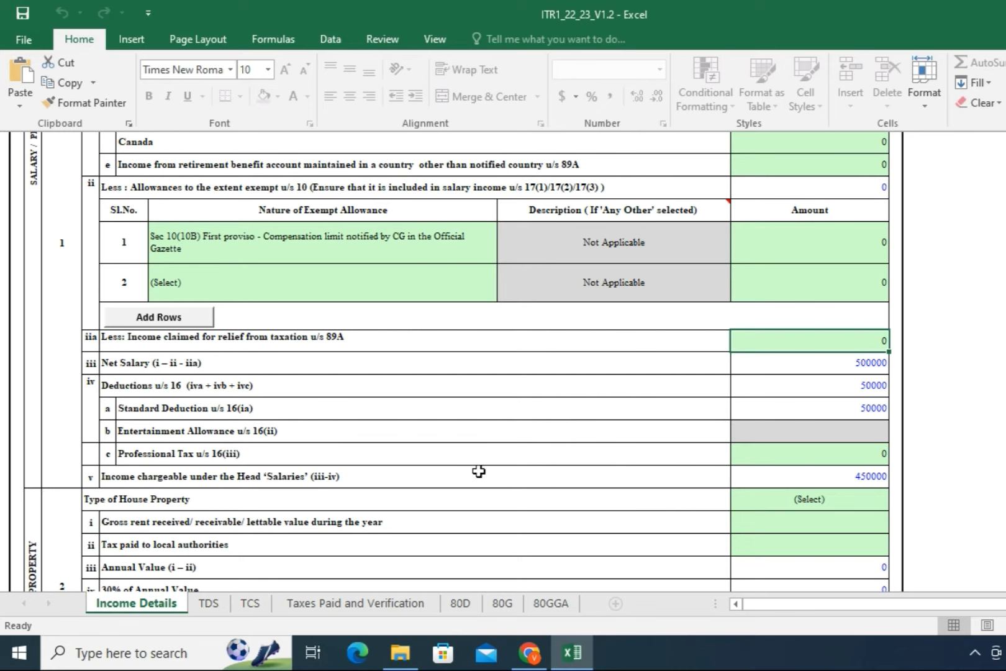
Step: Enter 2500 as Professional Tax under section 16(iii), bringing chargeable salary to 447500
left_click(848, 453)
type("2500")
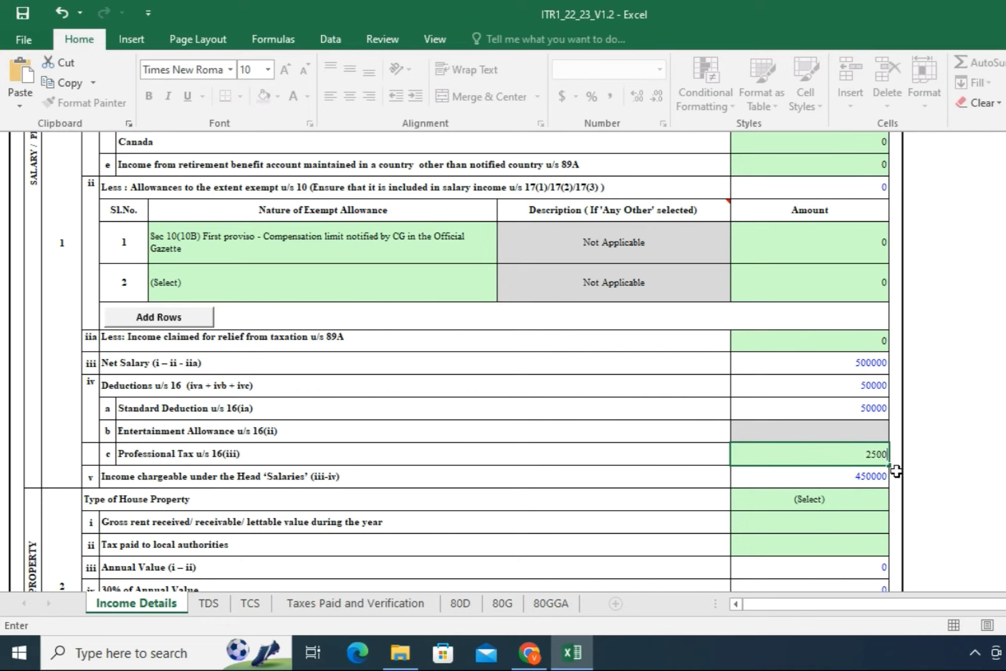
left_click(852, 477)
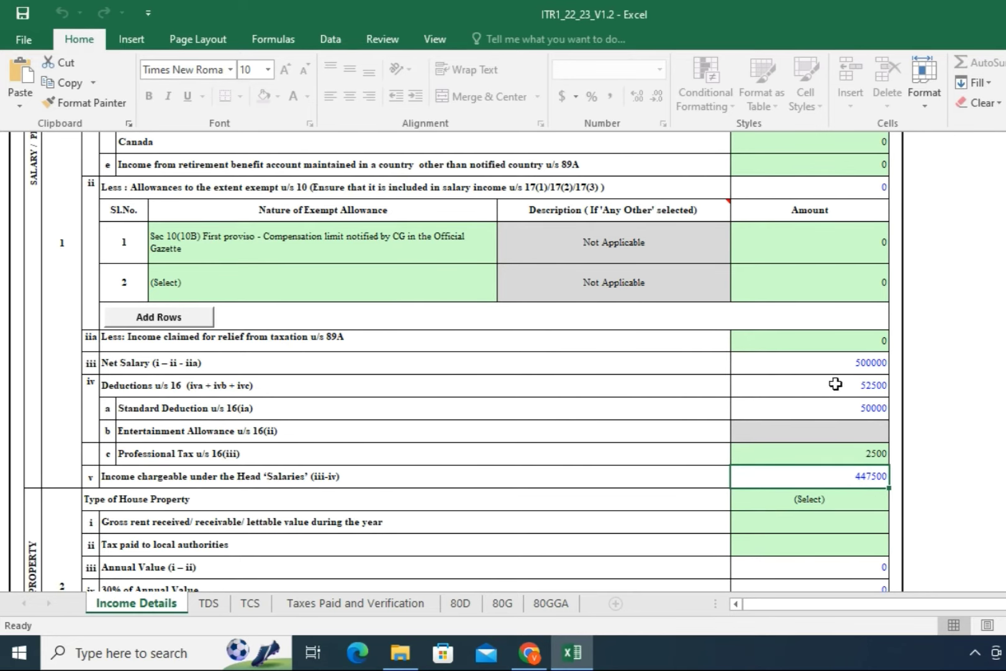
scroll(822, 474, "down", 1)
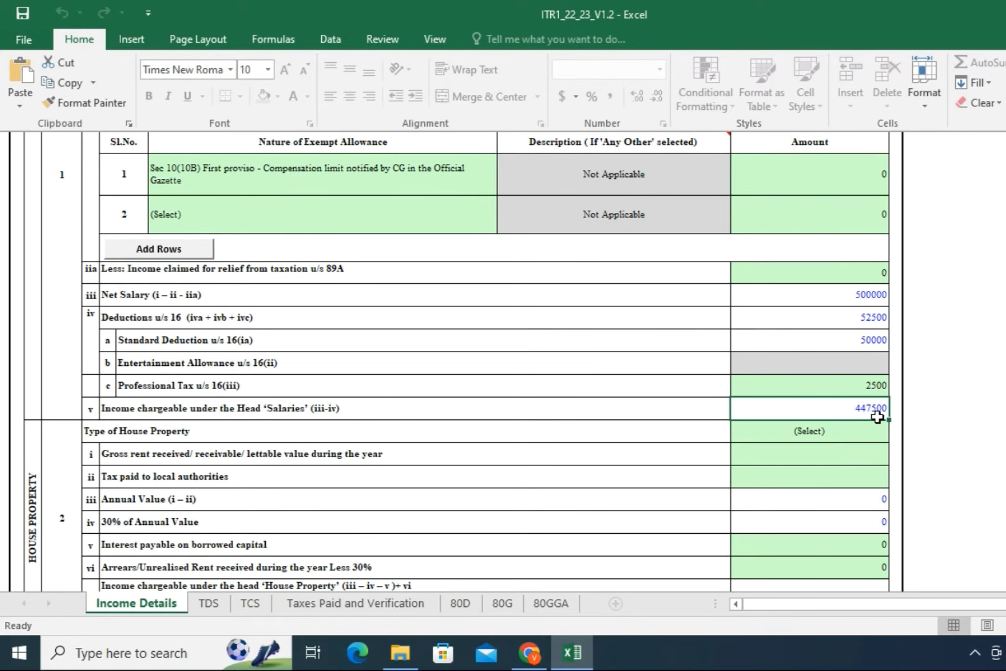
scroll(792, 446, "down", 1)
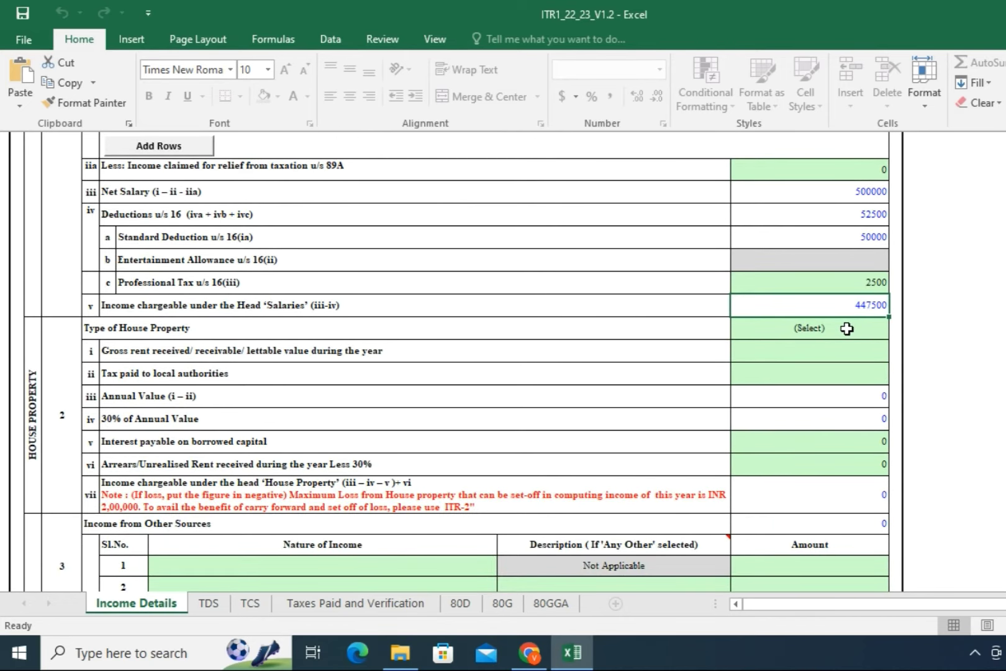
scroll(849, 330, "down", 1)
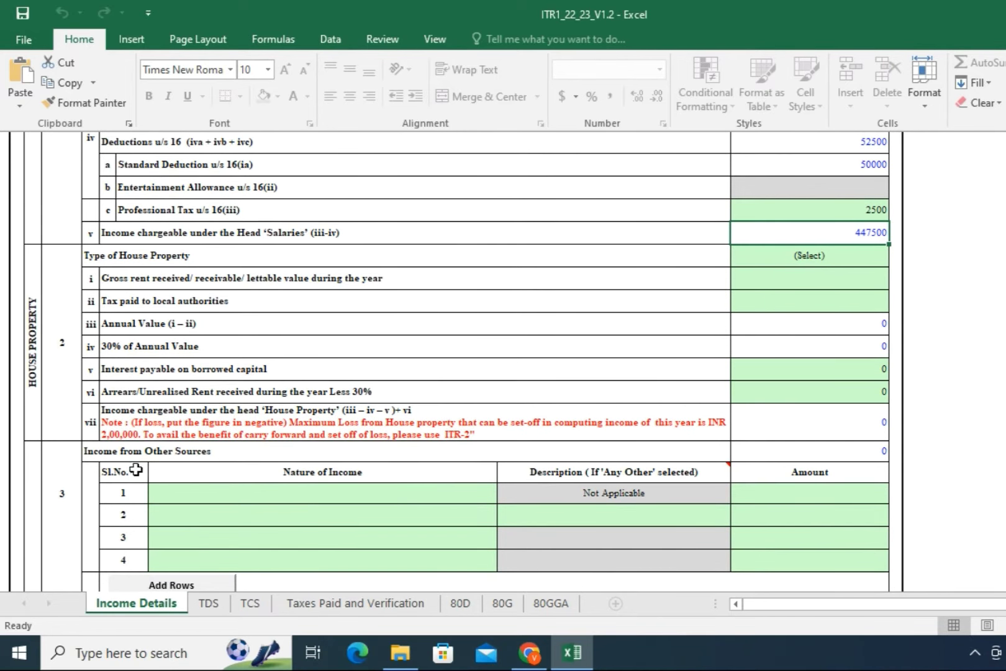
left_click(223, 500)
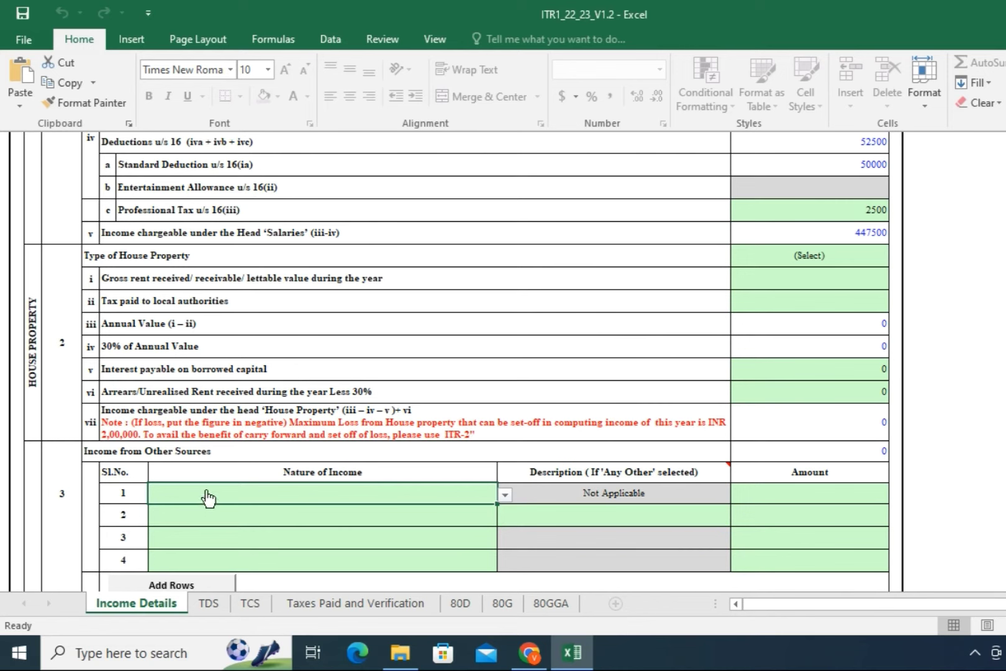
Step: Set Income from Other Sources row 1 to Interest from Savings Bank Account with amount 4562
key("alt+Down")
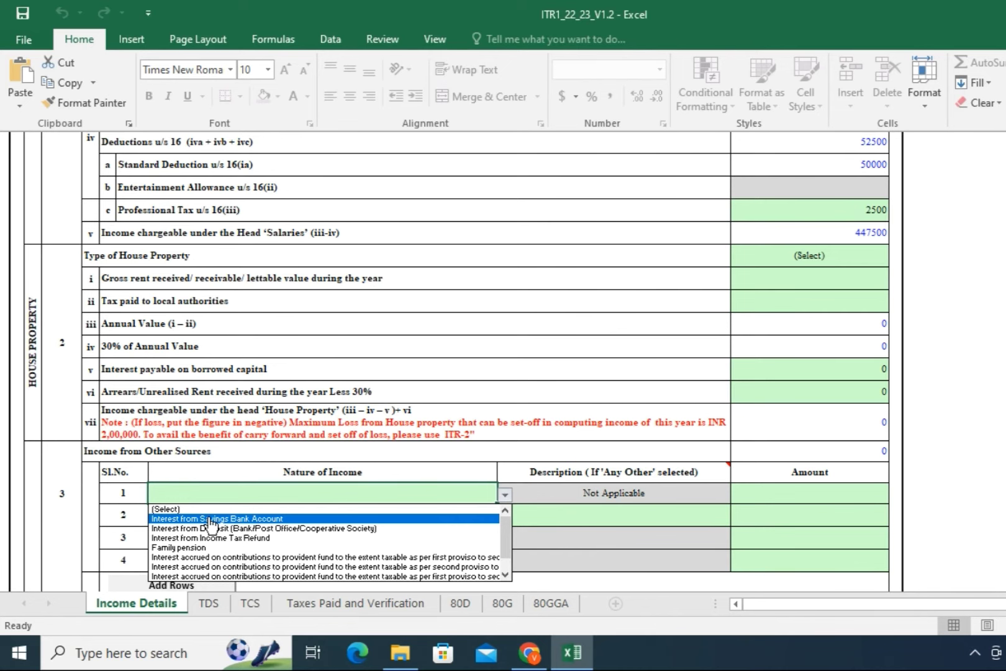
left_click(211, 520)
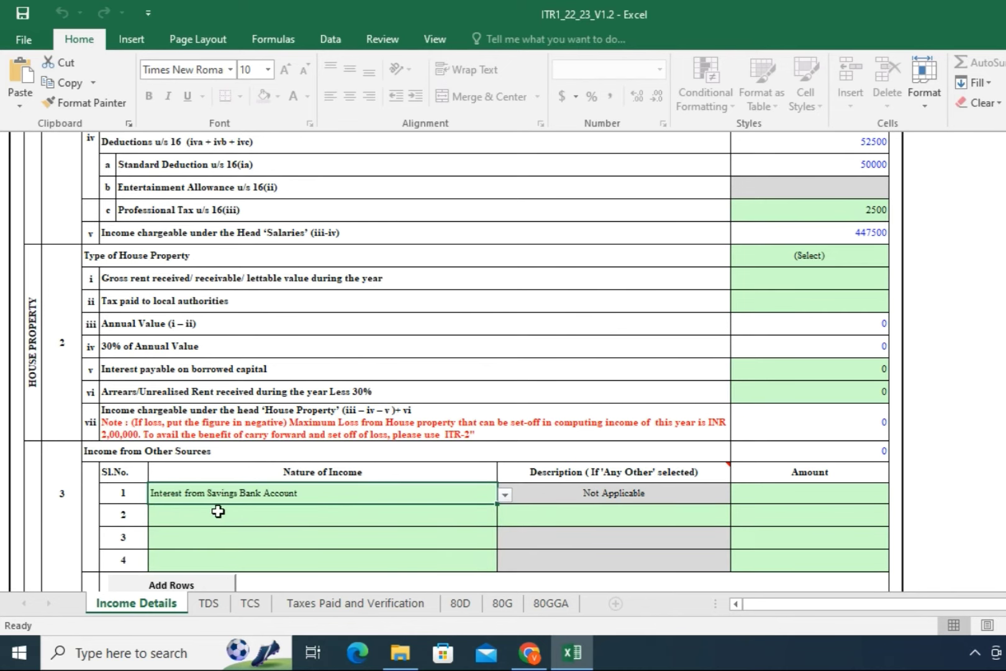
left_click(758, 494)
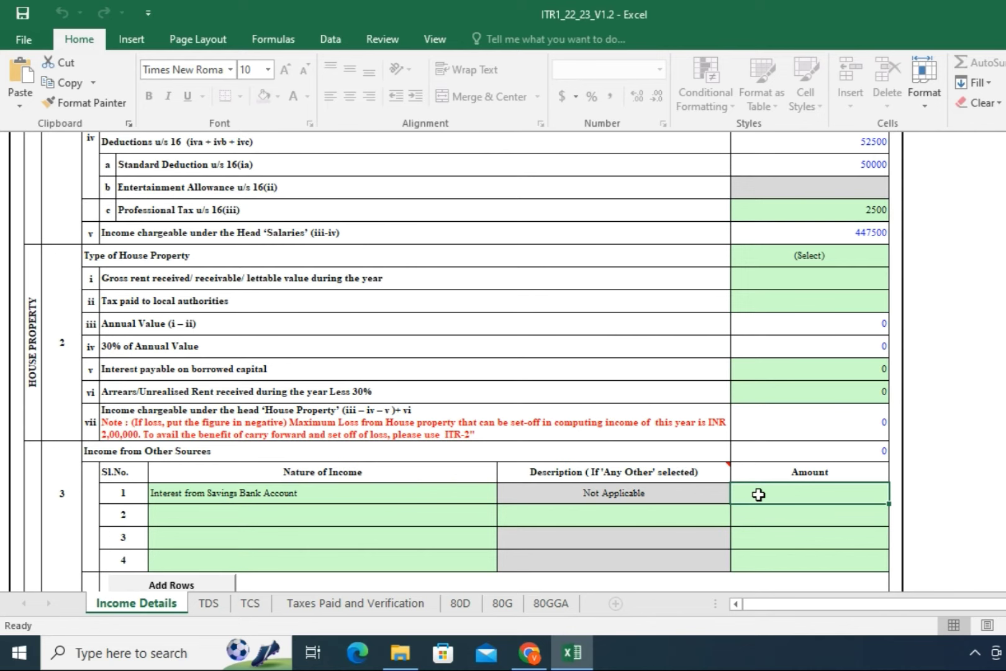
type("456")
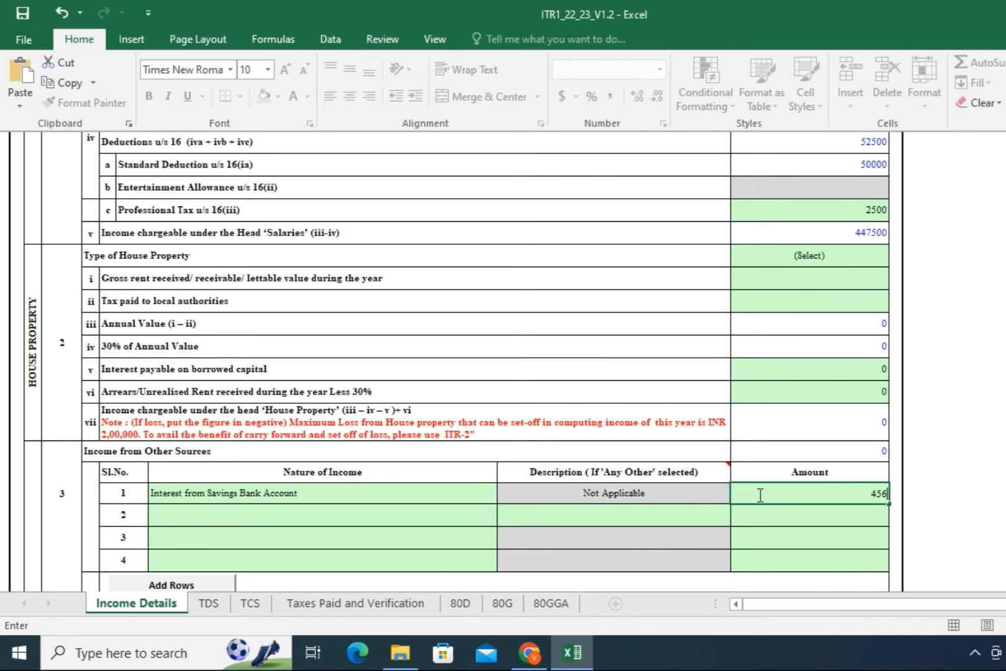
type("2")
left_click(233, 518)
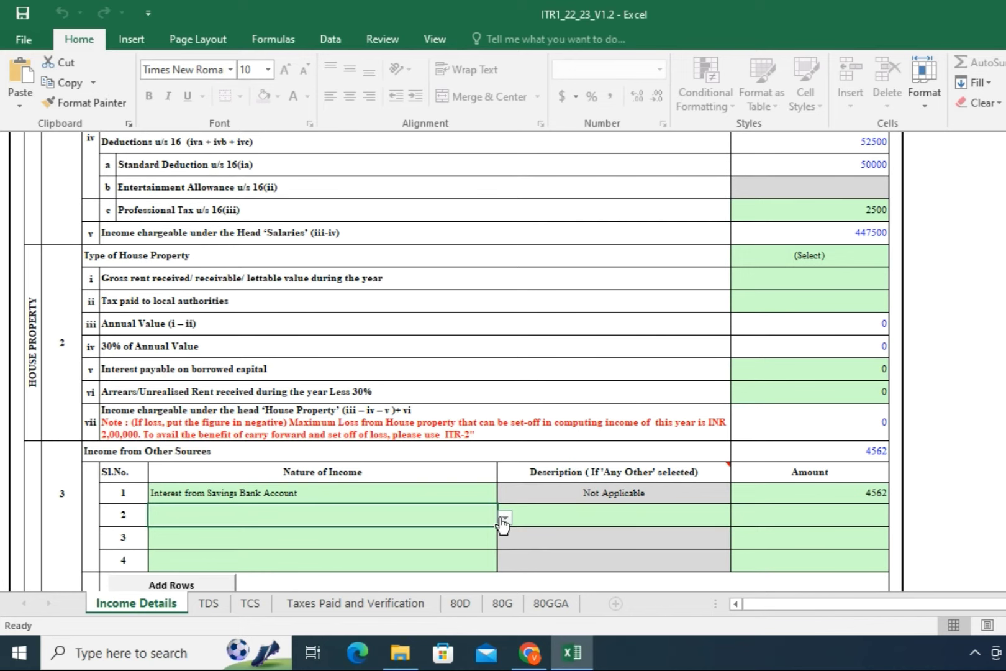
Step: Leave row 2's income type unselected and scroll down towards the deductions section
left_click(504, 519)
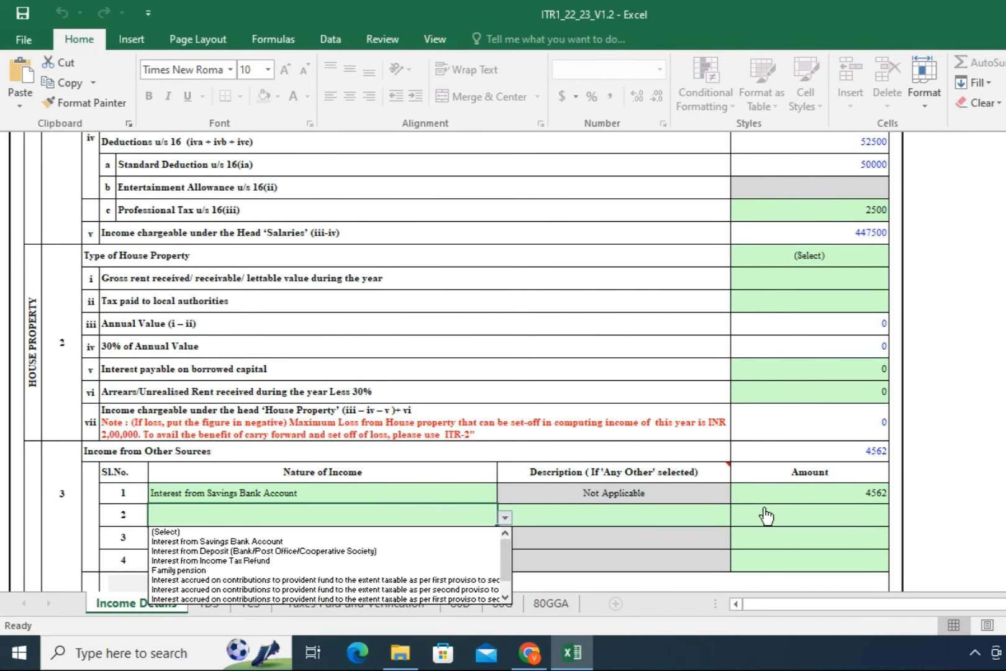
key("Escape")
scroll(337, 523, "down", 1)
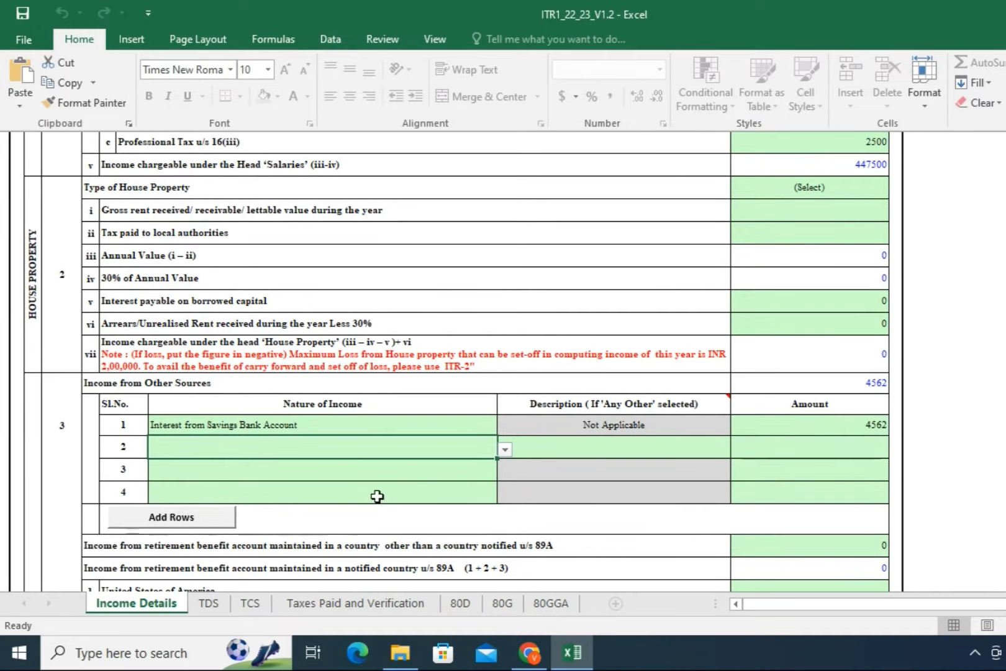
scroll(848, 346, "up", 3)
scroll(849, 346, "down", 2)
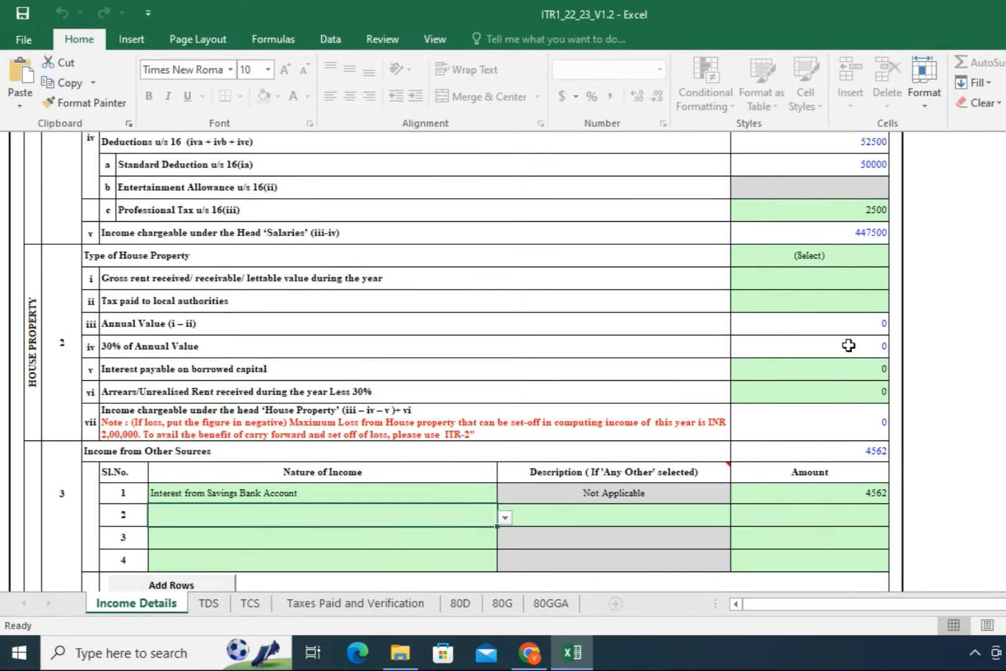
scroll(835, 363, "down", 1)
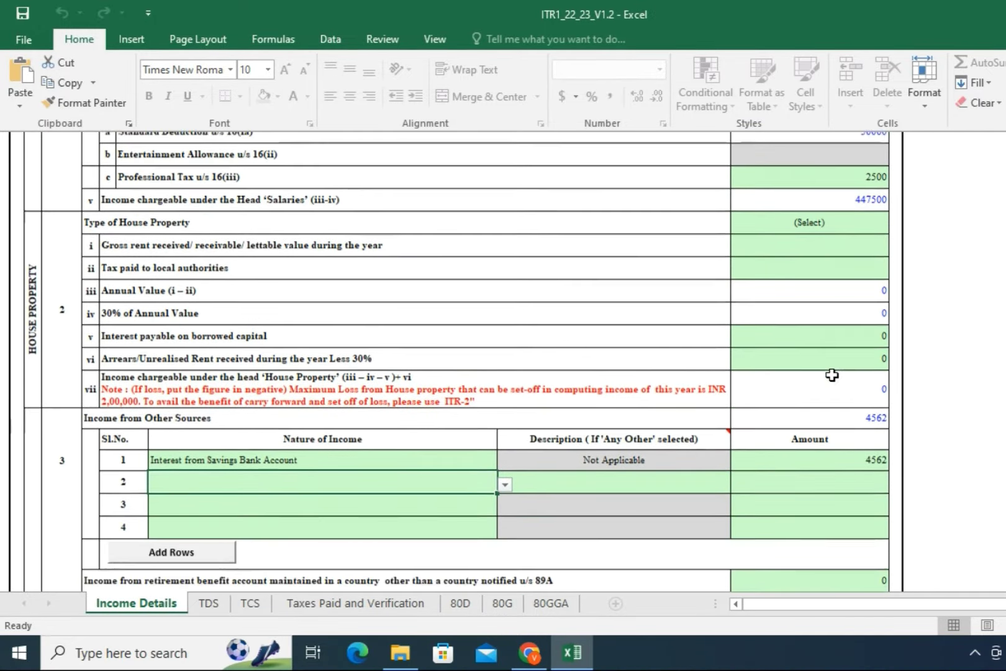
scroll(829, 378, "down", 2)
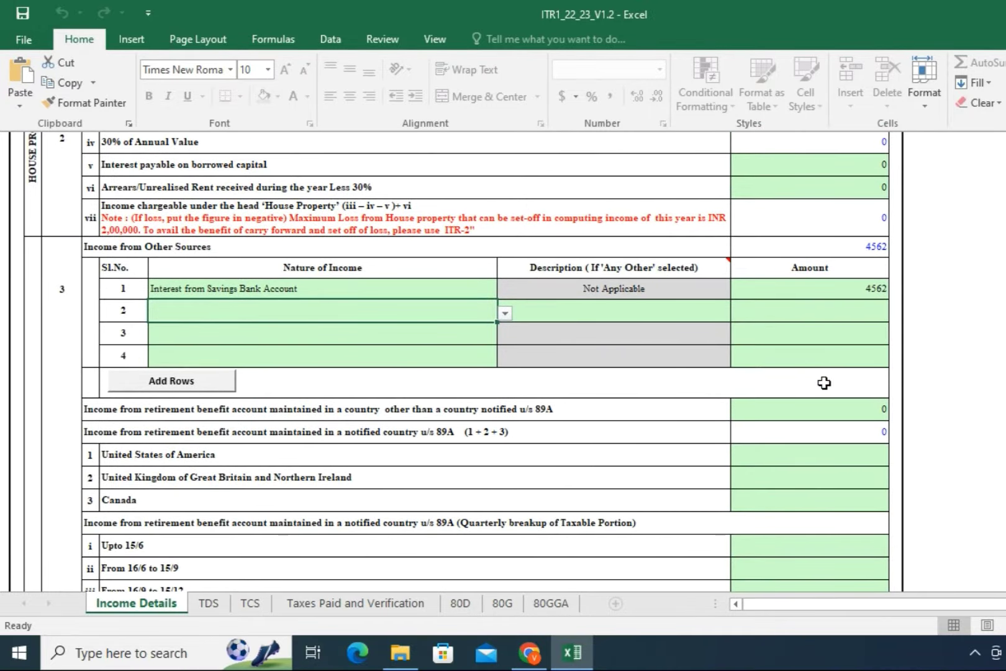
scroll(791, 340, "down", 1)
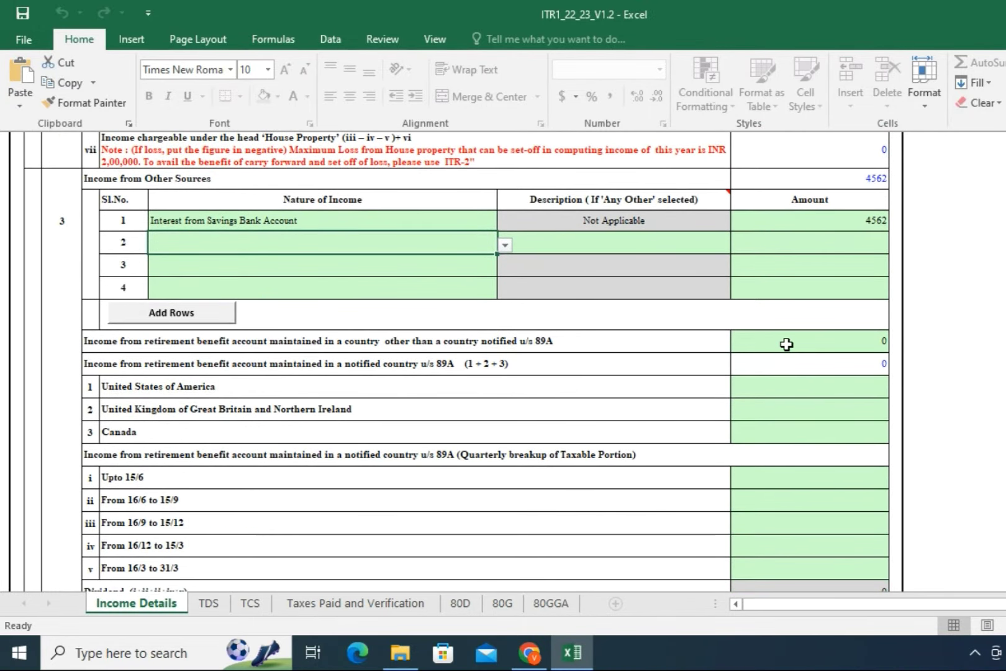
scroll(784, 363, "down", 4)
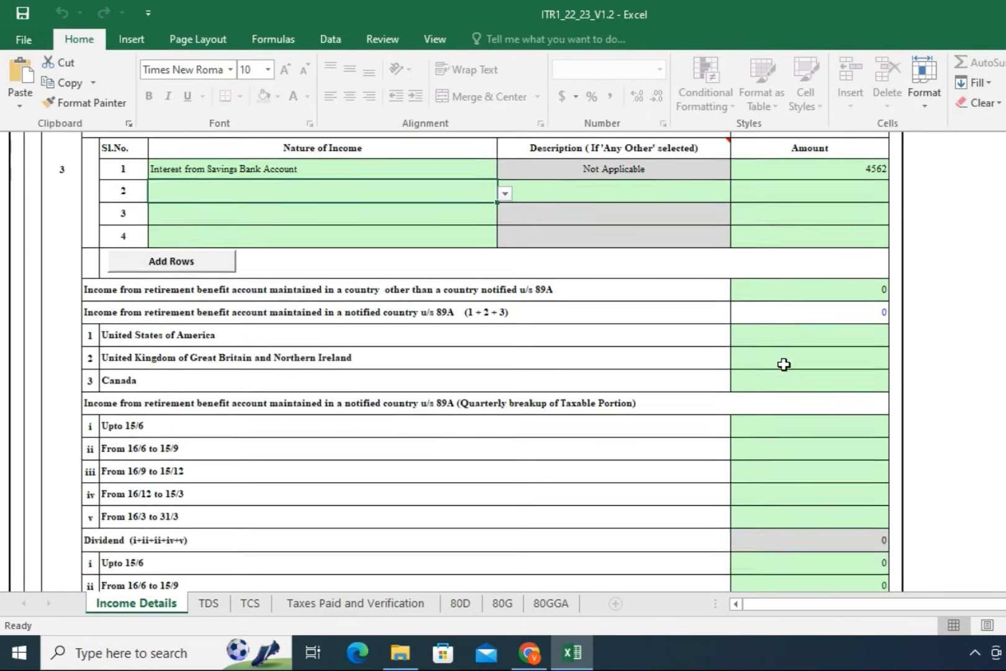
Step: Enter 65459 in the 5a amount cell for the 80C deduction
scroll(784, 366, "down", 2)
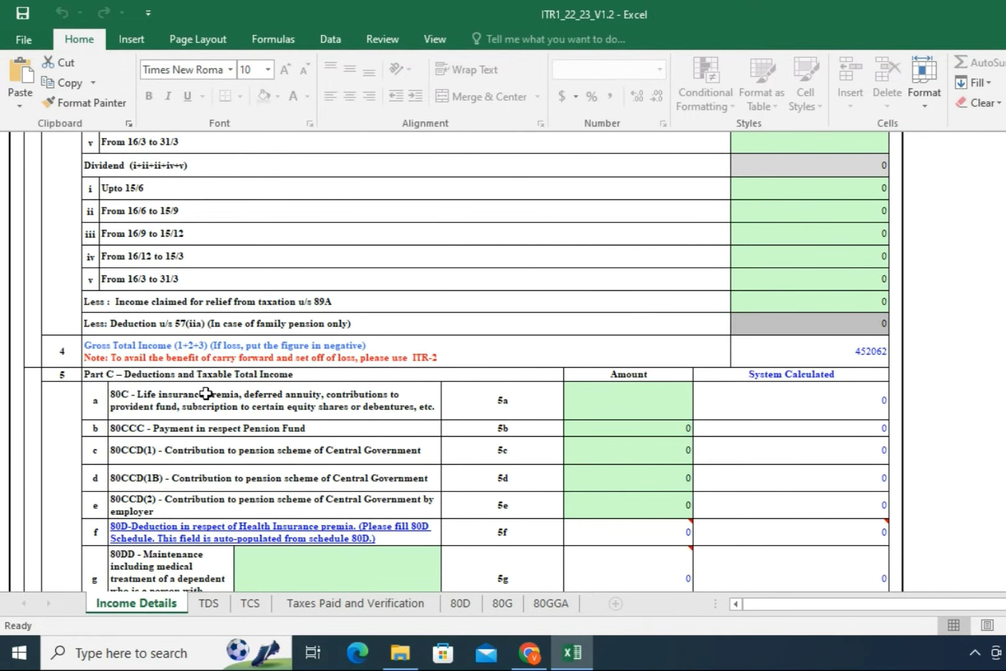
left_click(598, 409)
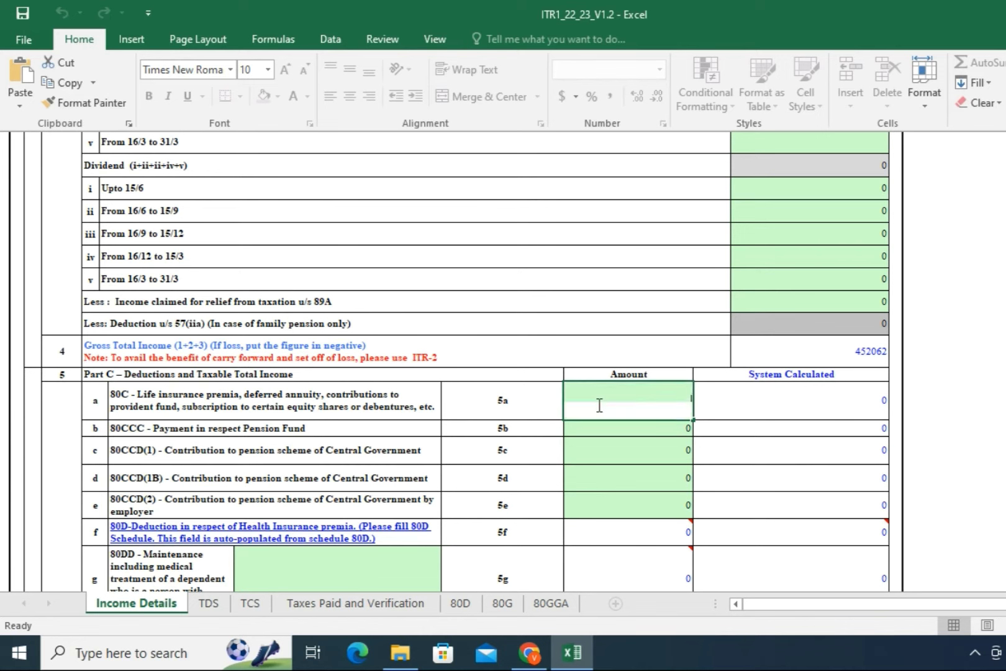
type("65")
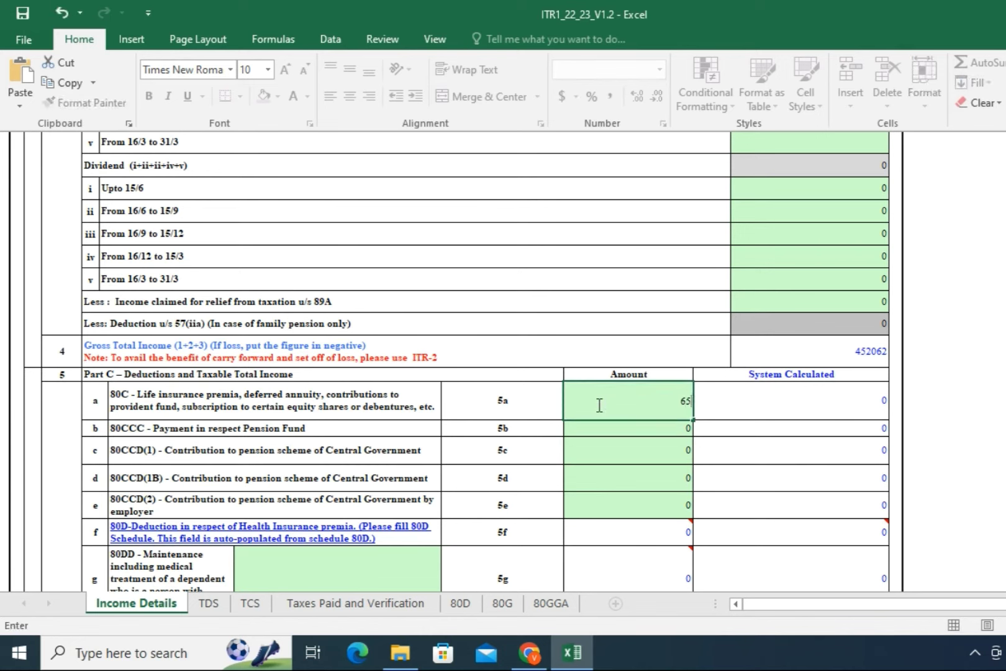
type("459")
left_click(618, 429)
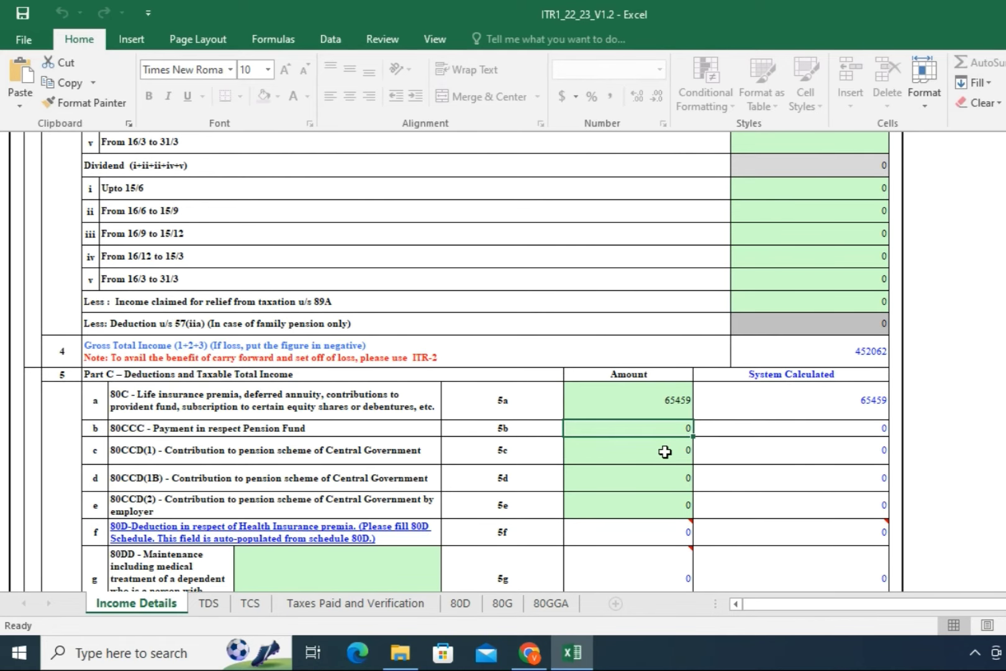
scroll(665, 451, "down", 1)
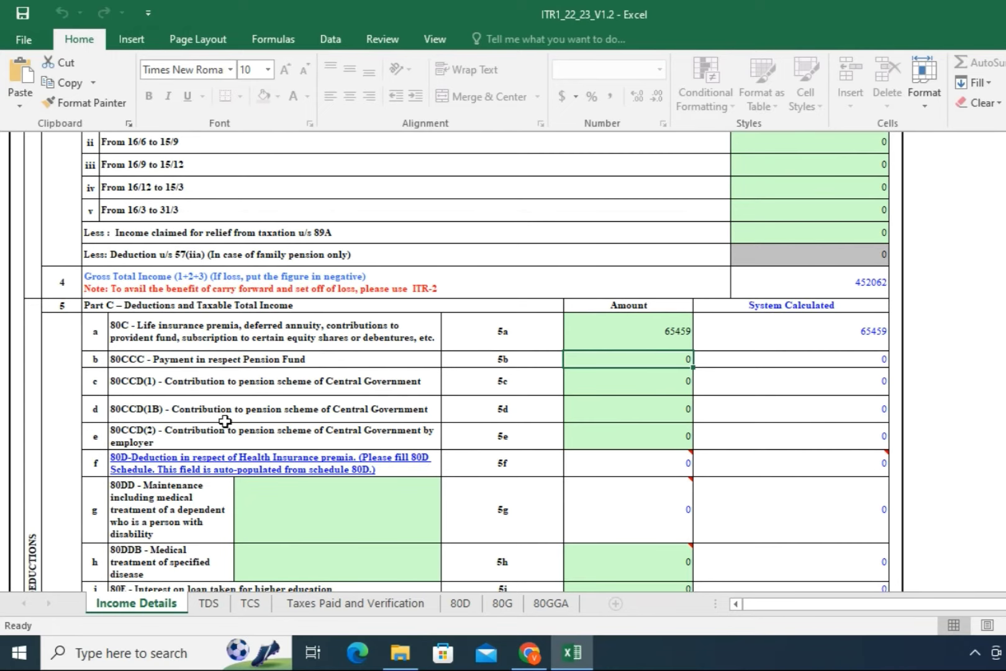
scroll(295, 489, "down", 1)
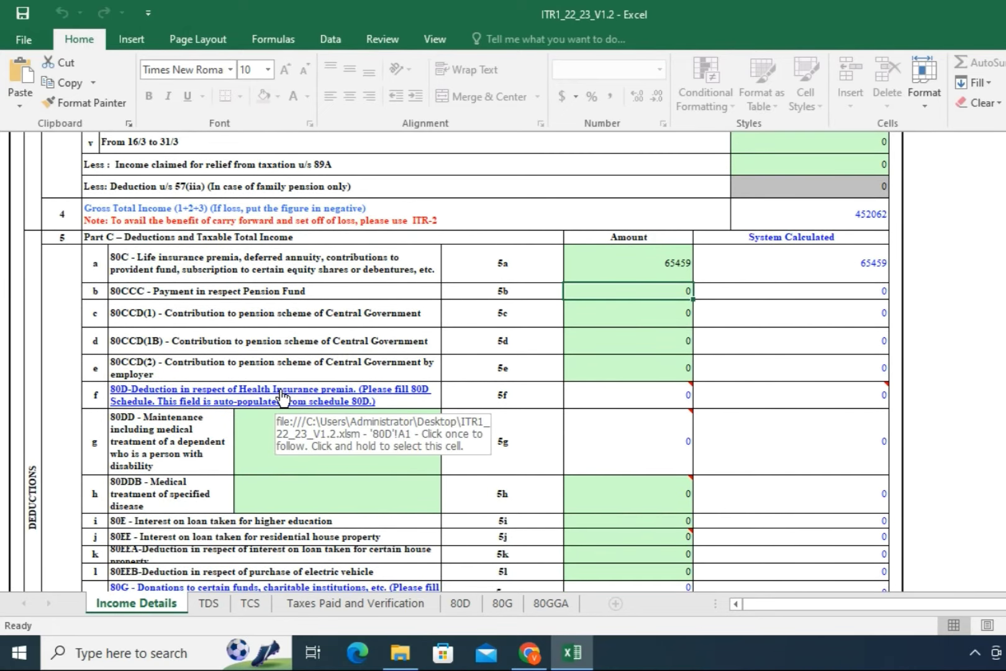
Step: In the 80D schedule, answer Yes to senior citizen and enter 25000 health insurance premium
left_click(281, 391)
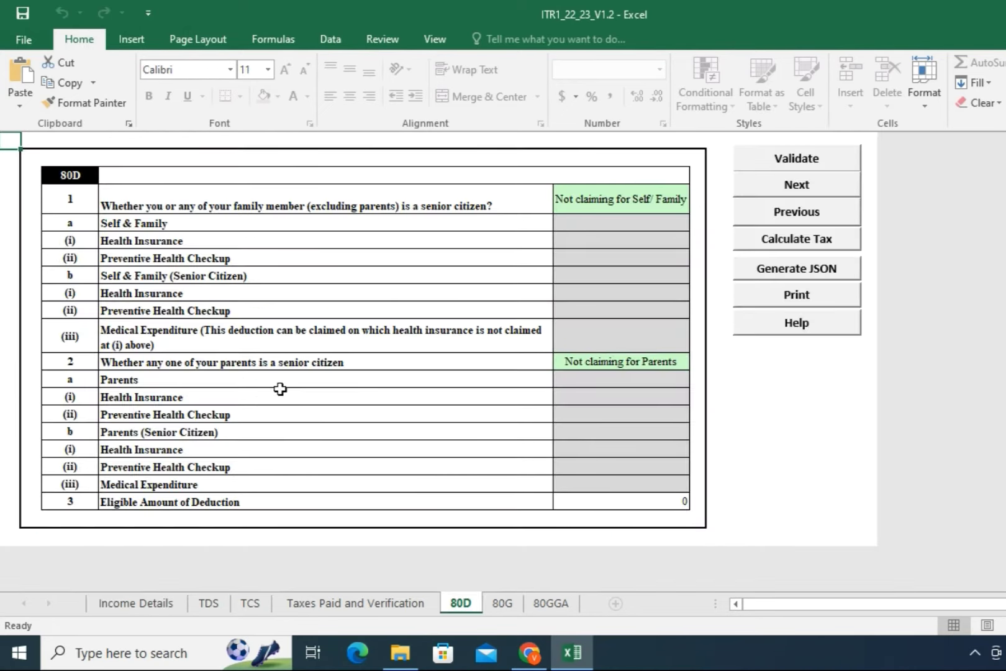
left_click(612, 202)
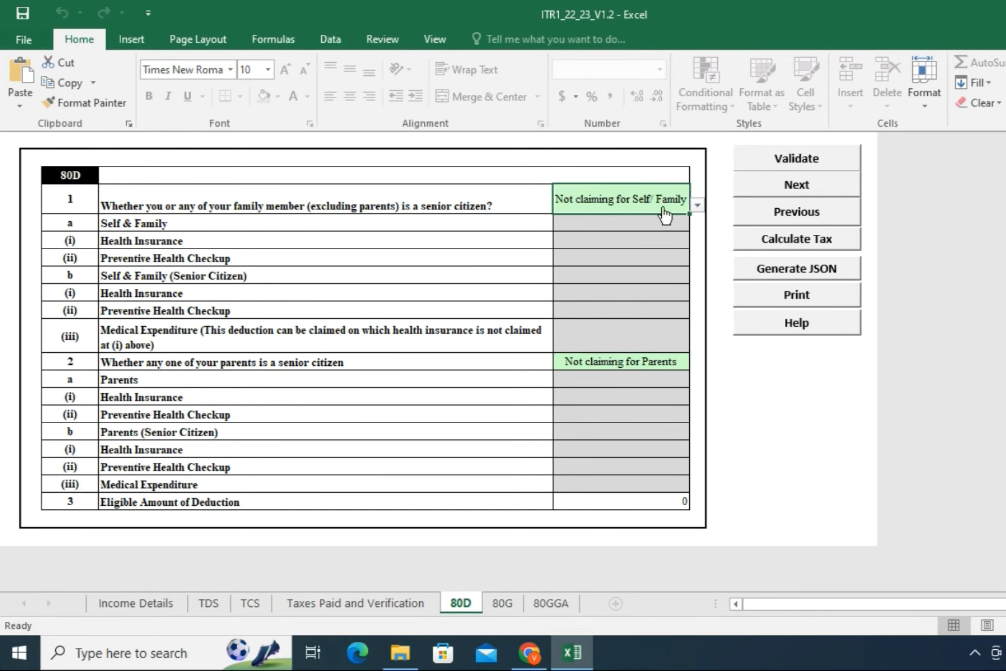
left_click(698, 207)
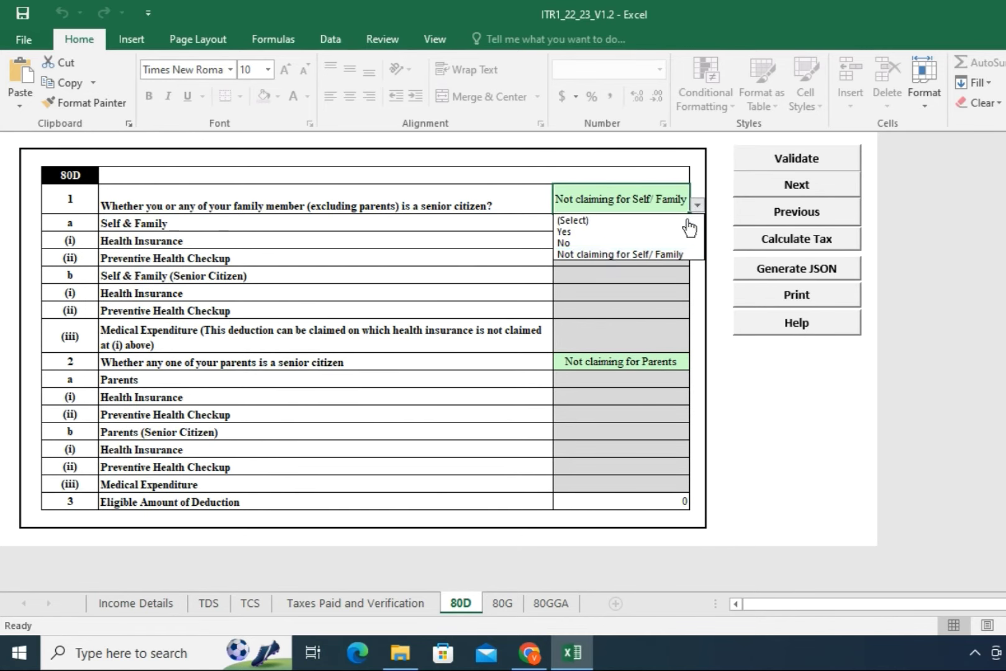
left_click(590, 233)
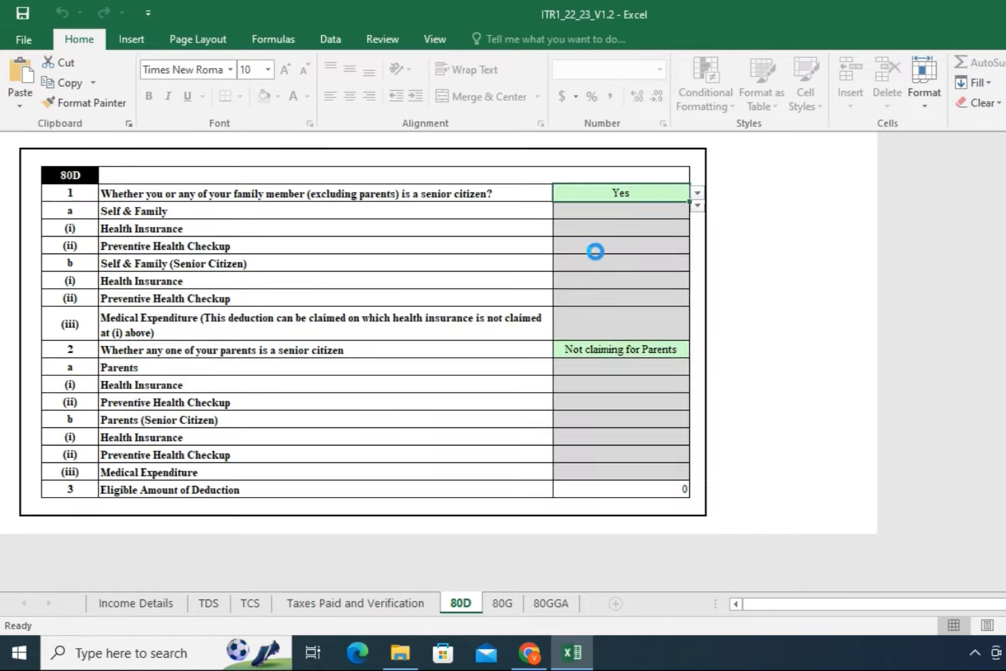
left_click(597, 282)
type("250")
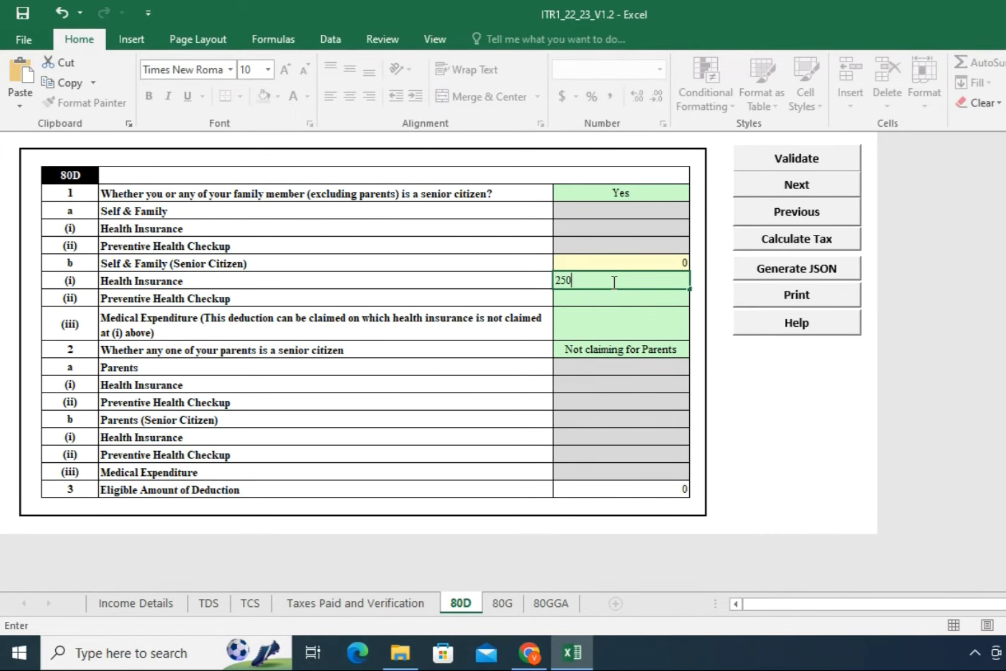
type("00")
left_click(629, 315)
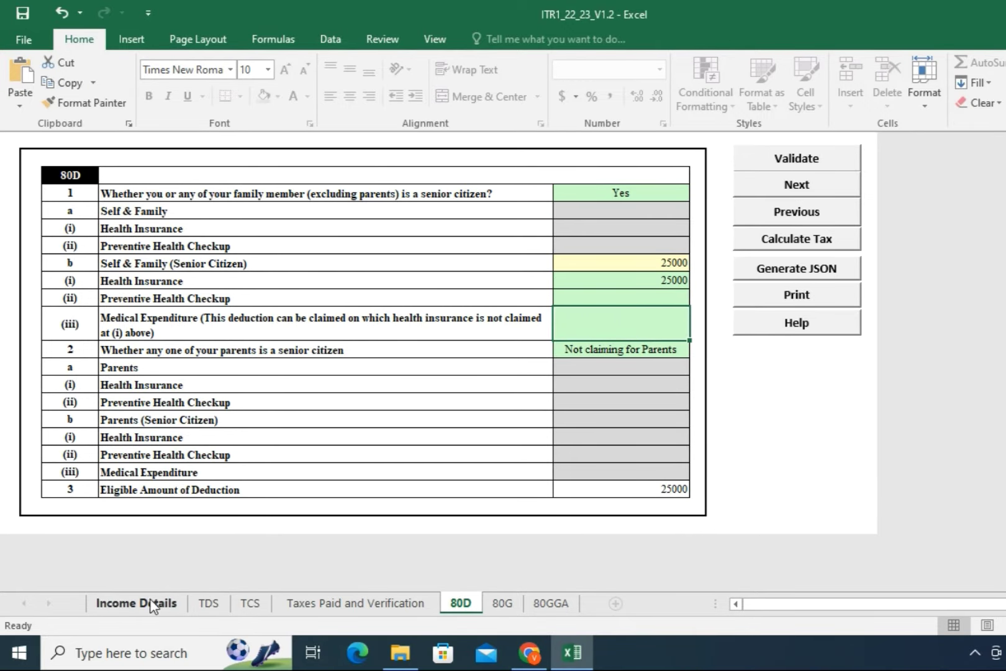
Step: Back on Income Details, enter 4562 in cell 5q as the 80TTA deduction
left_click(151, 604)
scroll(768, 452, "down", 1)
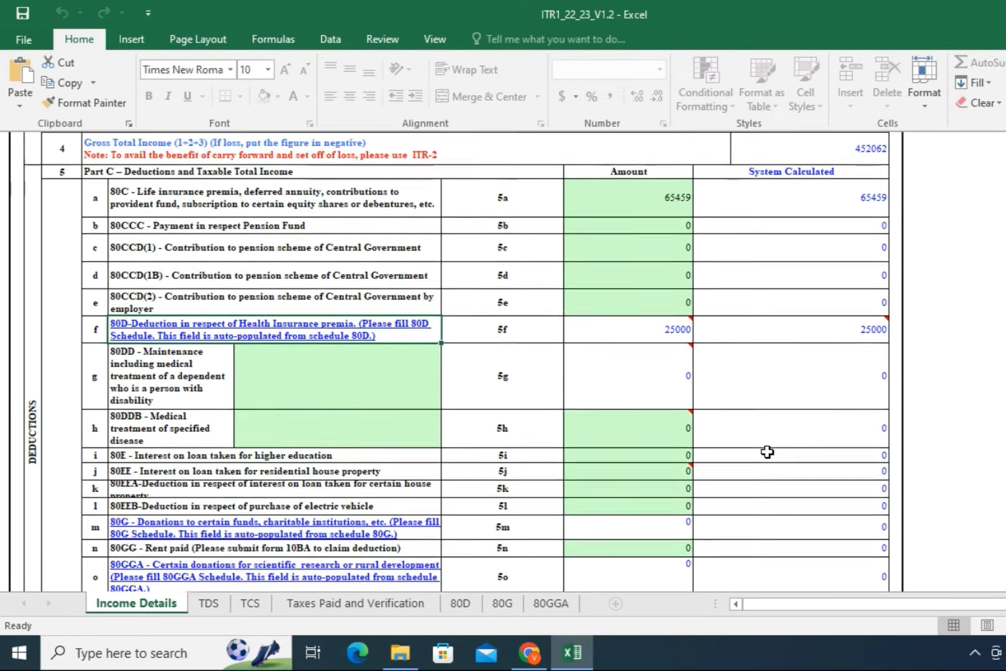
scroll(770, 432, "down", 2)
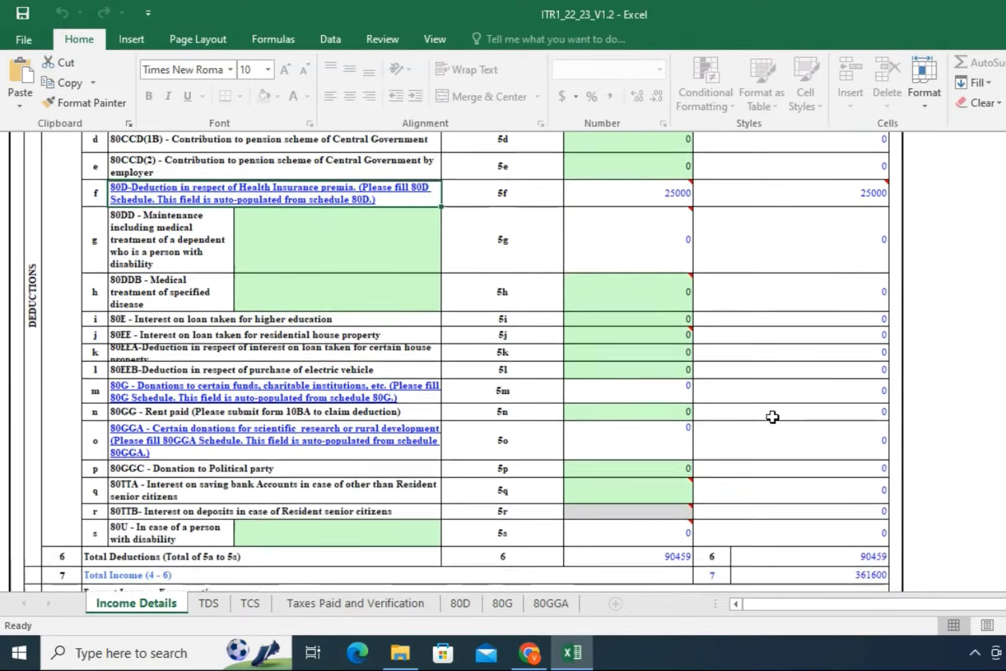
scroll(773, 416, "down", 1)
mouse_move(605, 463)
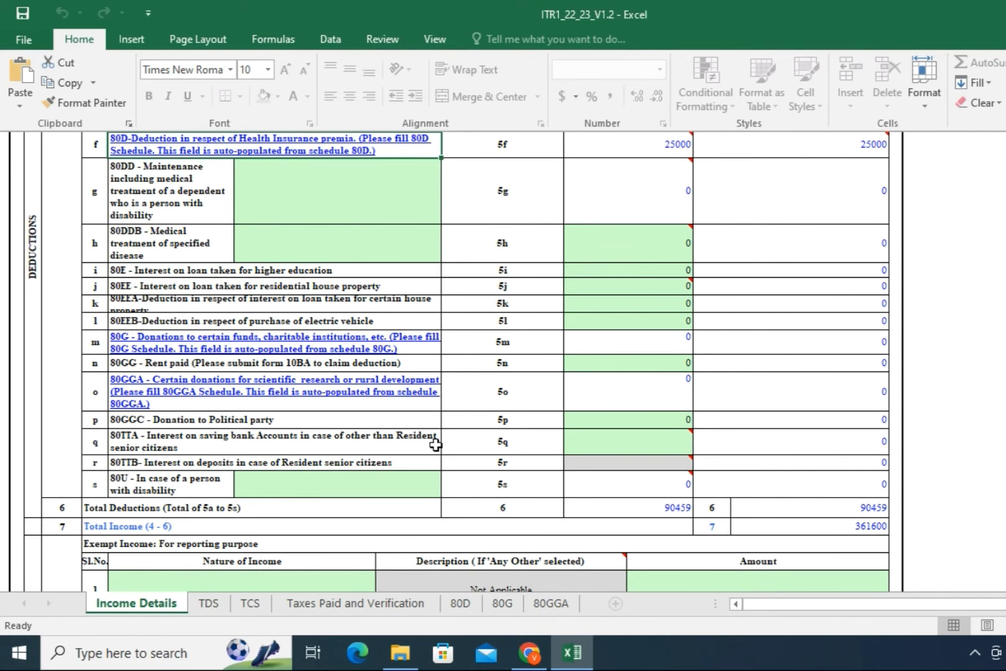
left_click(595, 443)
scroll(665, 409, "up", 3)
scroll(681, 309, "up", 6)
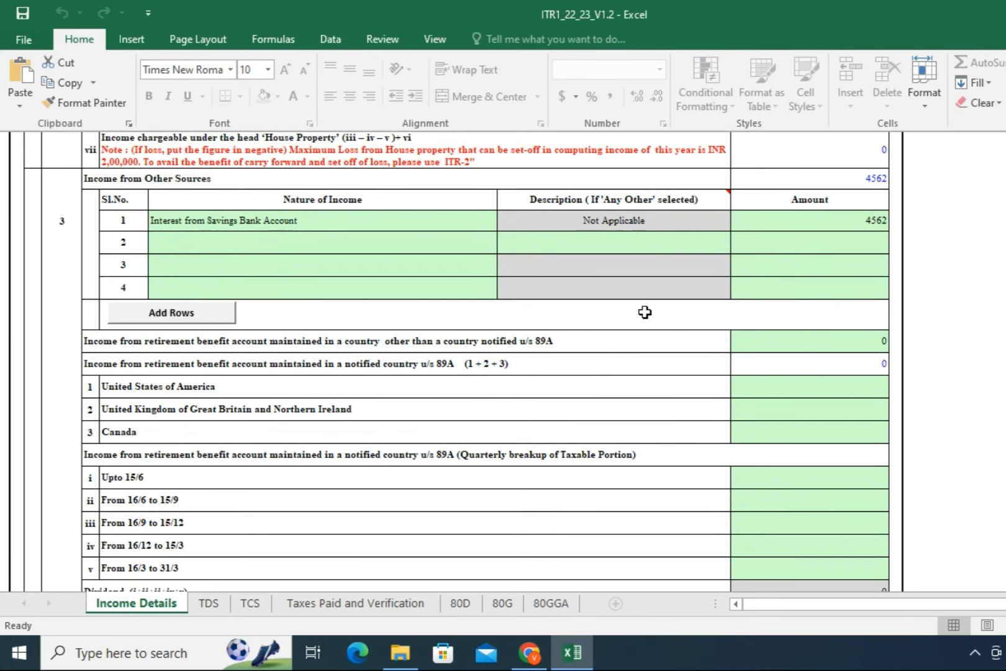
scroll(646, 314, "down", 6)
scroll(652, 381, "down", 3)
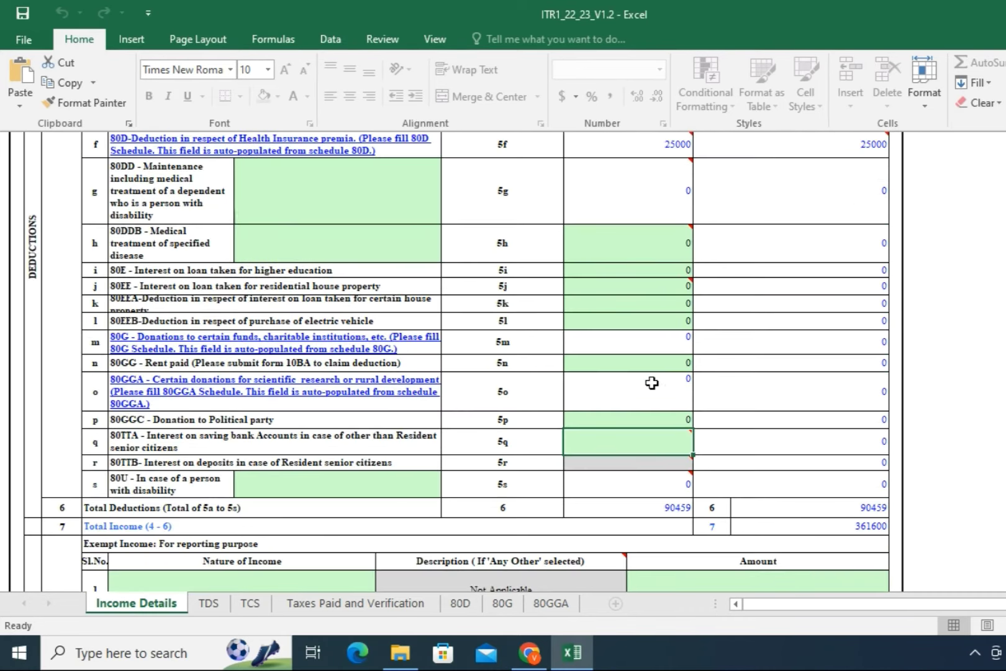
scroll(722, 390, "up", 6)
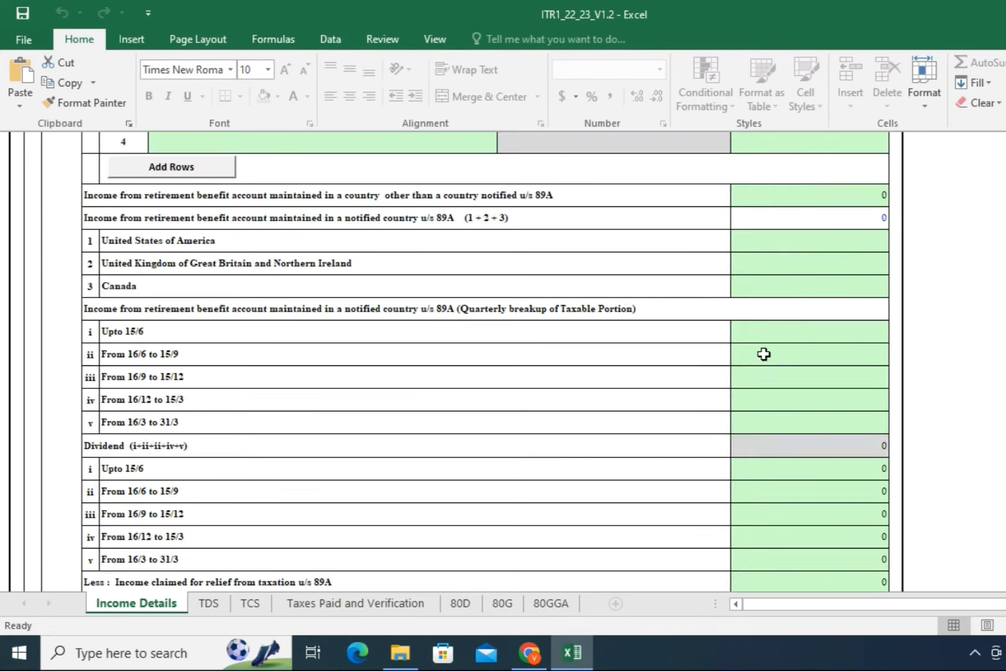
scroll(831, 267, "up", 3)
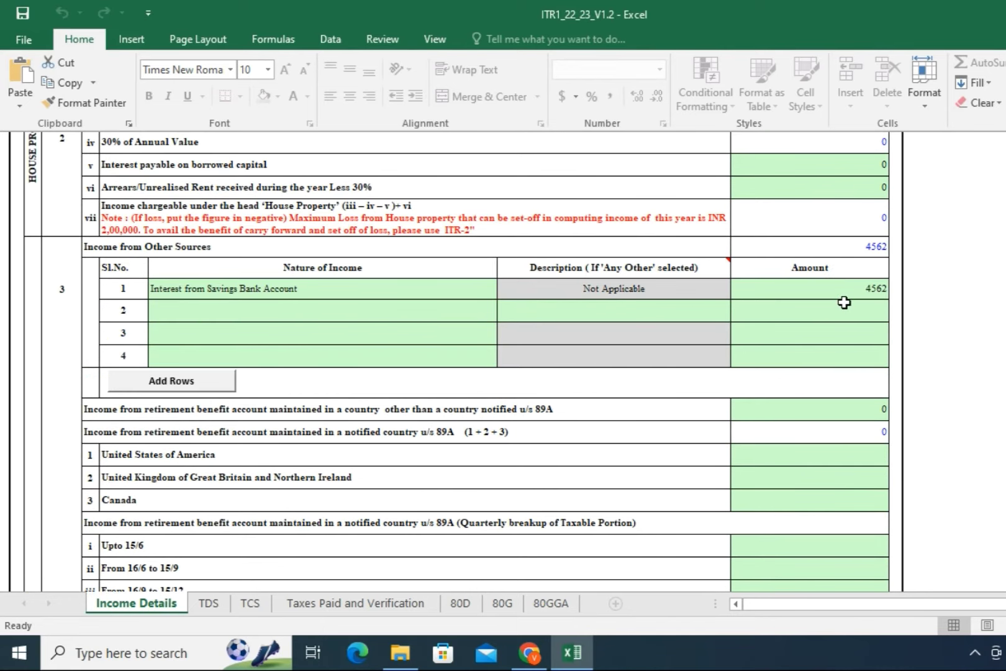
scroll(835, 337, "down", 6)
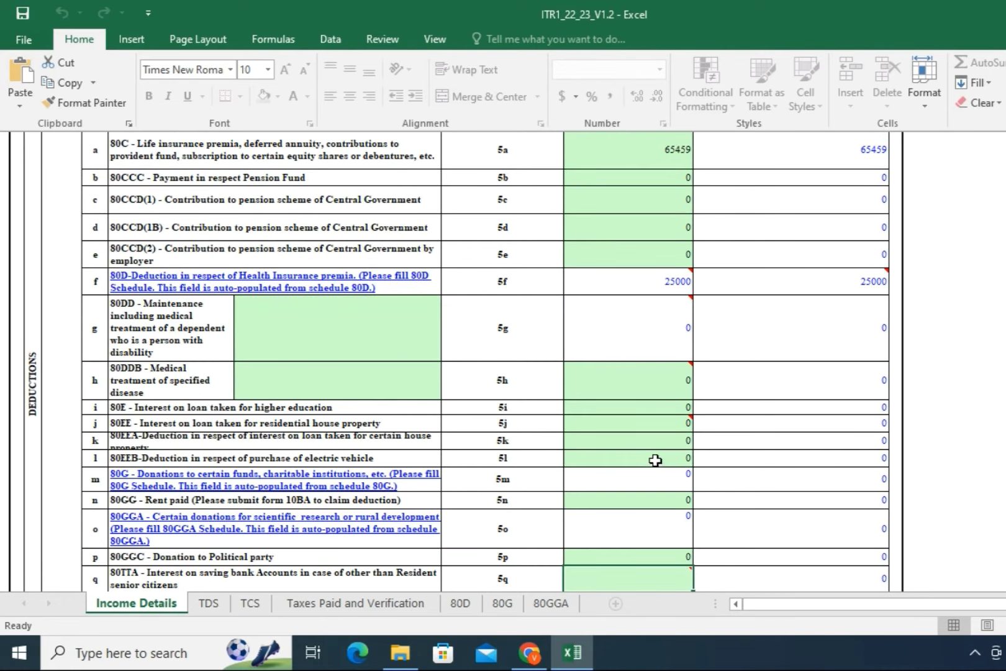
scroll(655, 463, "down", 2)
mouse_move(653, 460)
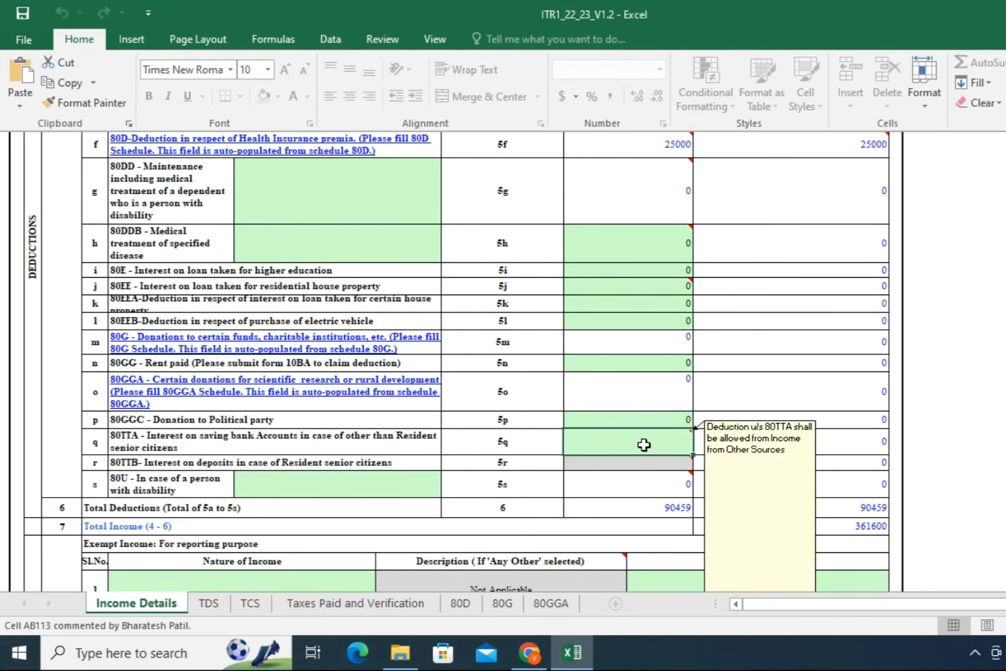
type("4562")
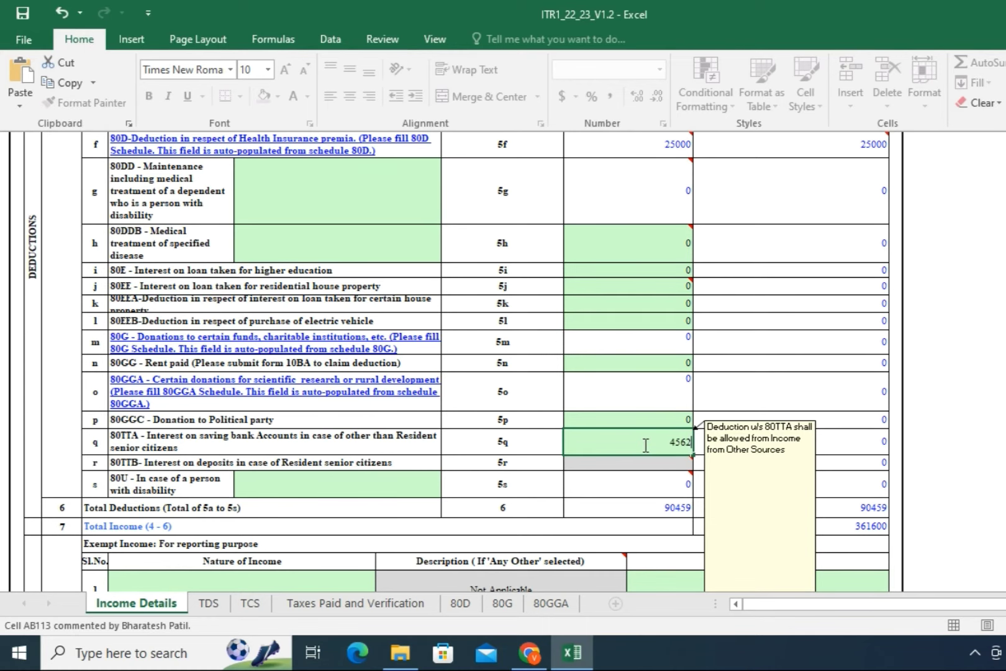
left_click(629, 481)
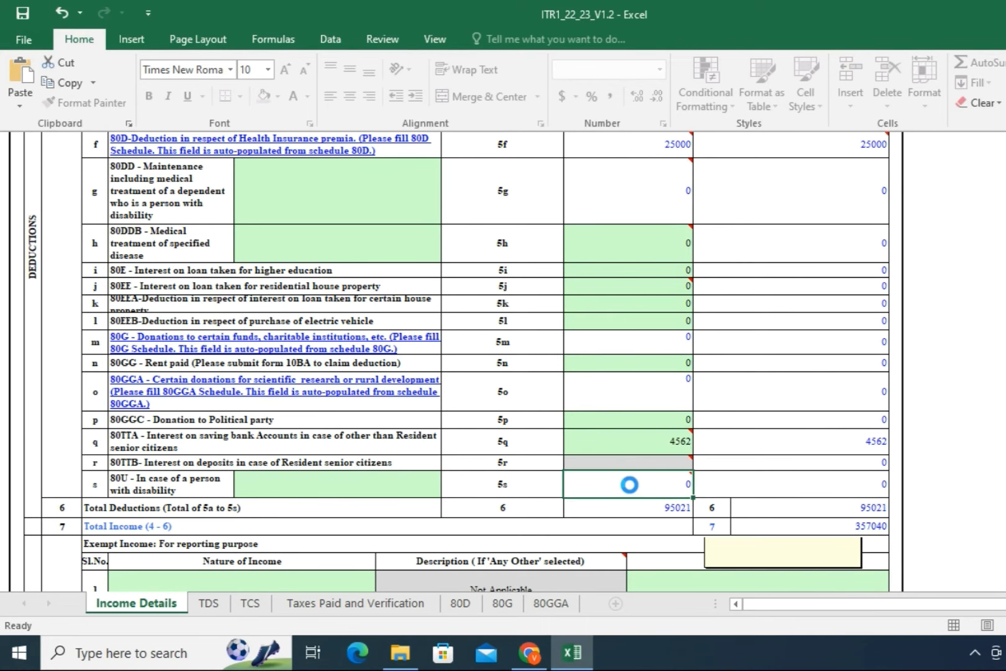
scroll(804, 272, "up", 2)
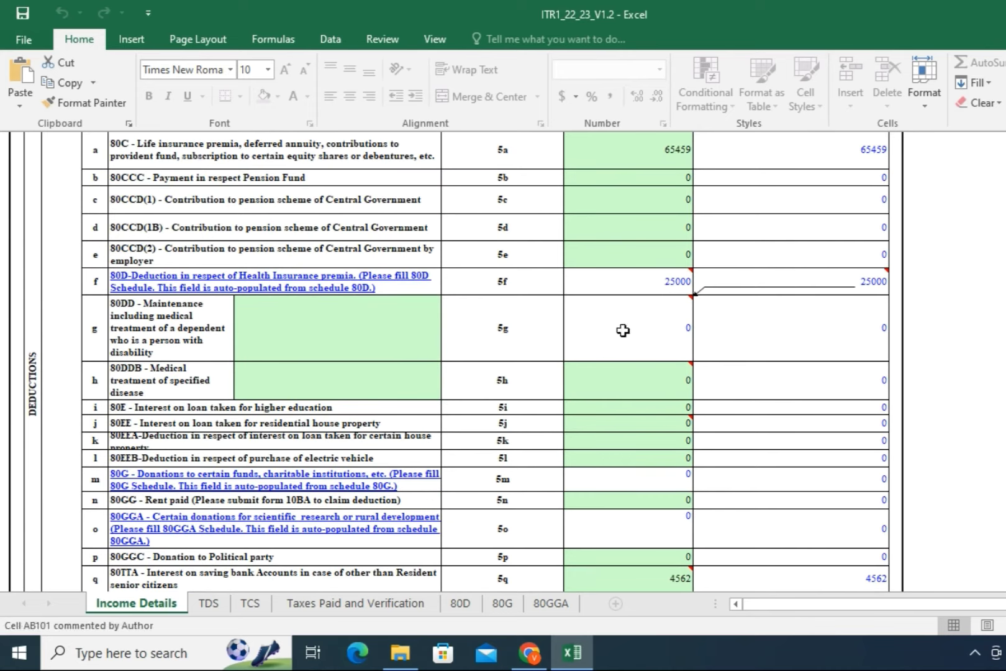
scroll(640, 361, "down", 2)
scroll(638, 366, "down", 1)
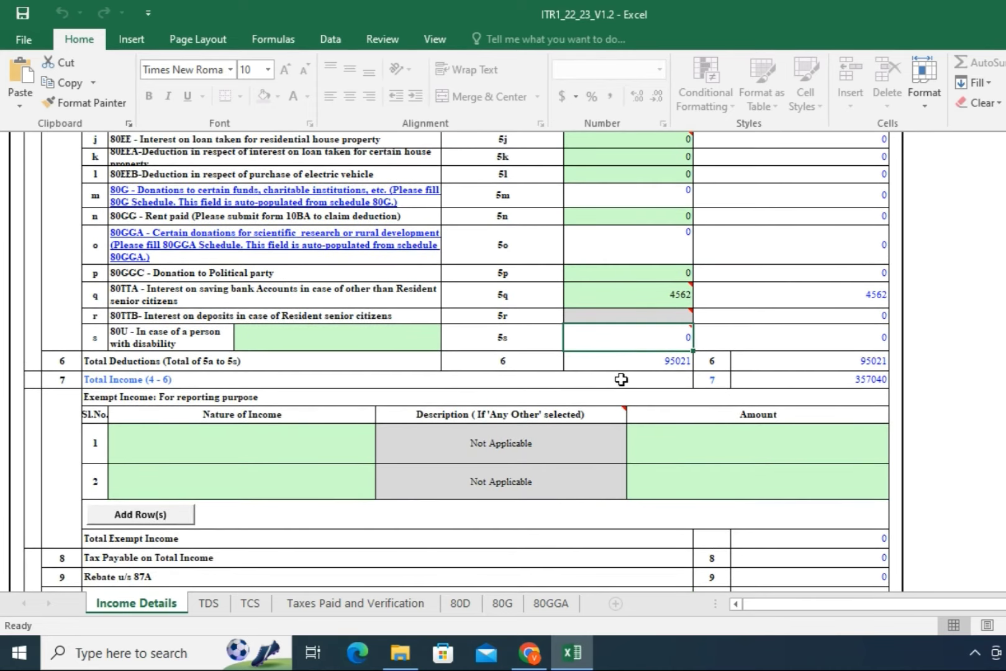
scroll(622, 377, "down", 1)
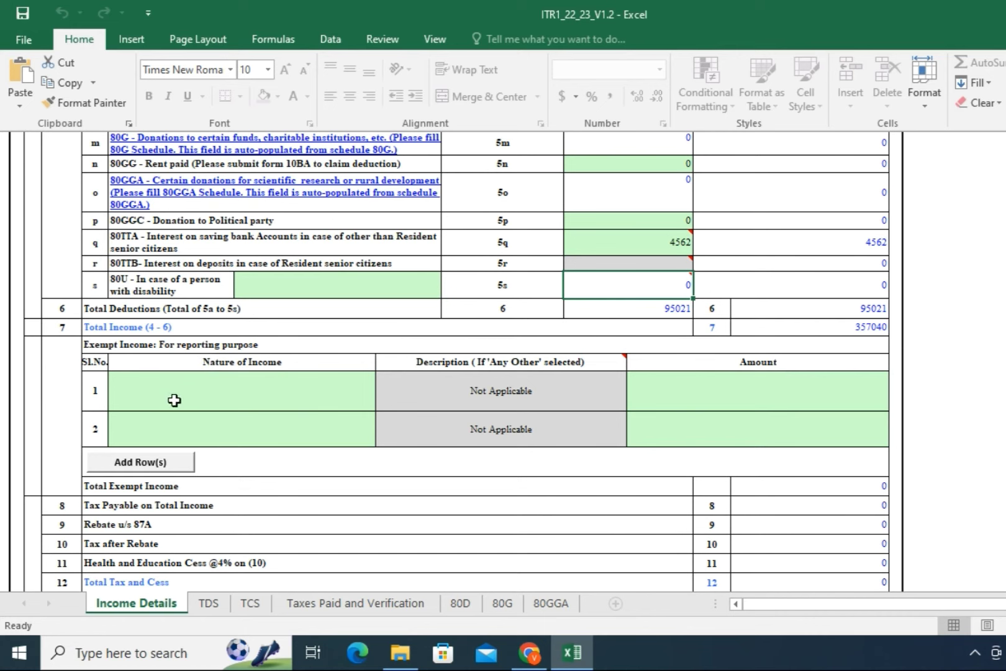
left_click(177, 401)
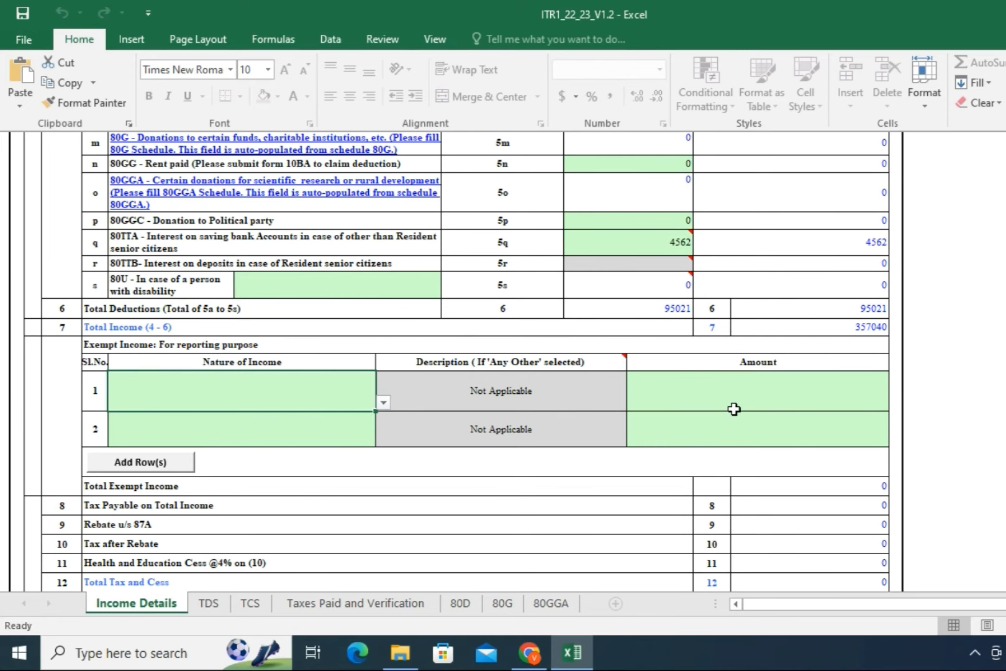
scroll(734, 409, "down", 5)
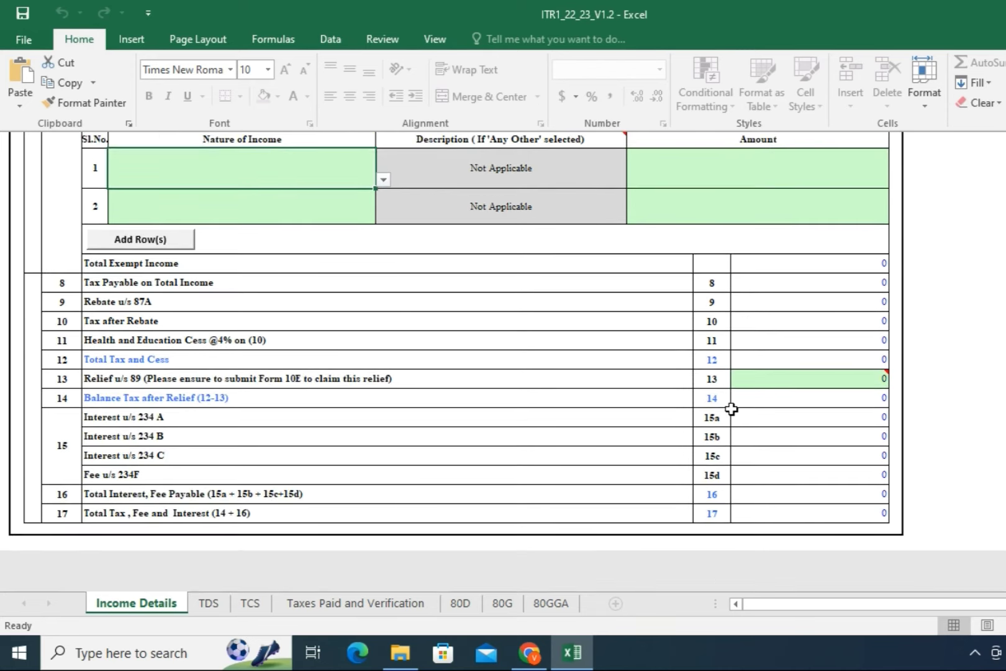
scroll(732, 409, "up", 2)
scroll(731, 410, "down", 2)
scroll(715, 411, "down", 2)
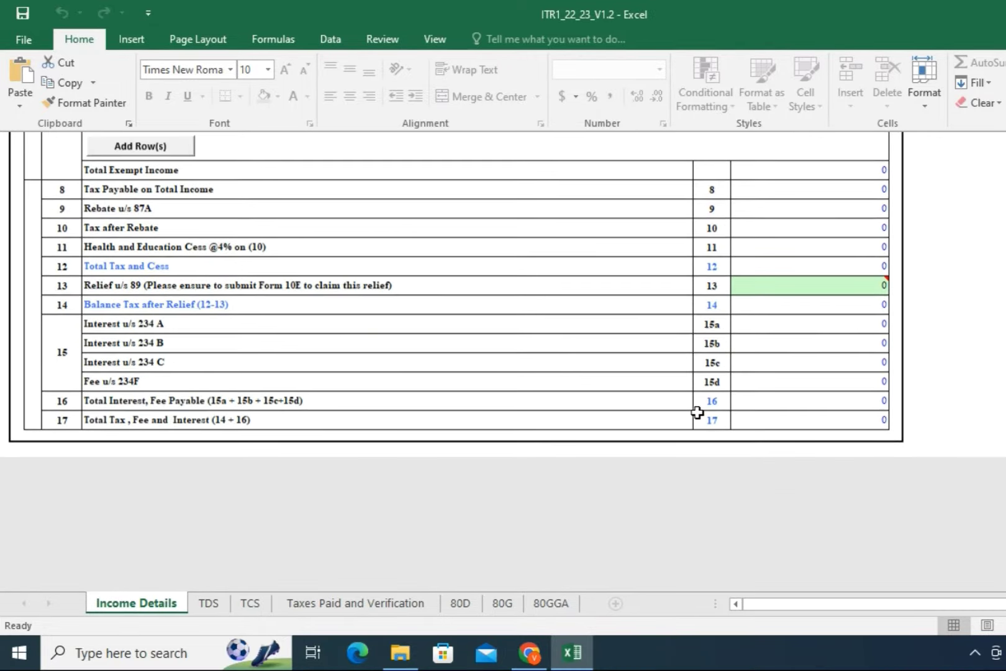
scroll(696, 413, "down", 1)
scroll(411, 528, "up", 1)
scroll(371, 535, "up", 4)
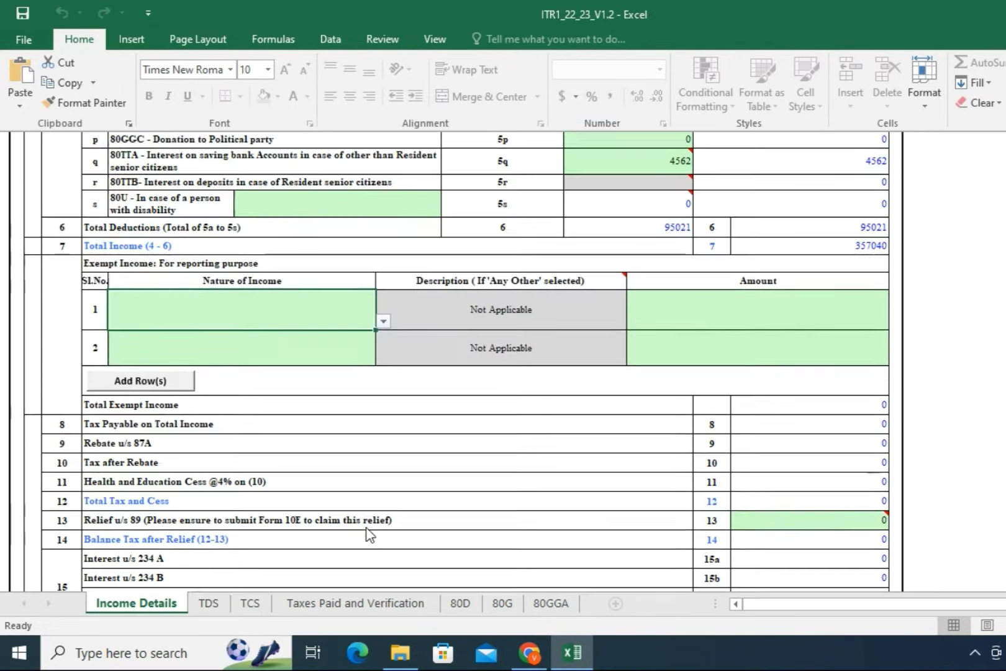
scroll(847, 469, "up", 8)
scroll(384, 562, "down", 6)
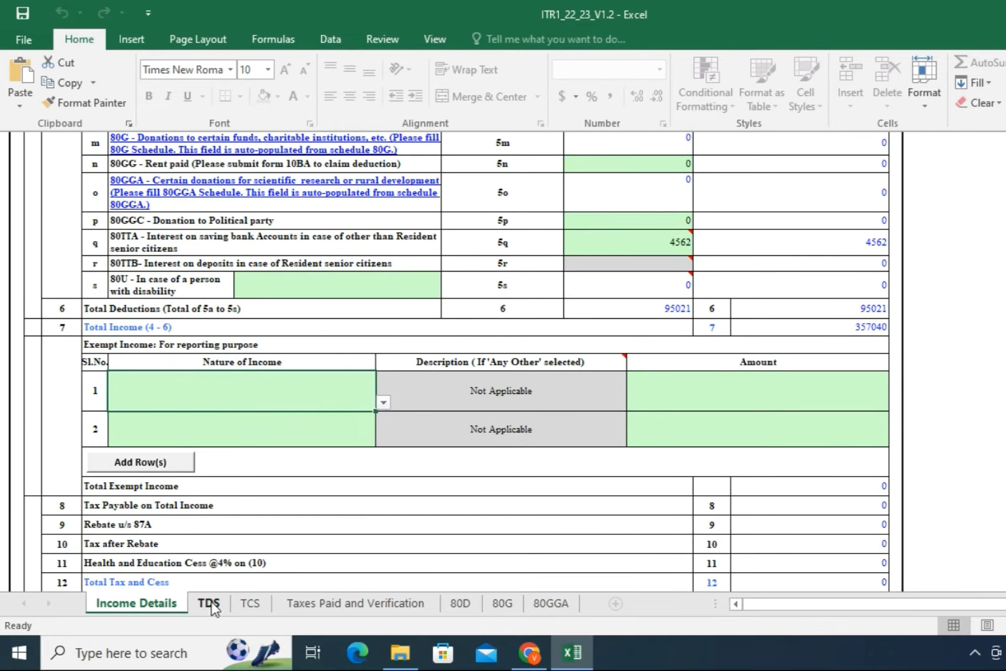
Step: Open the TDS sheet, dismiss the TAN alert, and enter the employer's TAN in TDS1 row 1
left_click(209, 604)
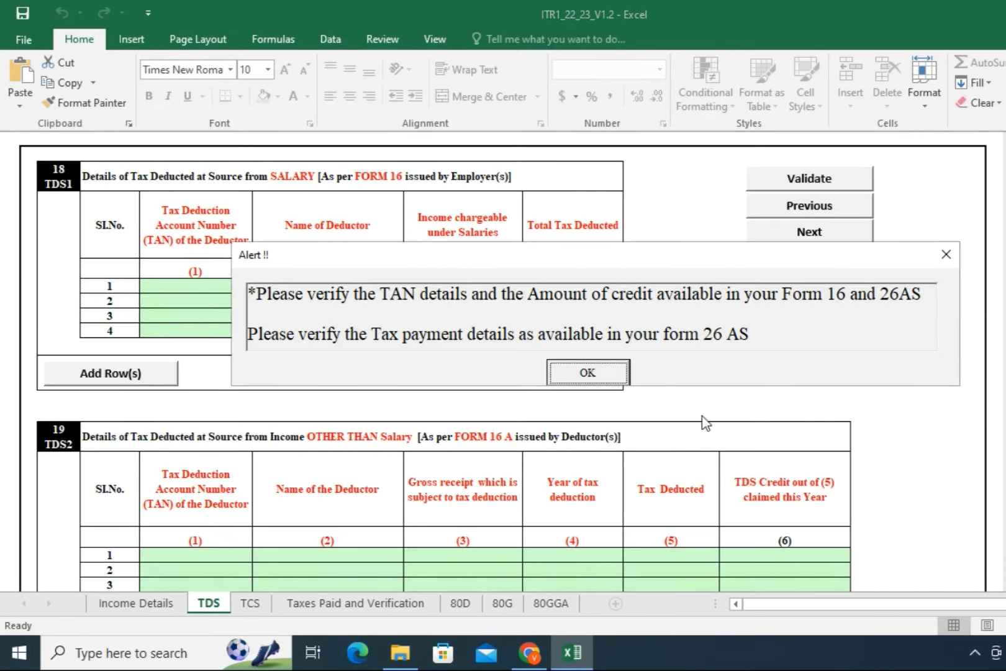
left_click(589, 375)
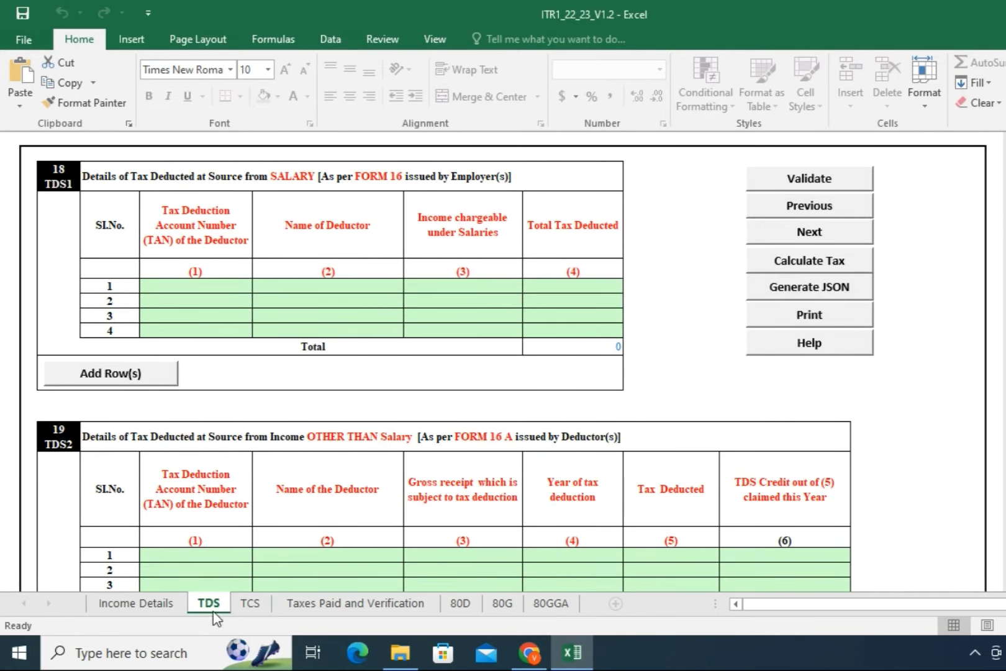
left_click(213, 291)
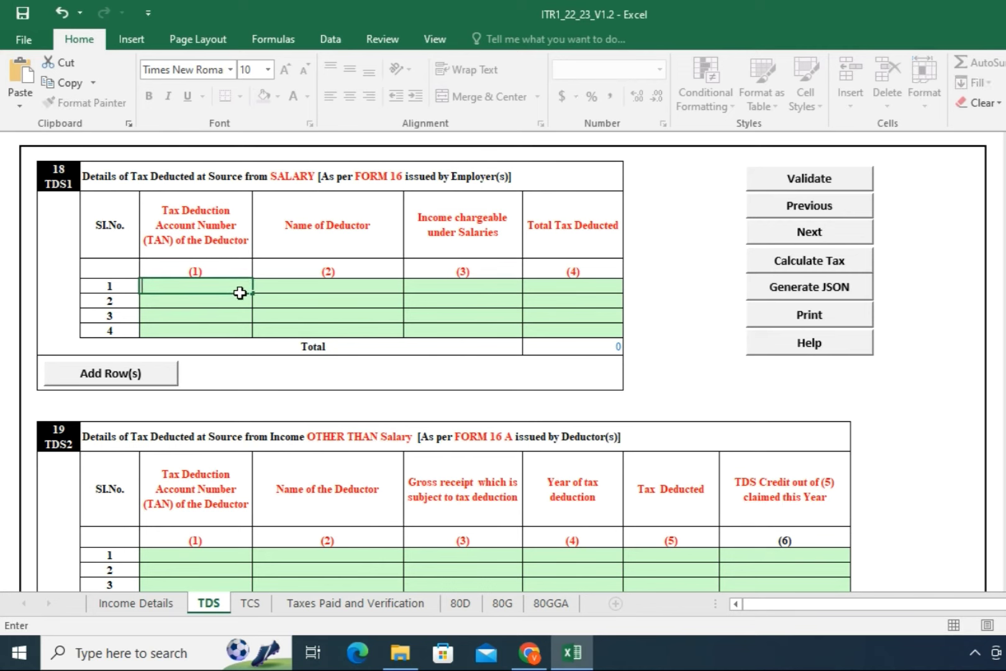
left_click(326, 286)
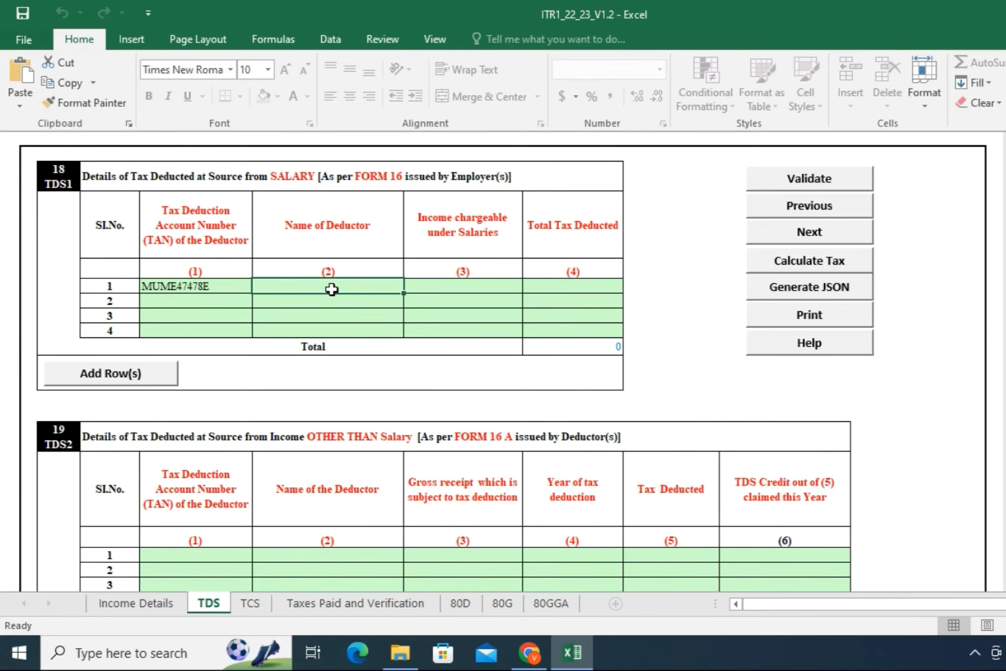
Step: Enter deductor BHARTIYA PARIVAHAN, 500000 income chargeable and 50000 tax deducted
type("BHA")
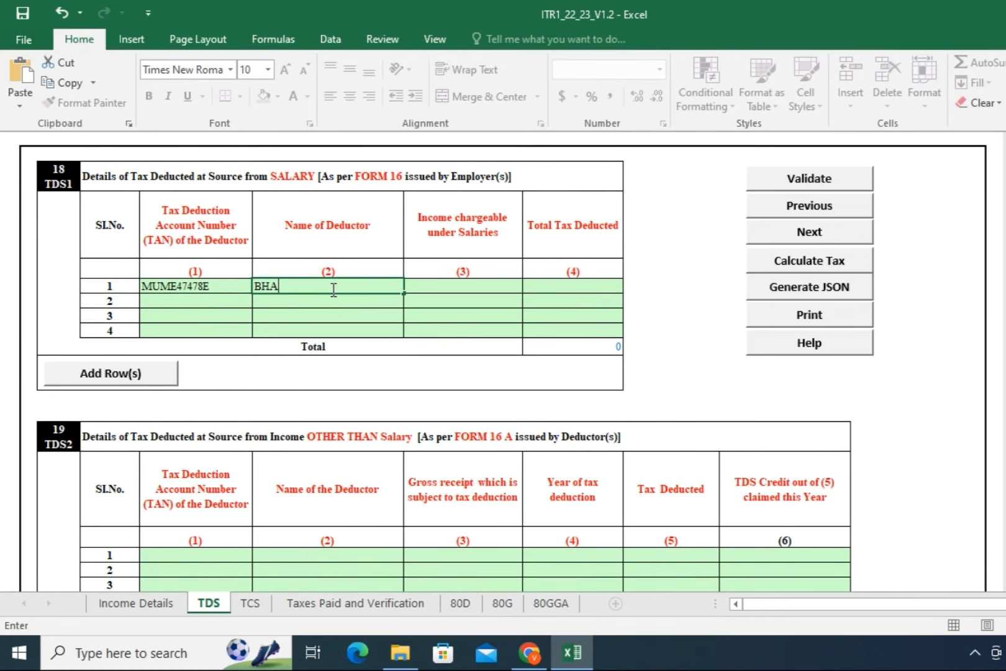
type("RTIYA PARIVAHAN")
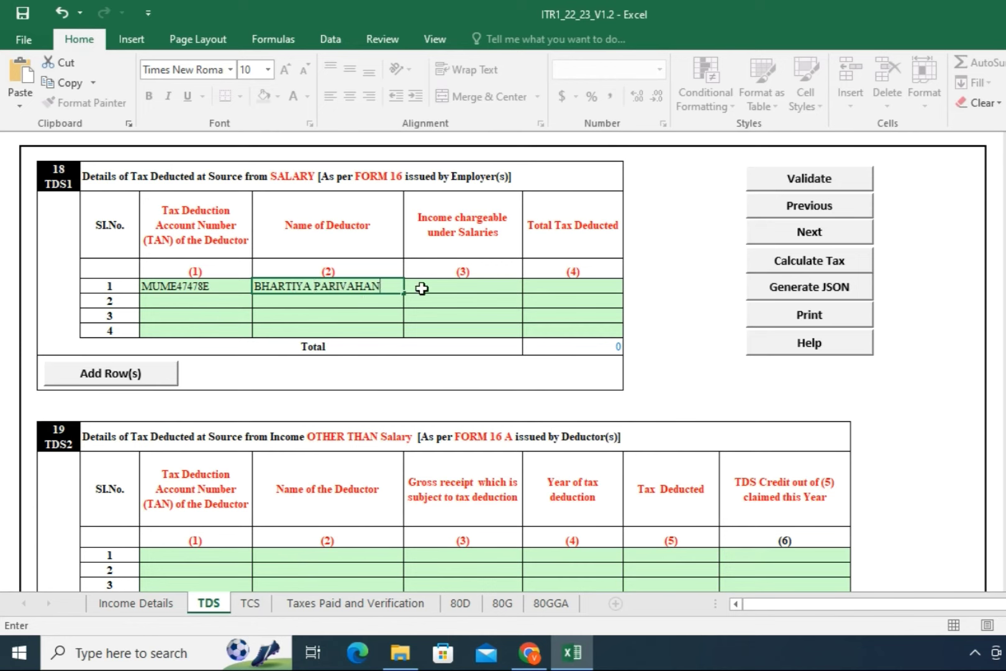
left_click(428, 288)
type("500000")
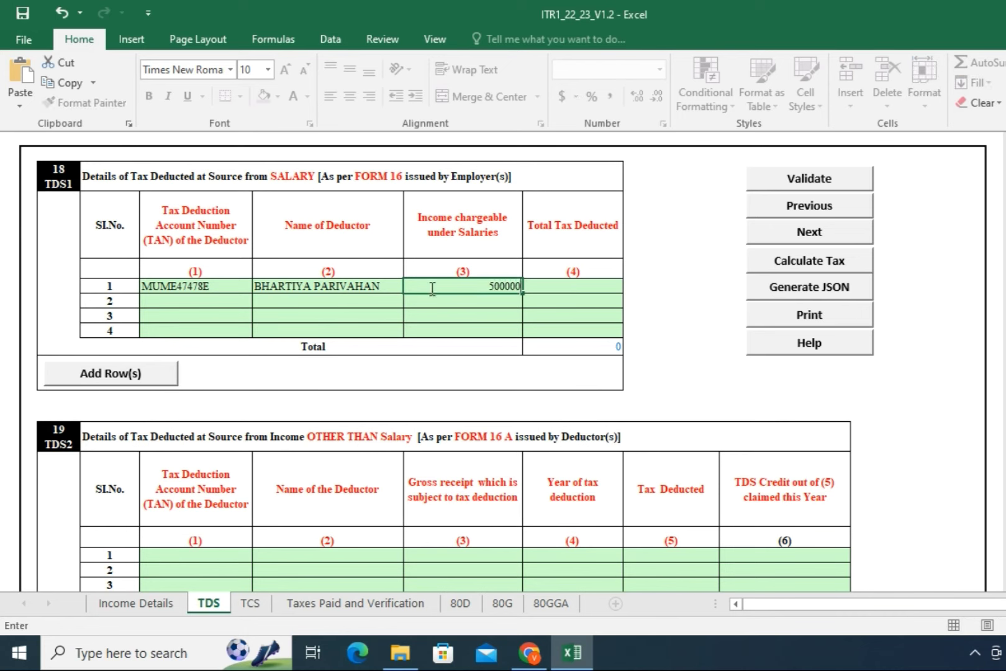
left_click(536, 288)
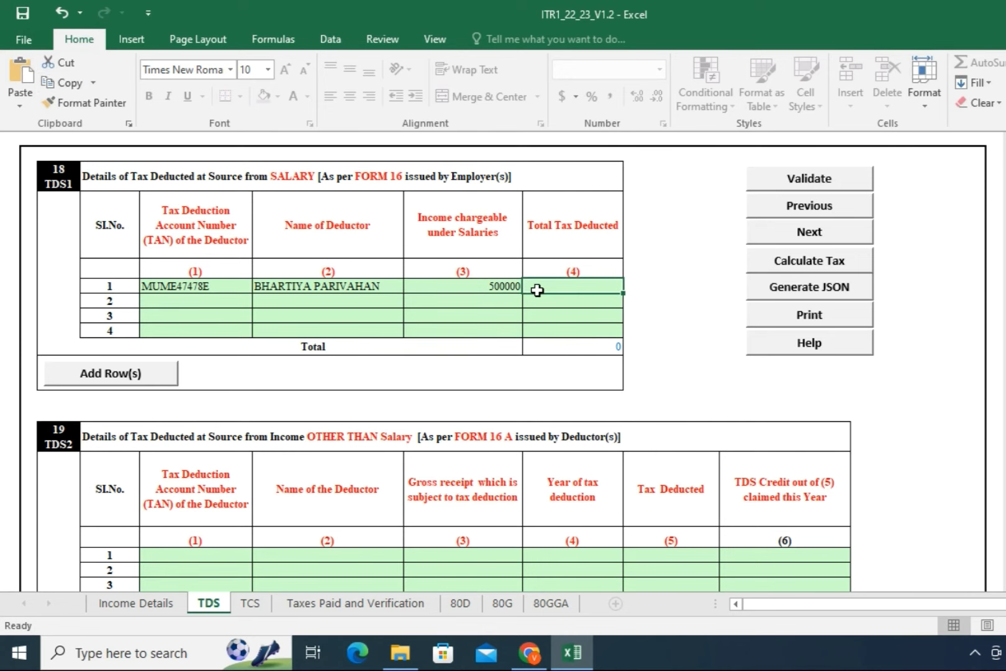
type("5")
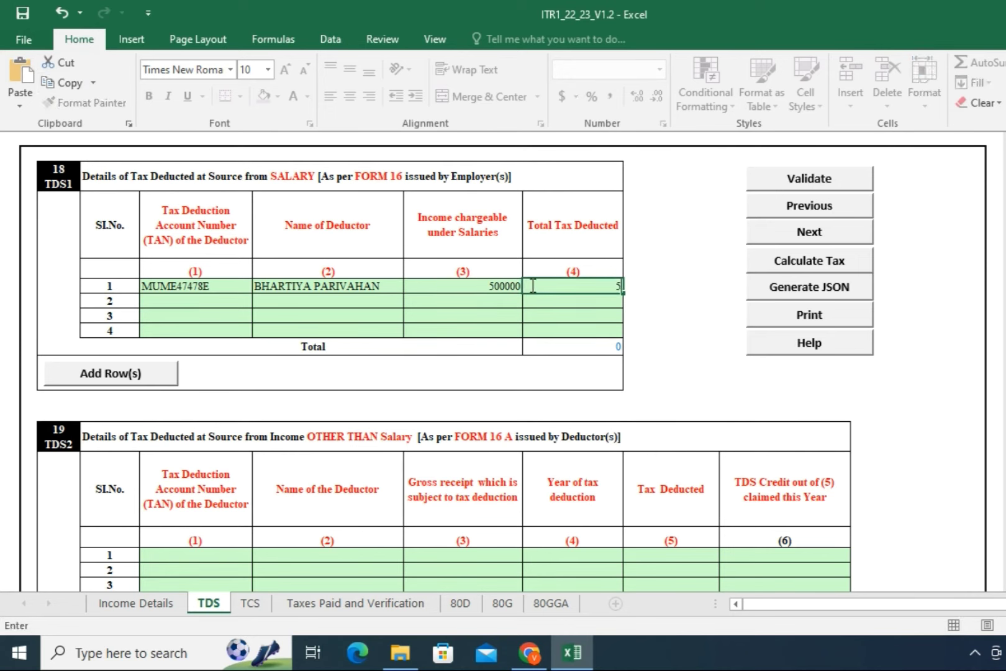
type("0000")
left_click(561, 300)
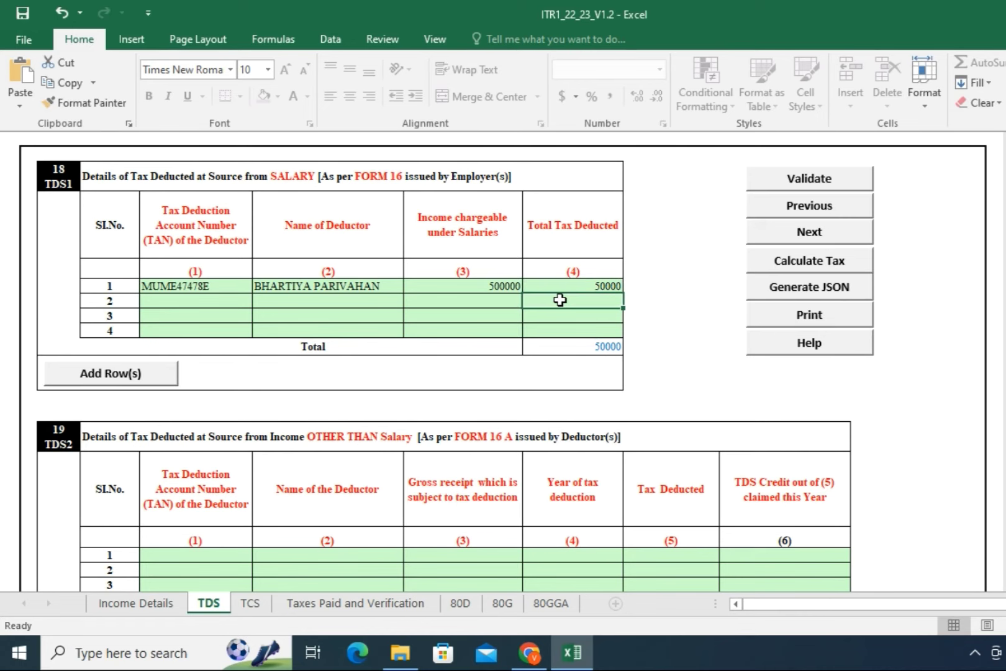
Step: Review the remaining TDS tables and switch to the empty TCS sheet
scroll(512, 320, "down", 3)
scroll(513, 329, "up", 1)
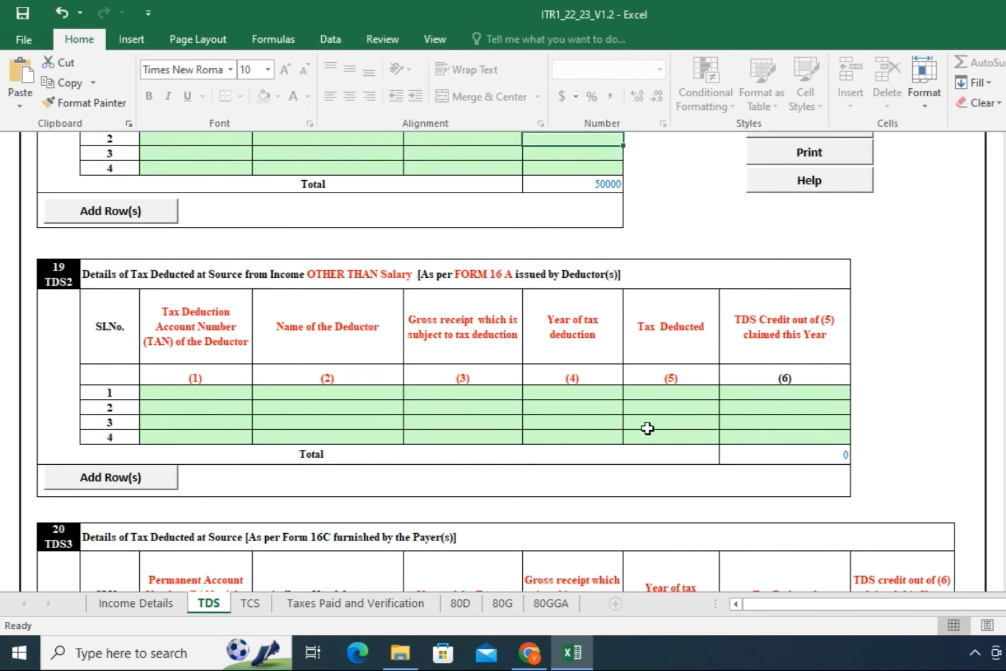
scroll(646, 434, "down", 1)
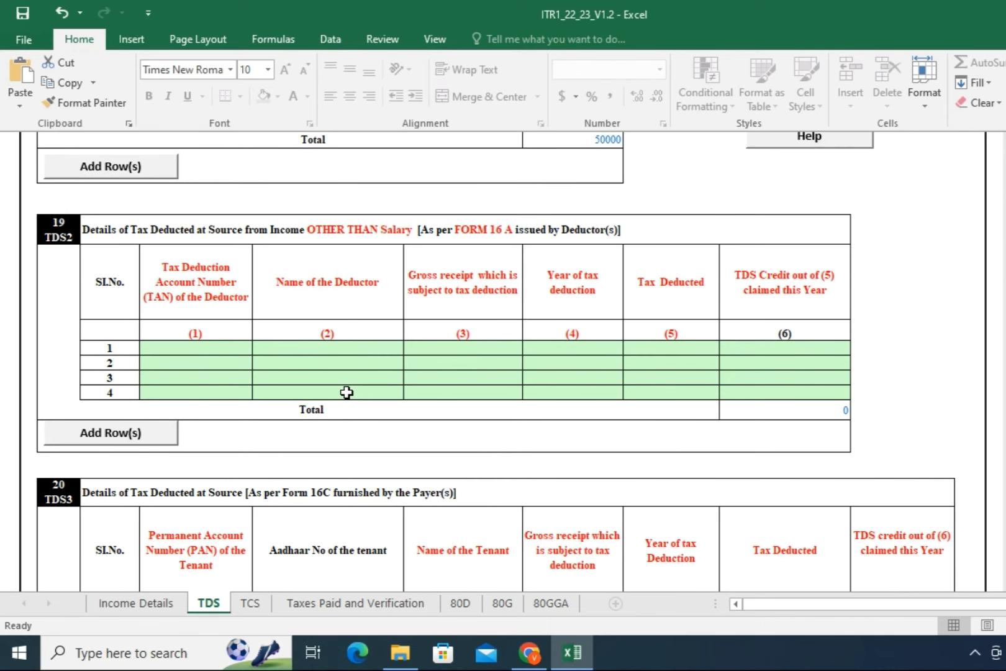
scroll(406, 417, "down", 5)
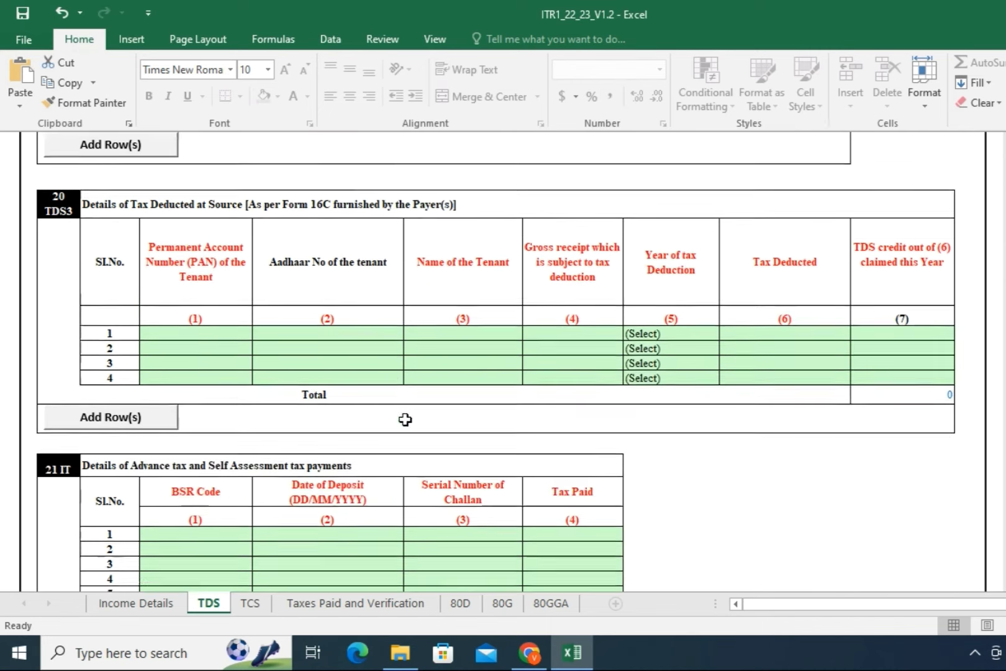
scroll(407, 433, "down", 1)
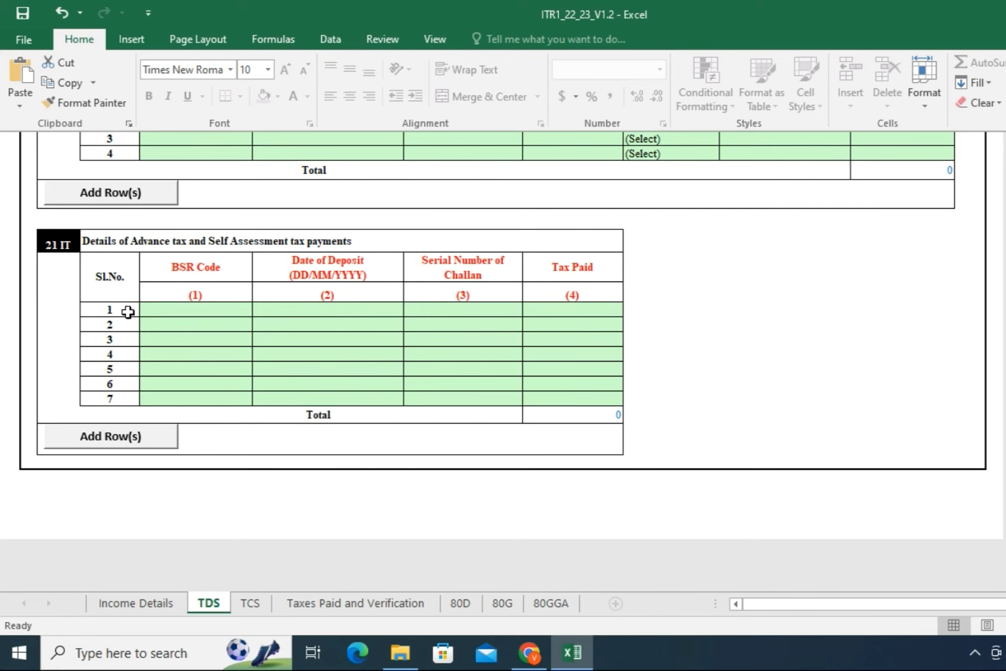
scroll(404, 390, "up", 1)
scroll(403, 390, "up", 14)
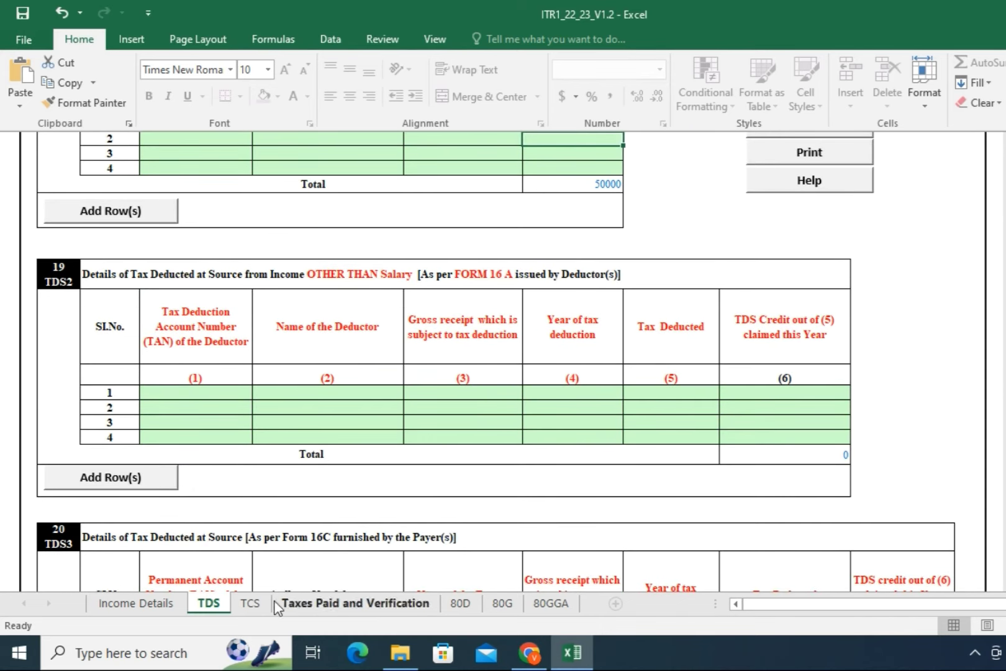
left_click(252, 603)
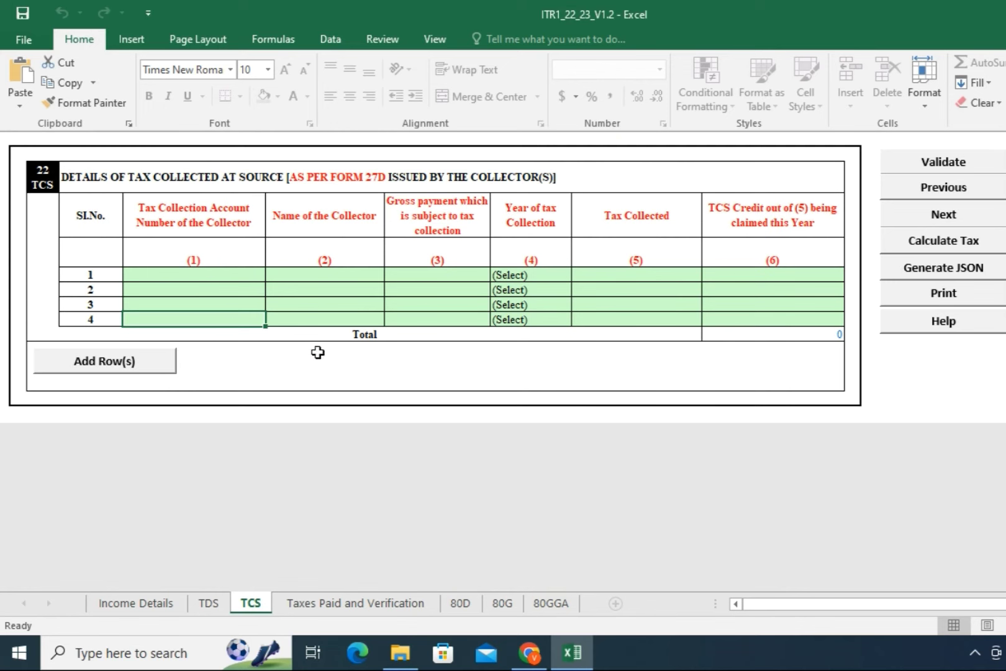
Step: On the Taxes Paid and Verification sheet, enter IFS code BKID0000085 so BANK OF INDIA fills in
left_click(351, 605)
scroll(438, 435, "up", 10)
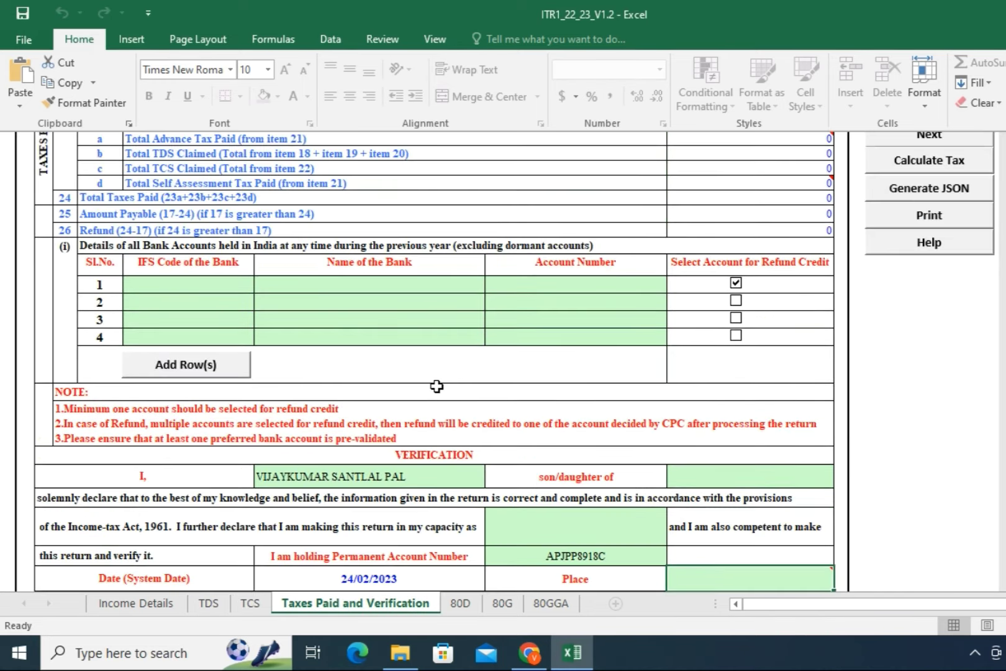
scroll(436, 386, "up", 1)
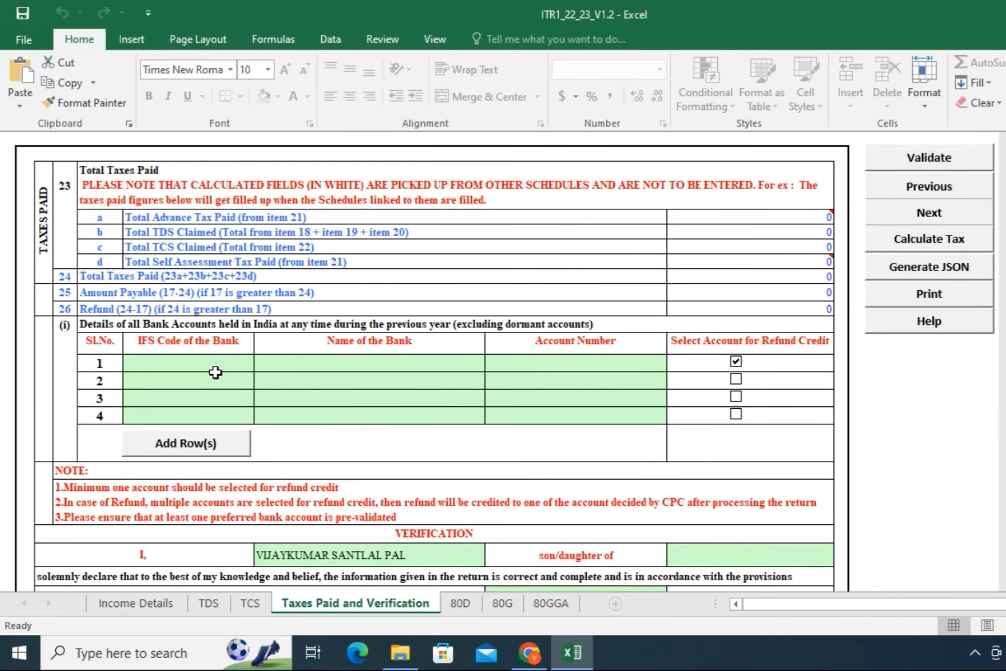
left_click(167, 366)
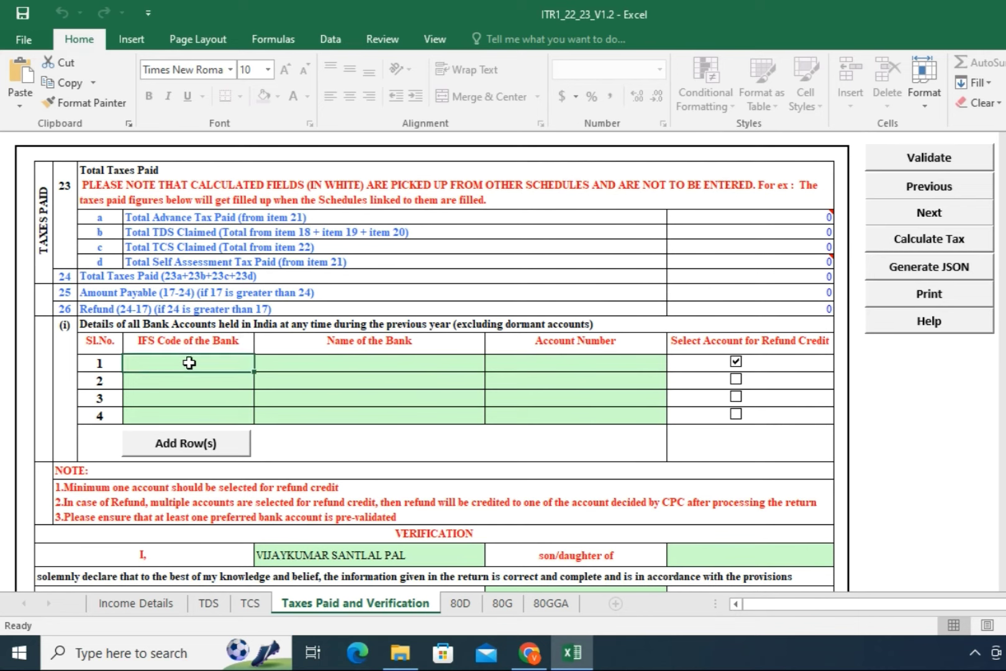
type("BKID0000085")
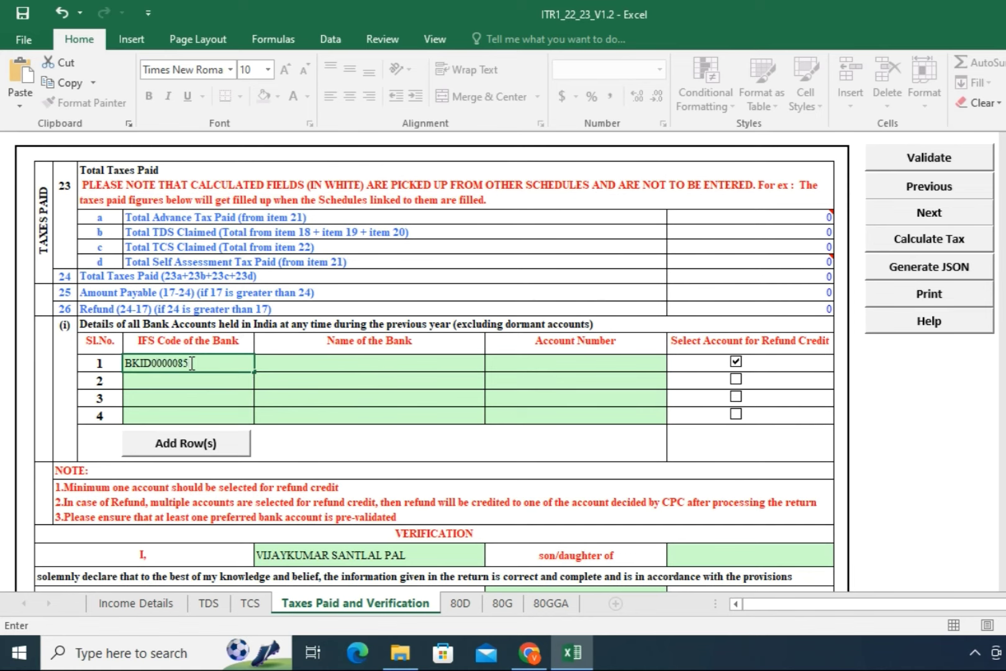
left_click(376, 360)
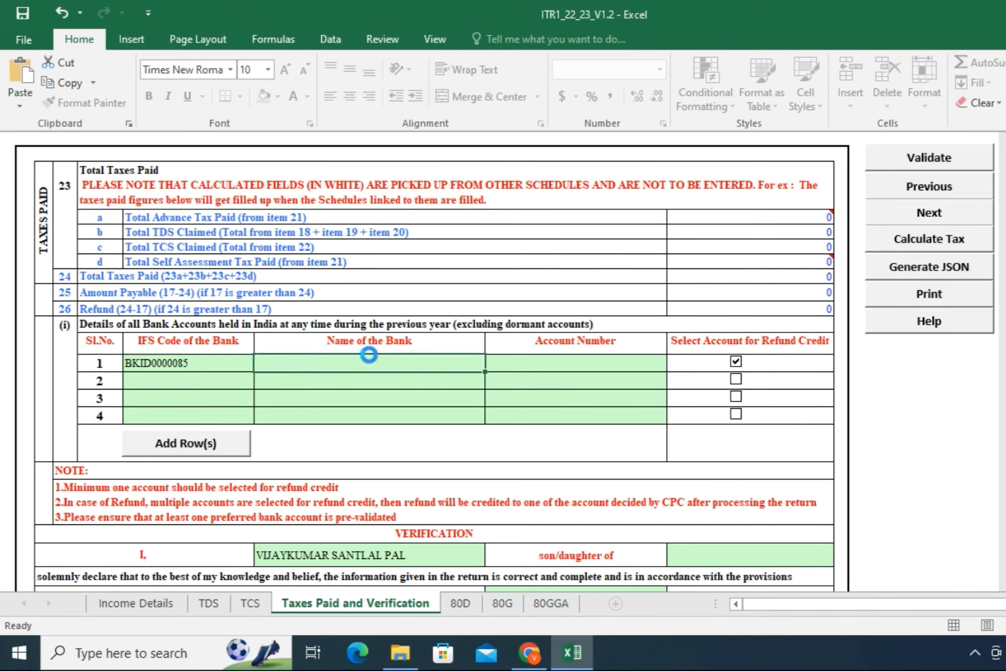
type("B")
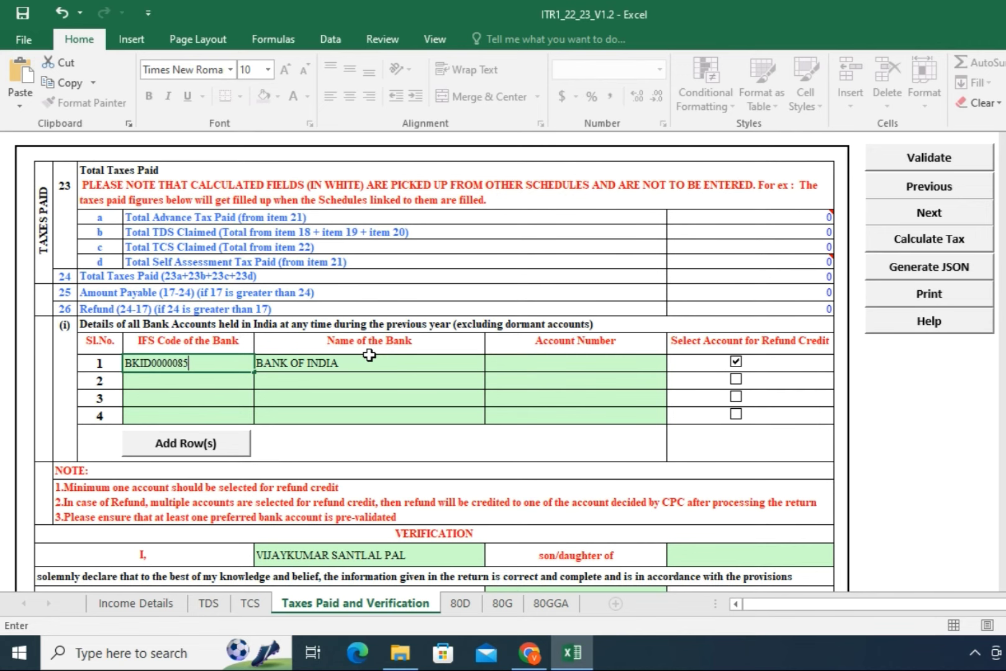
left_click(397, 213)
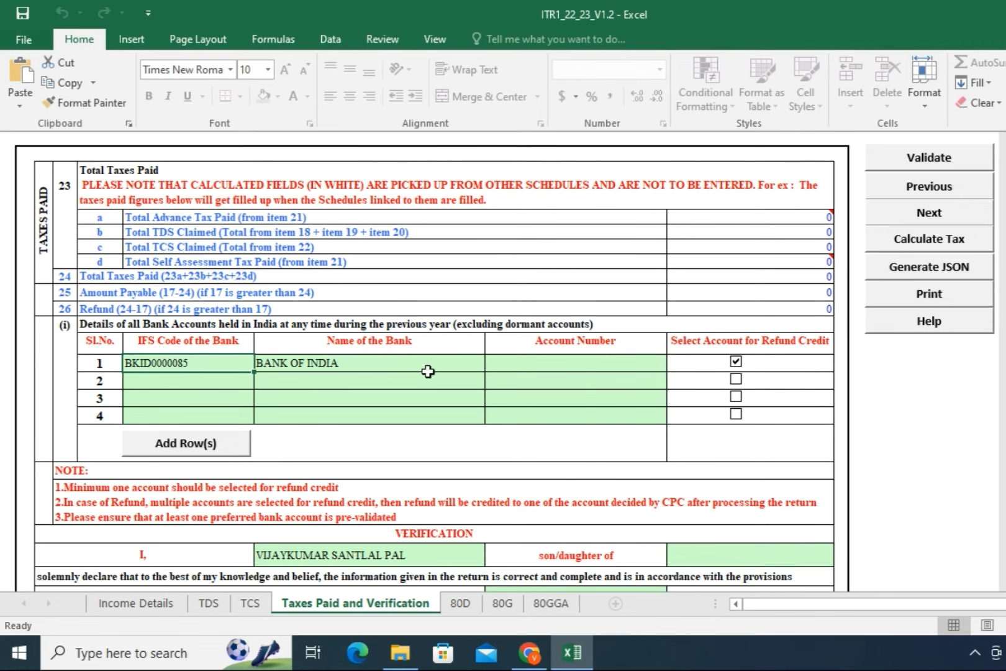
Step: Enter the bank account number in the row 1 Account Number cell
left_click(561, 364)
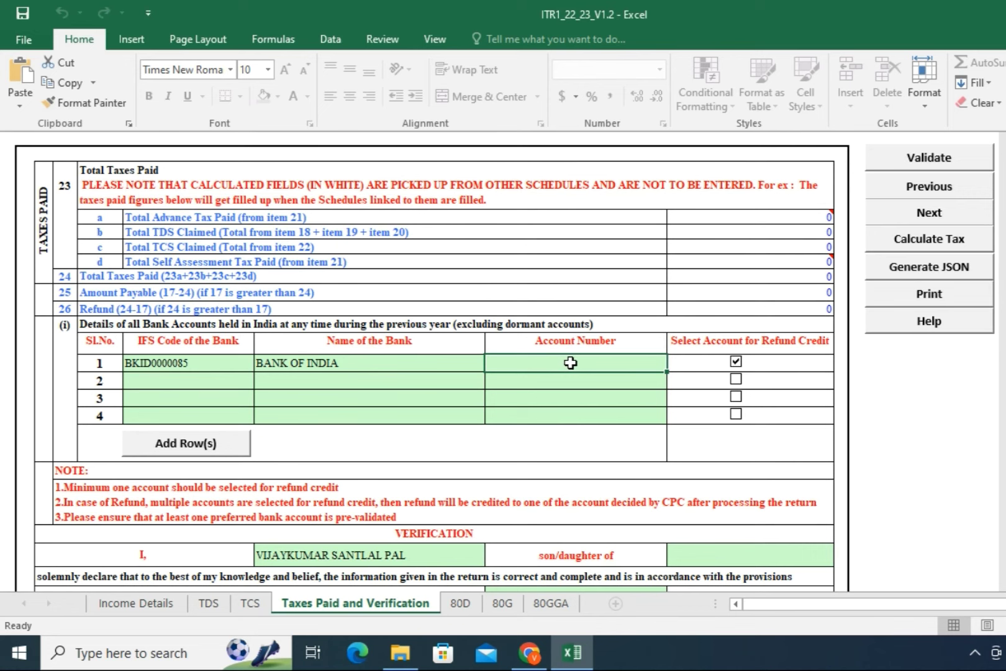
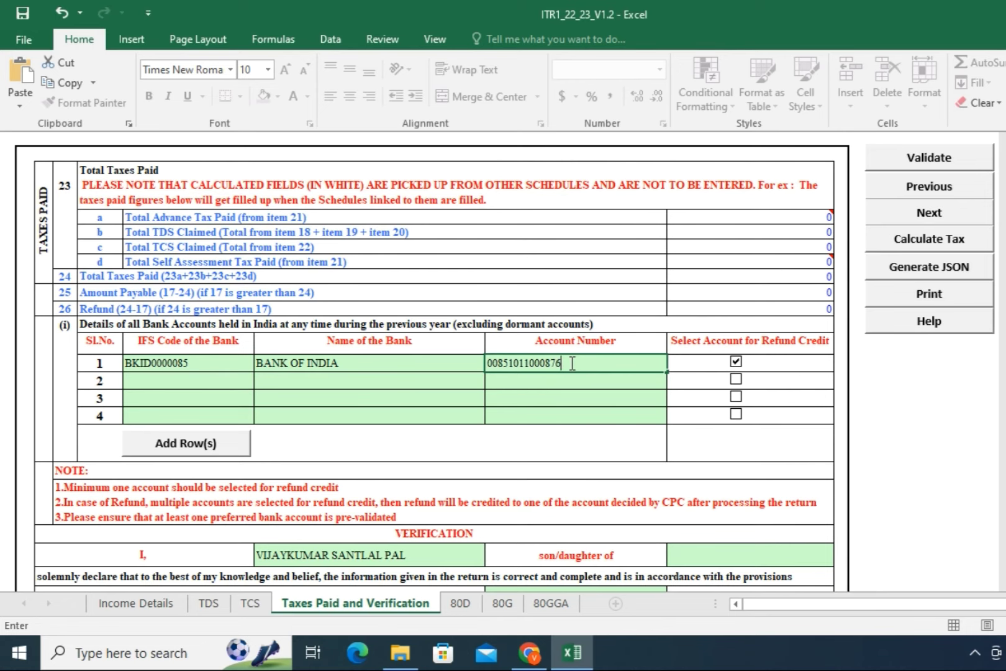
left_click(531, 388)
scroll(536, 387, "down", 4)
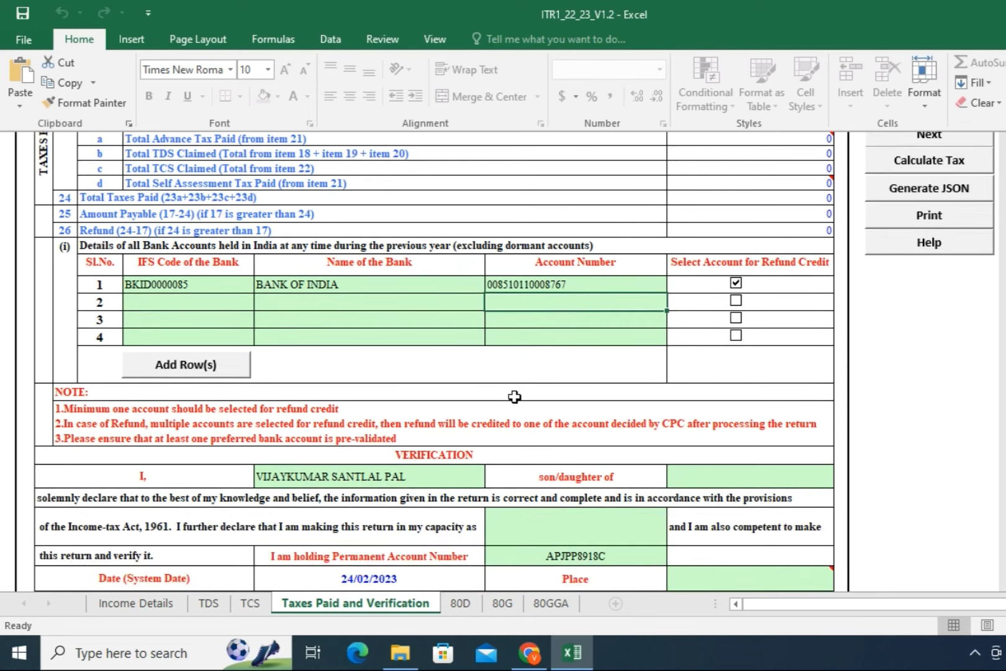
scroll(426, 423, "down", 1)
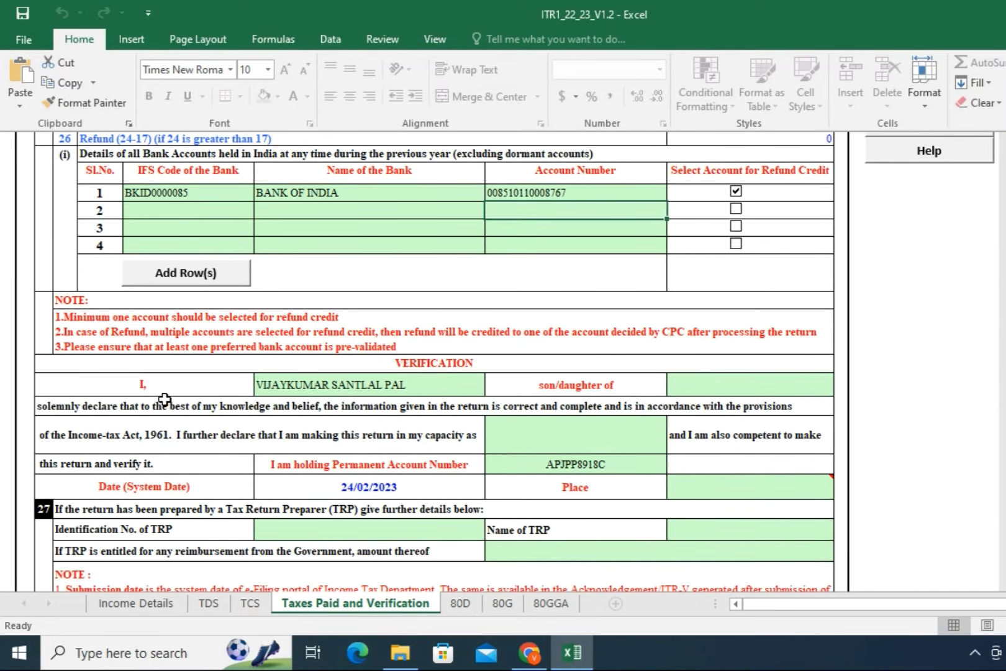
Step: Enter the father's name, choose Self as capacity, and type MUMBAI as the place
left_click(698, 385)
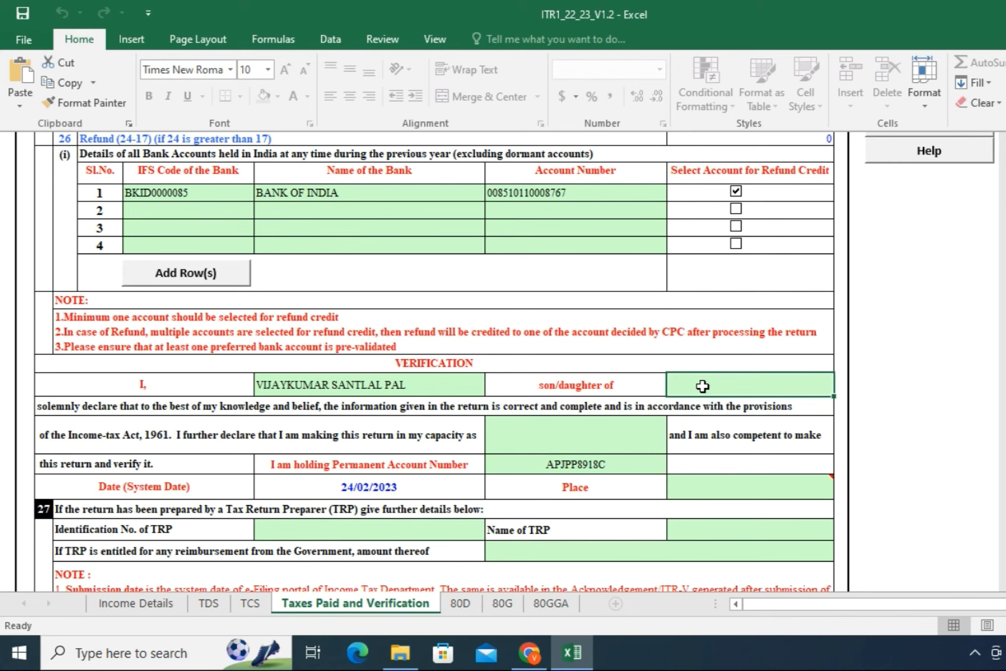
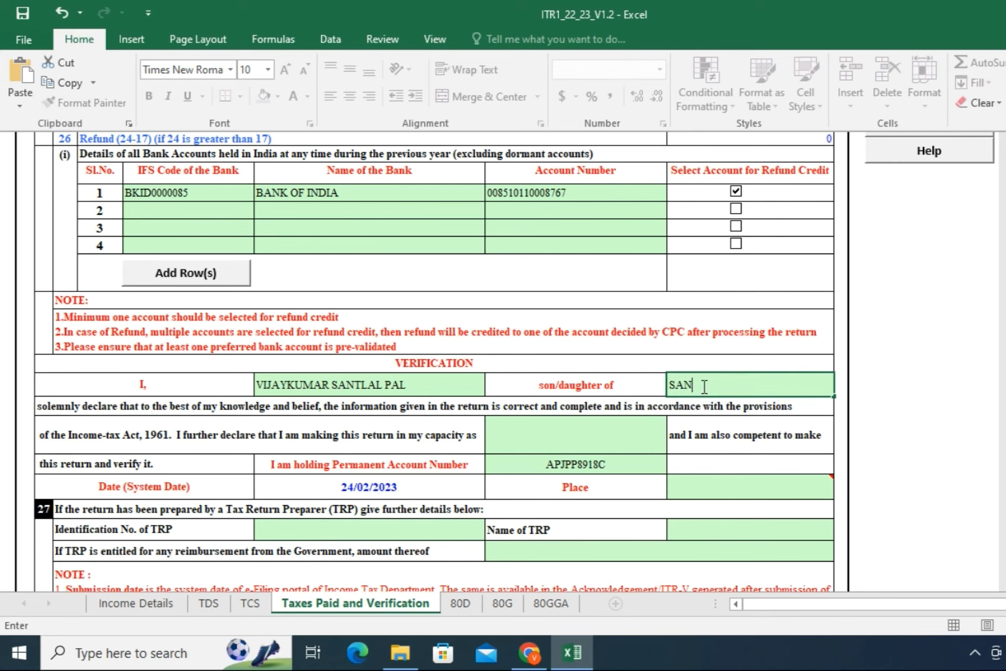
left_click(539, 441)
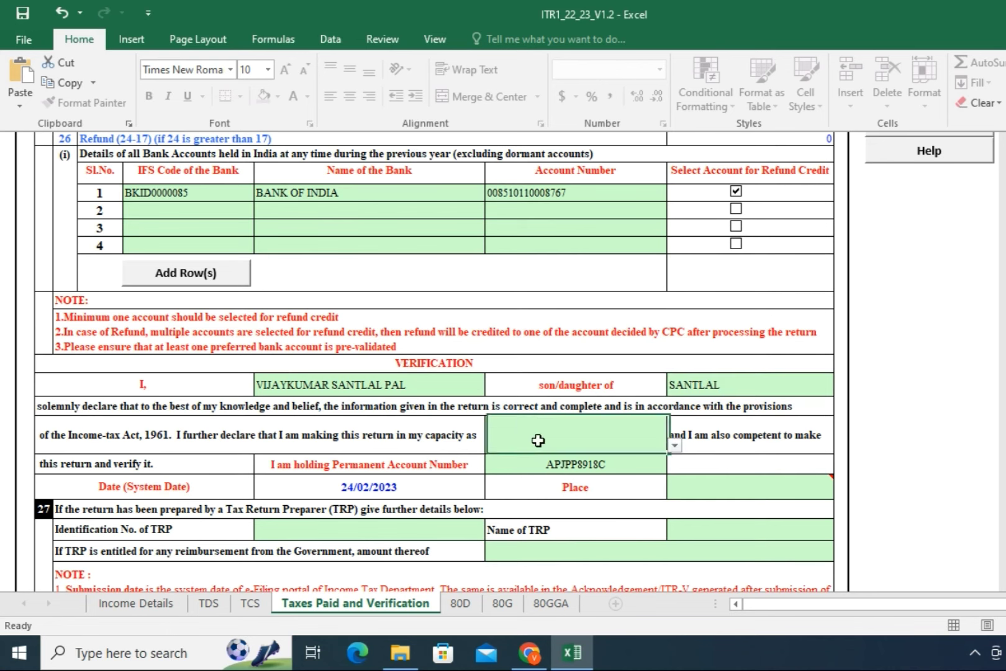
left_click(674, 446)
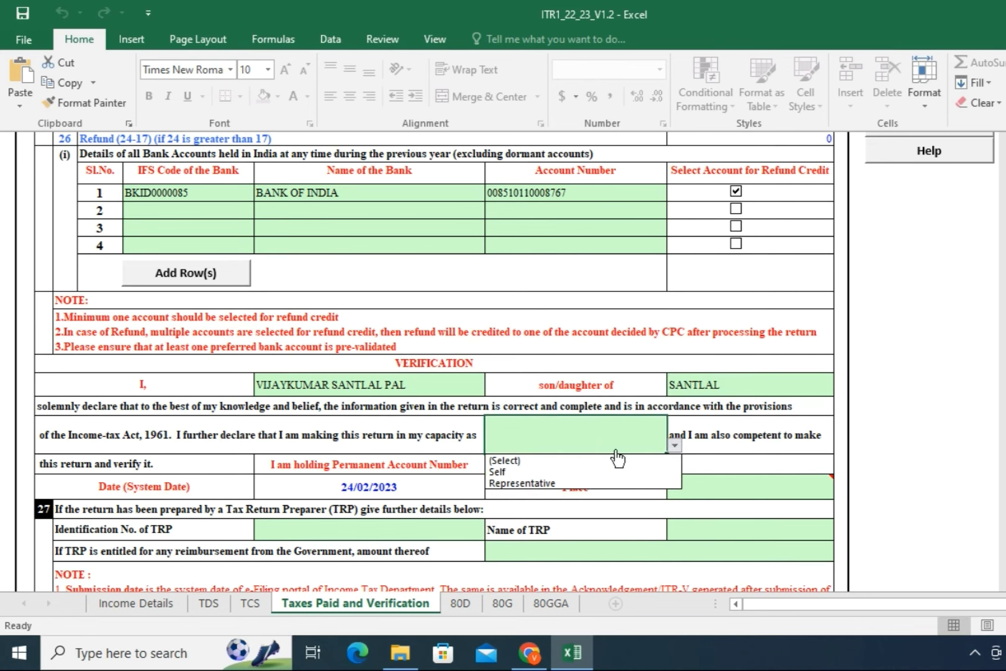
left_click(530, 471)
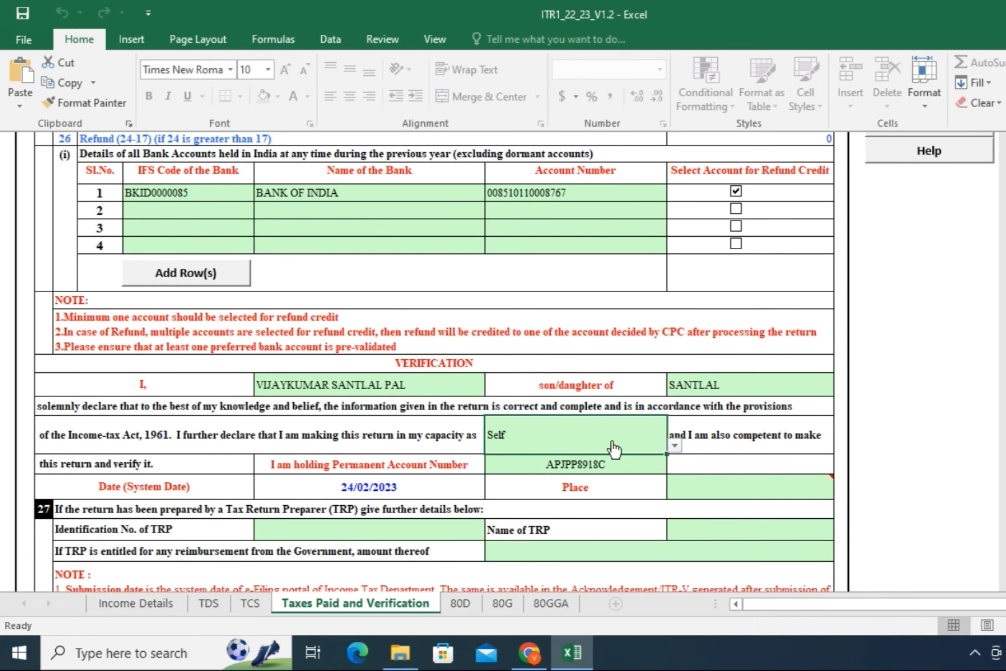
left_click(692, 493)
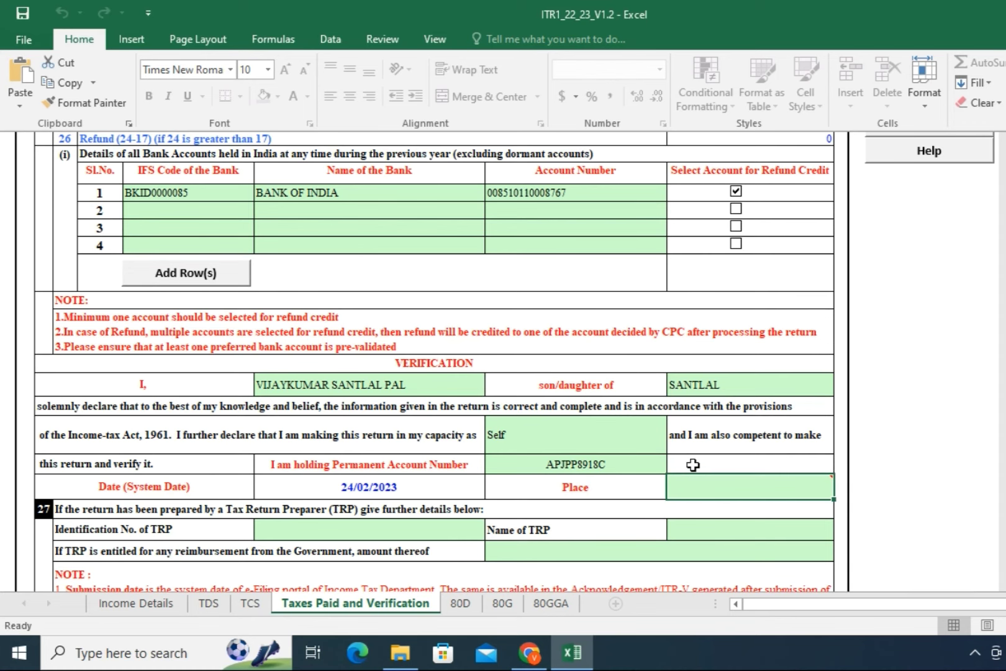
type("MUMBAI")
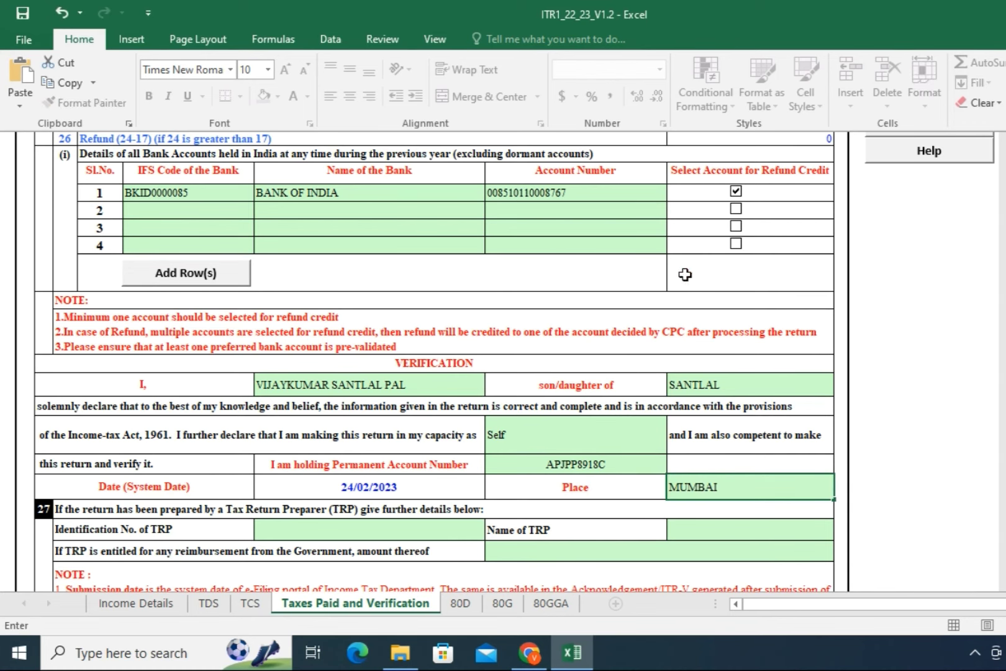
scroll(668, 422, "down", 4)
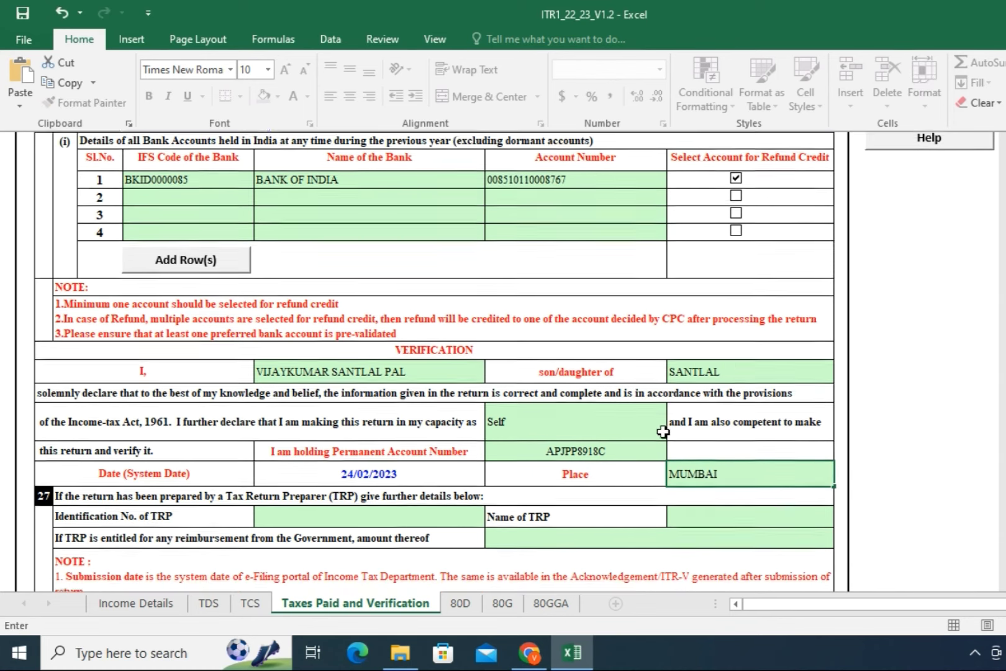
scroll(667, 433, "up", 8)
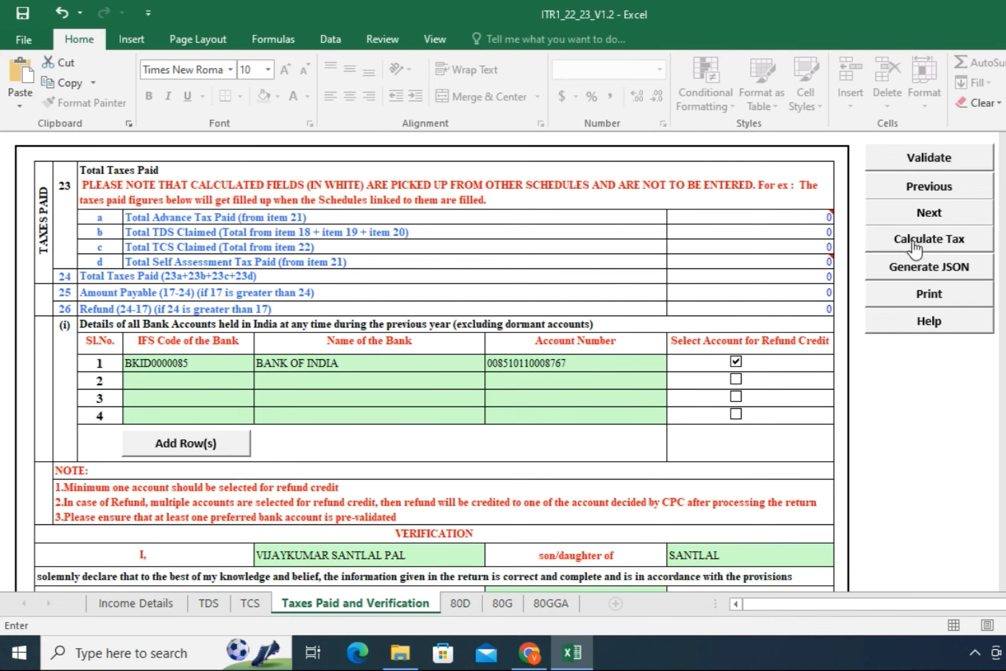
Step: Calculate the tax, review the Income Details sheet, and start JSON generation, which raises the TDS alert
left_click(915, 248)
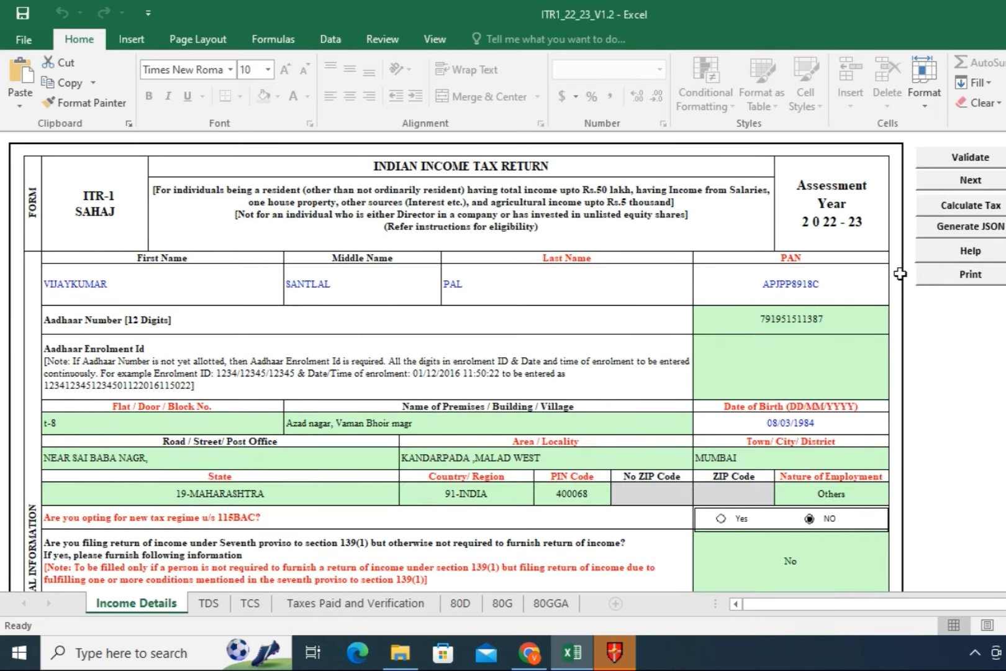
scroll(708, 397, "down", 20)
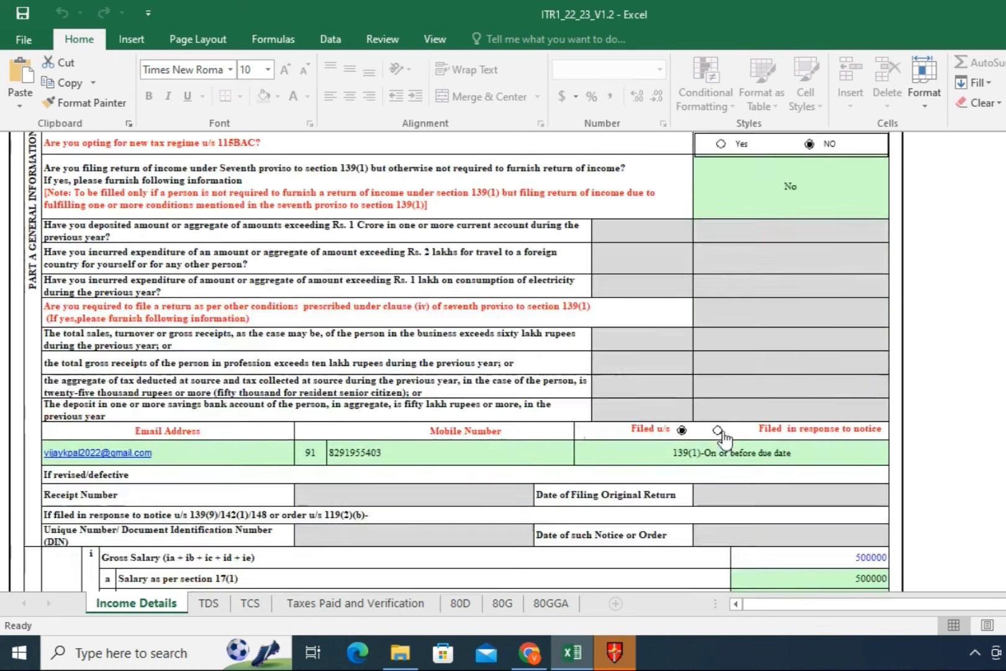
scroll(827, 482, "down", 5)
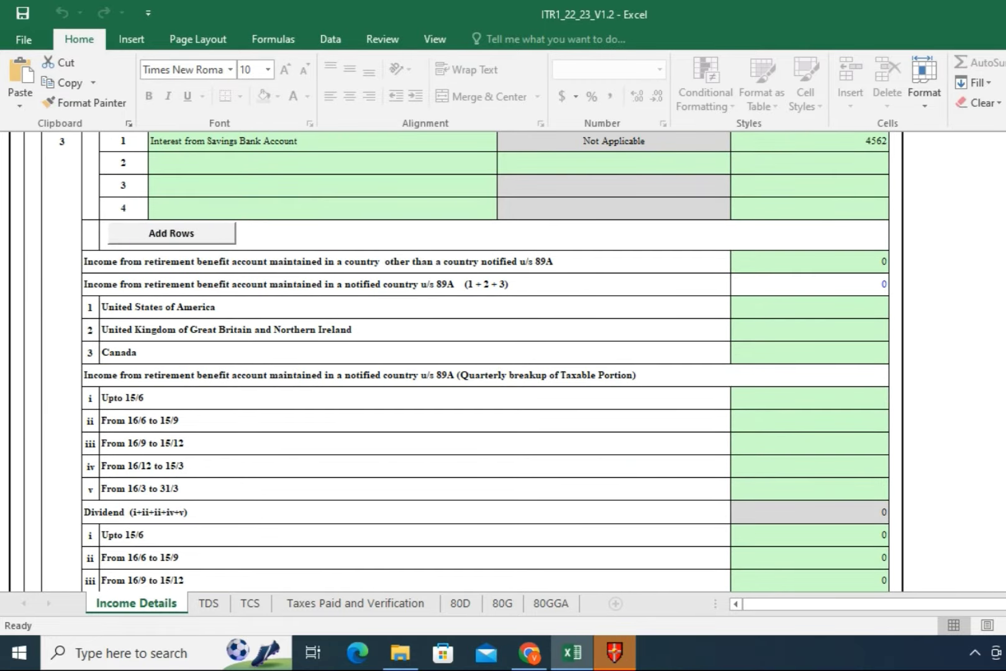
scroll(456, 360, "down", 15)
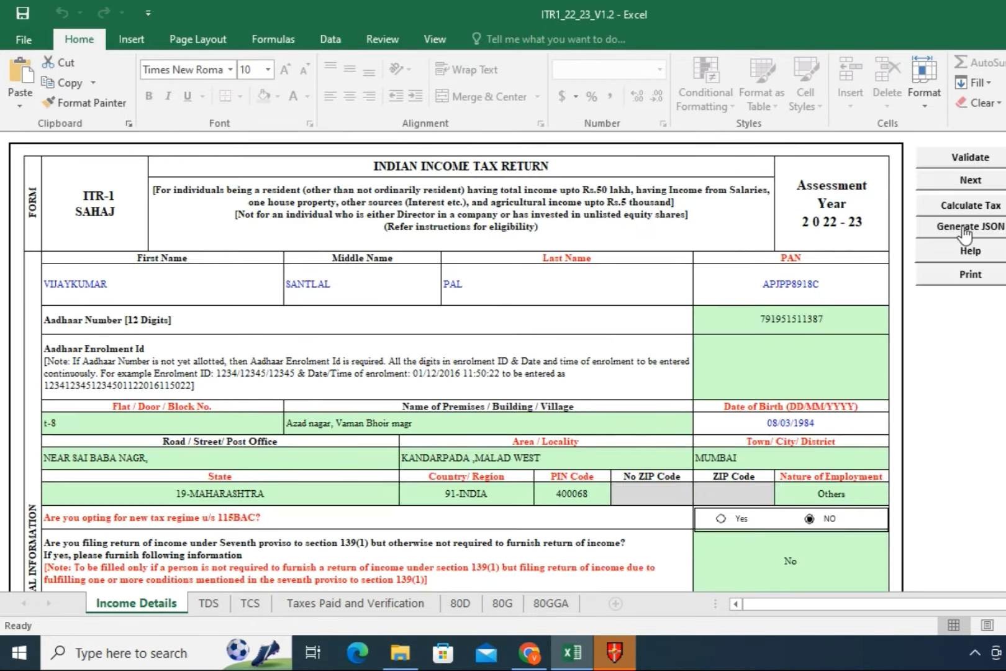
left_click(964, 231)
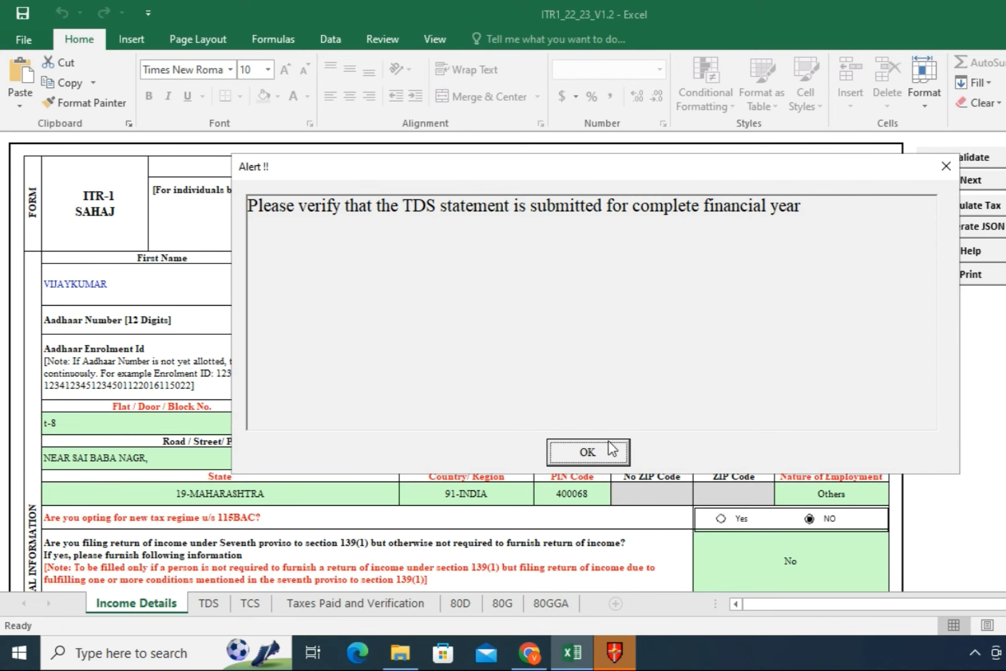
Step: Dismiss the TDS, calculate-tax and save-instruction alerts, then choose Save JSON on the SUMMARY sheet
left_click(598, 457)
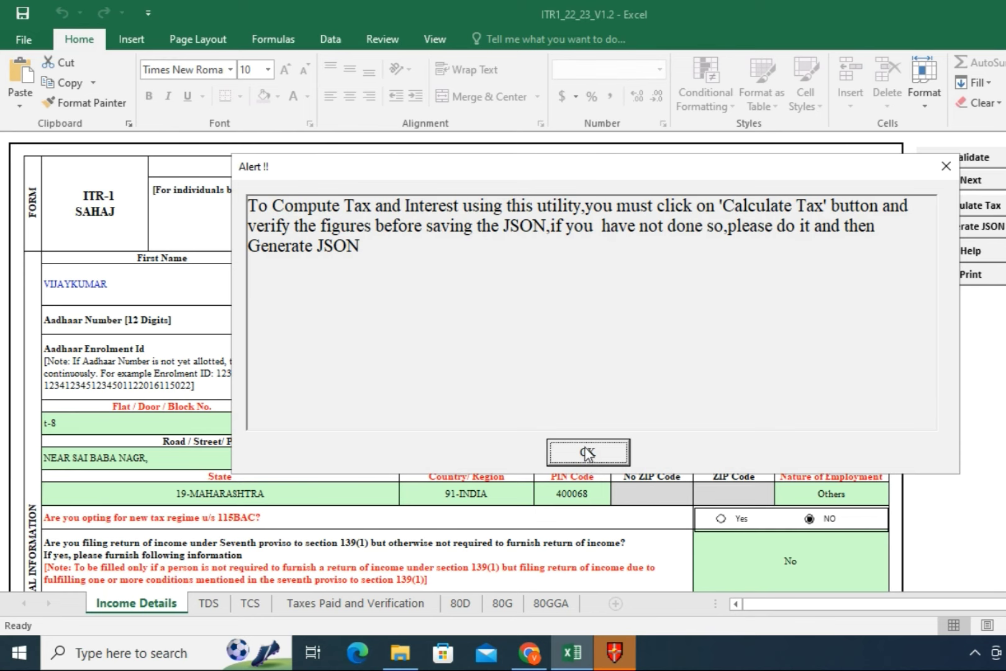
left_click(587, 445)
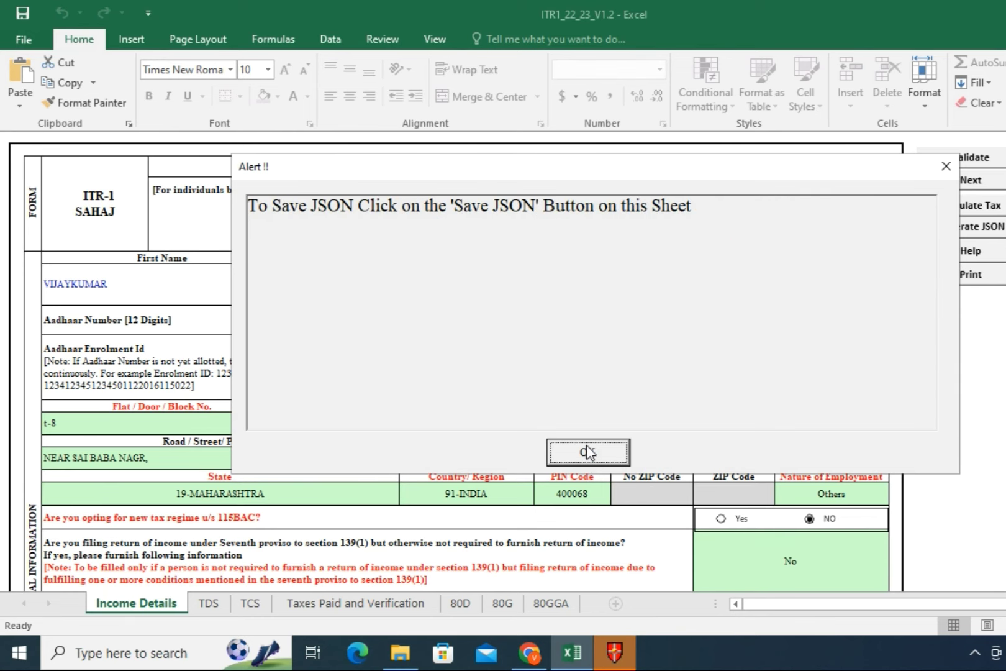
left_click(587, 445)
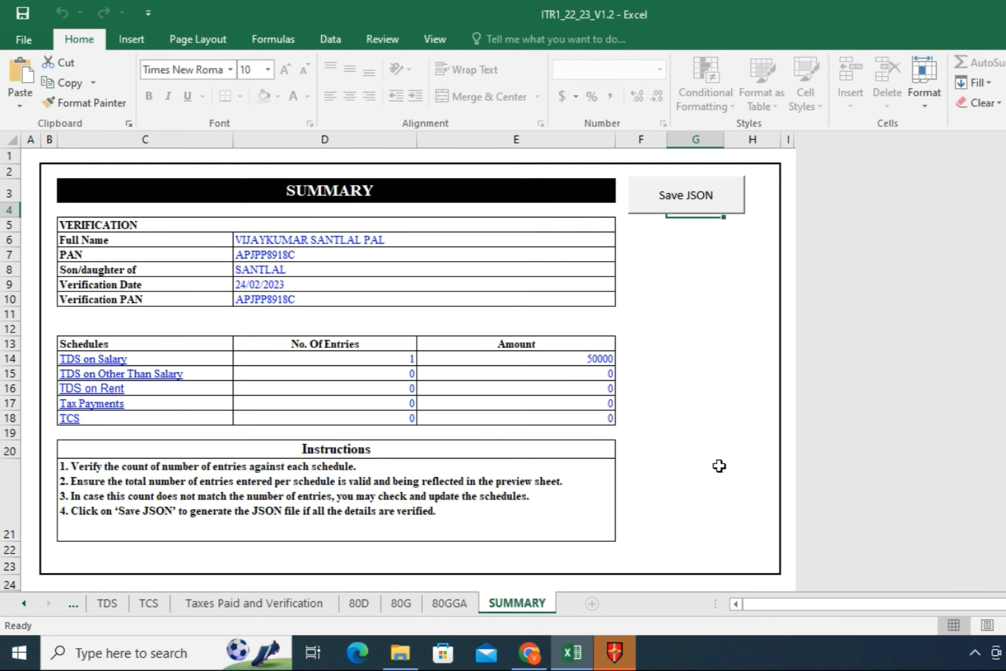
left_click(682, 197)
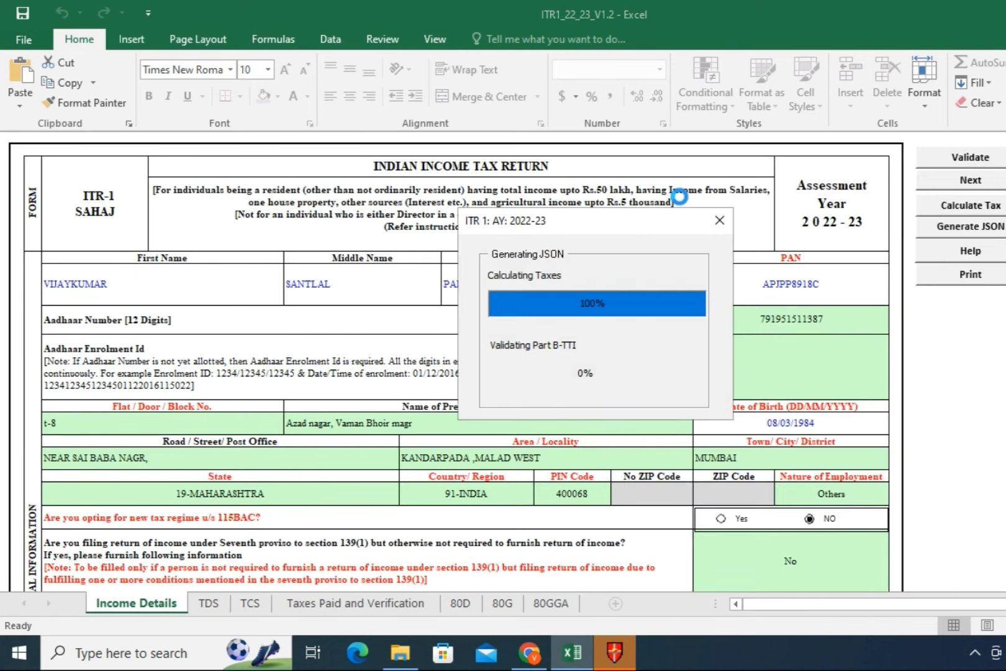